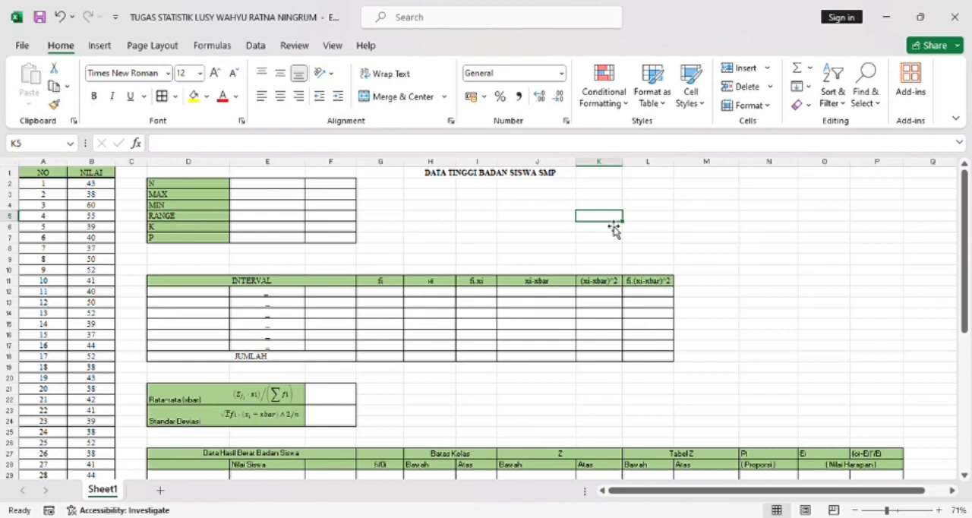
- Calculate N in cell E2 by counting the NILAI entries with COUNTA over B2:B31
click(279, 188)
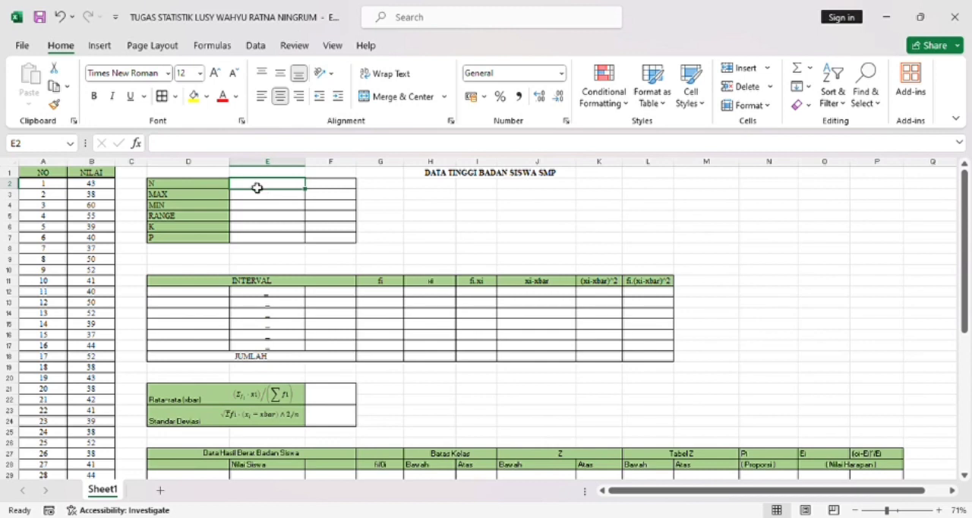
text(=)
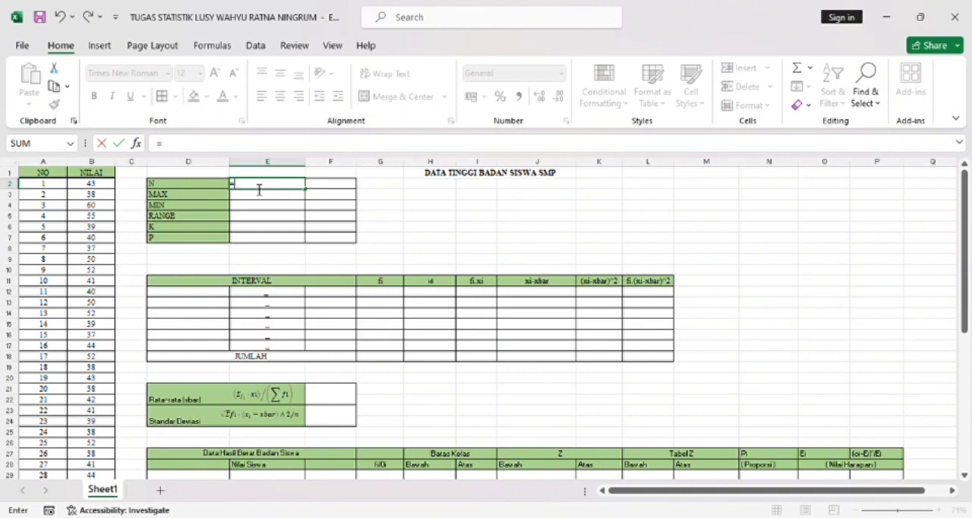
text(COUNTA)
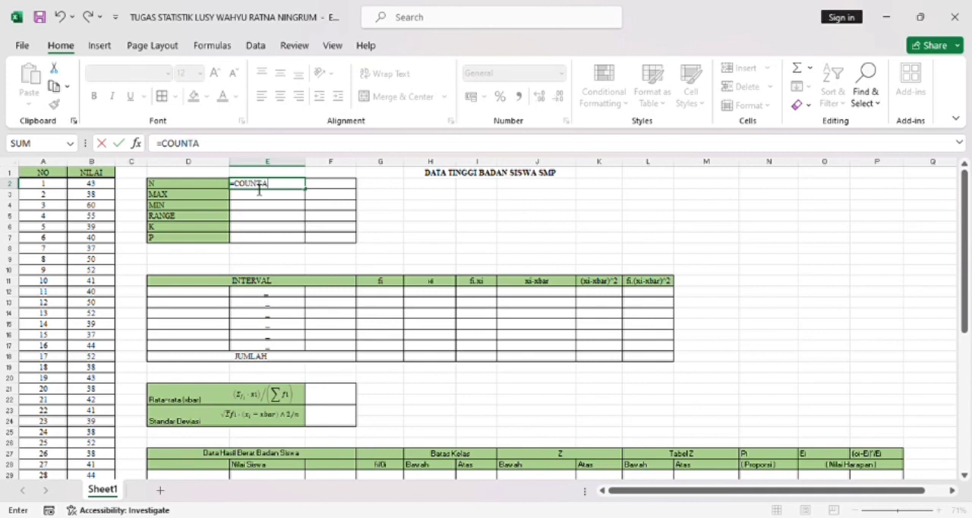
text(()
drag(95, 190, 113, 446)
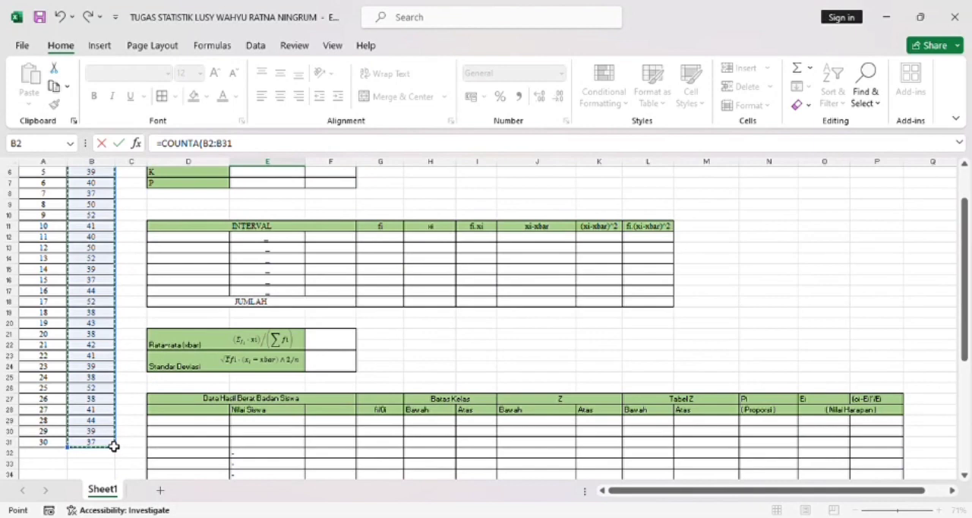
key(Return)
- Calculate the maximum NILAI value in cell E3 with MAX over B2:B31
scroll(284, 239, up, 1)
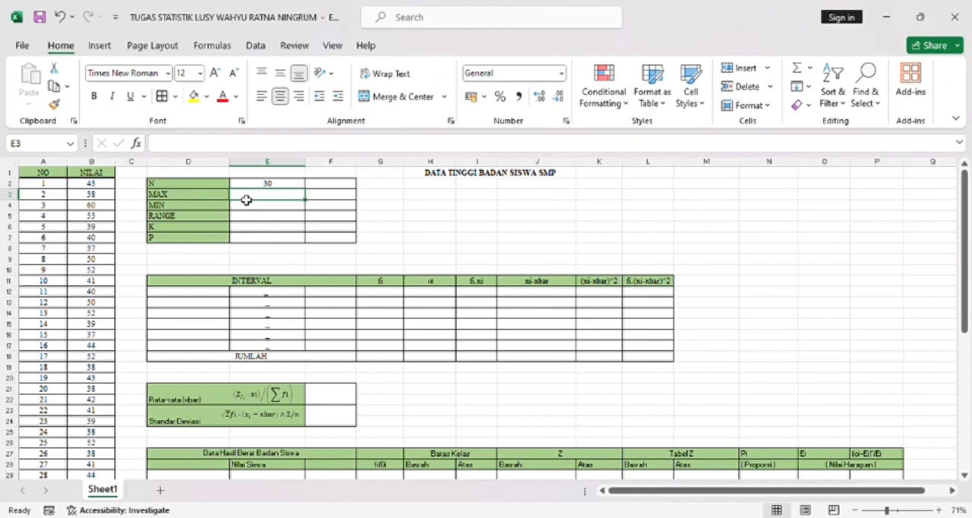
text(=)
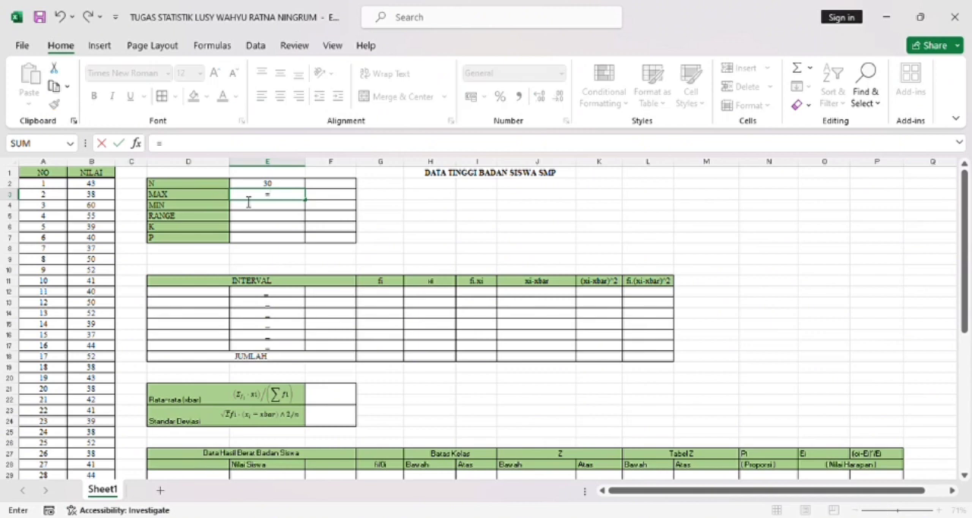
text(MAX)
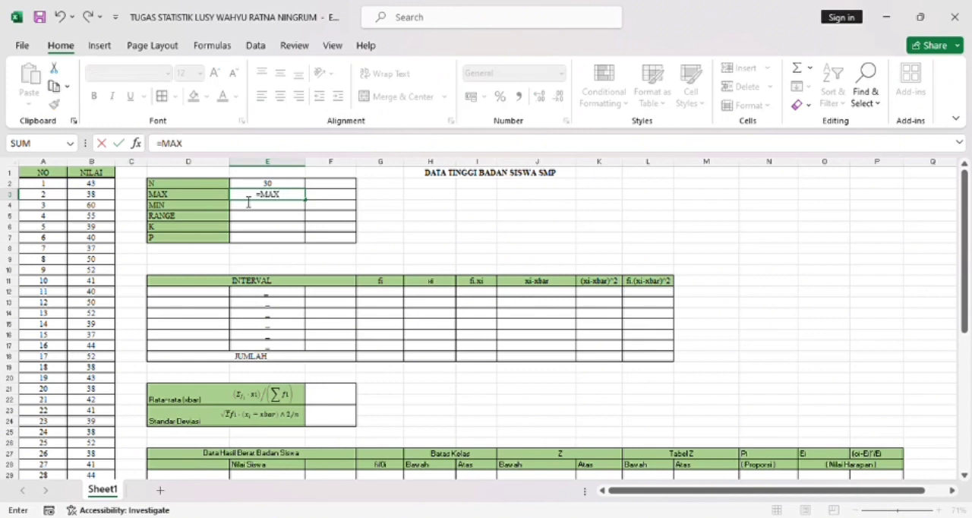
text(()
drag(98, 187, 111, 448)
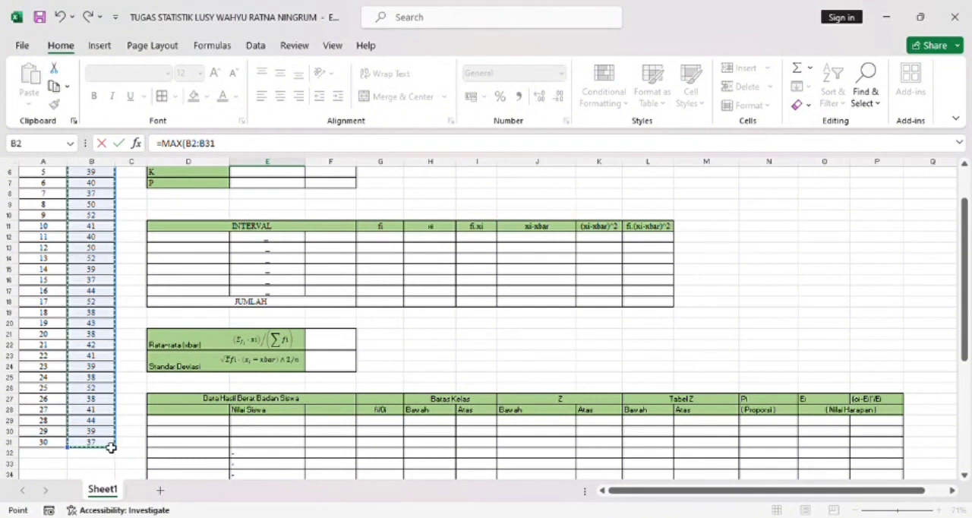
key(Return)
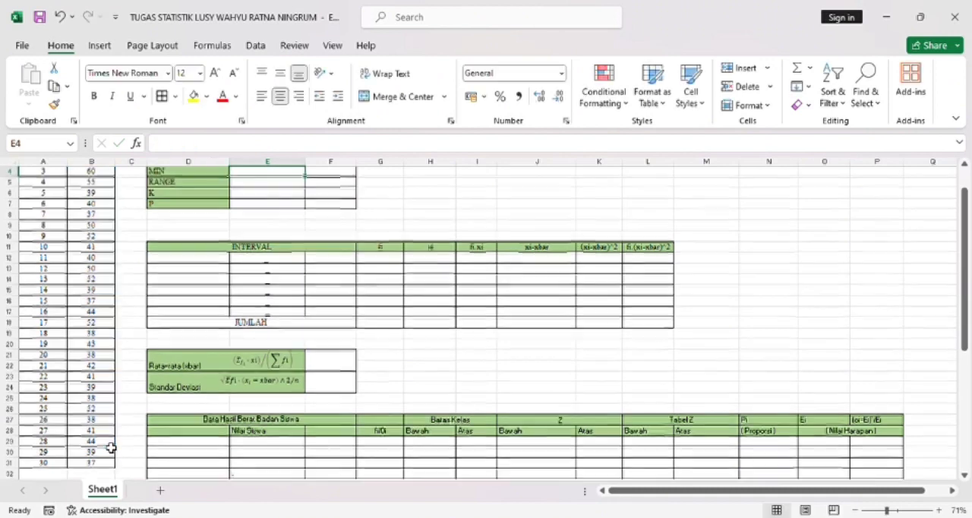
- Calculate the minimum NILAI value in cell E4 with MIN over B2:B31
scroll(110, 447, up, 1)
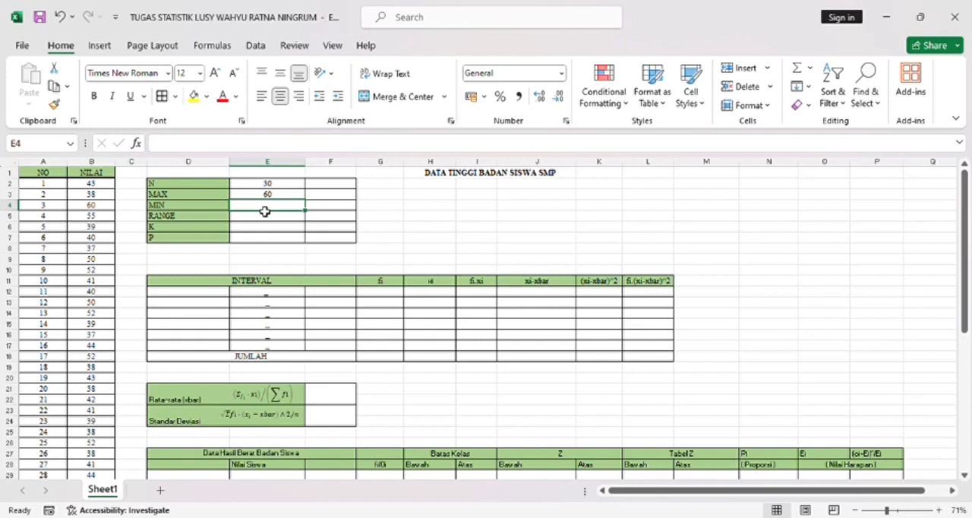
text(=MIN()
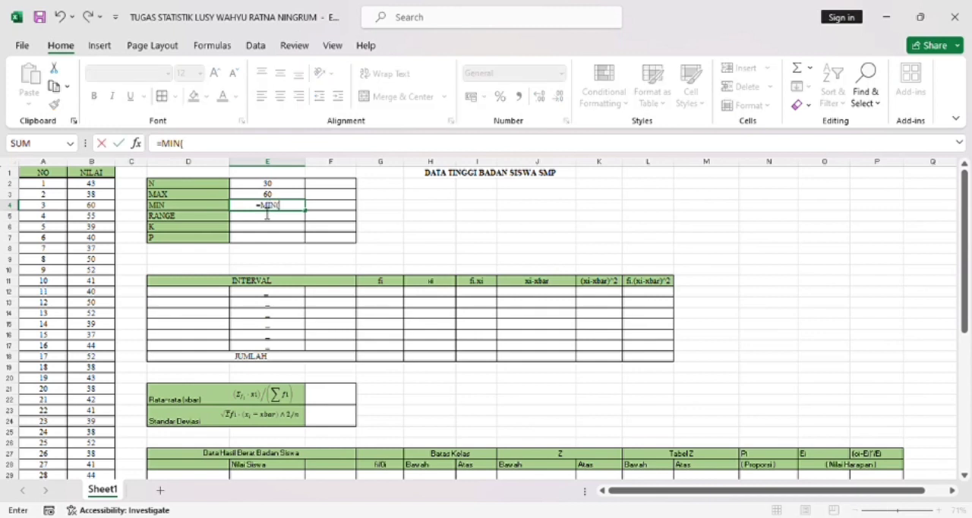
drag(107, 187, 109, 453)
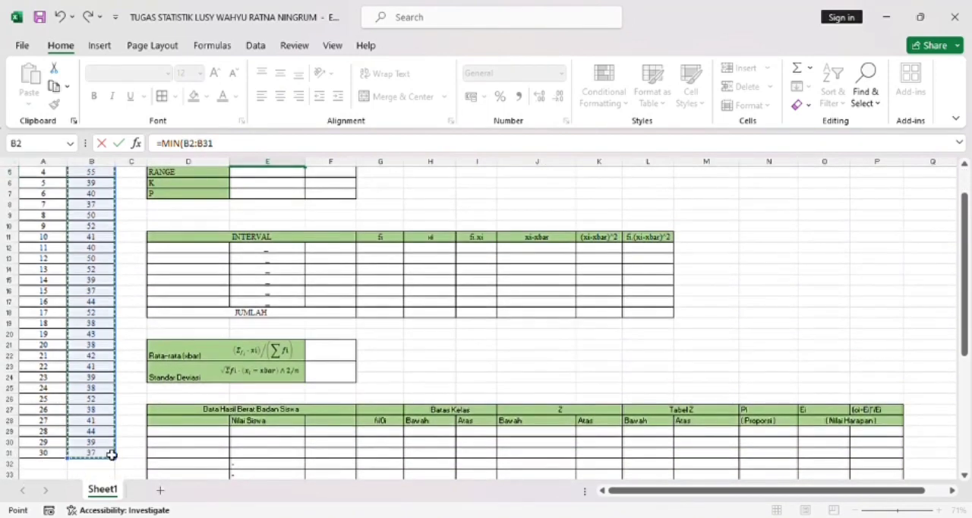
key(Escape)
- Calculate the RANGE in cell E5 as maximum minus minimum with the formula =E3-E4
scroll(111, 454, up, 1)
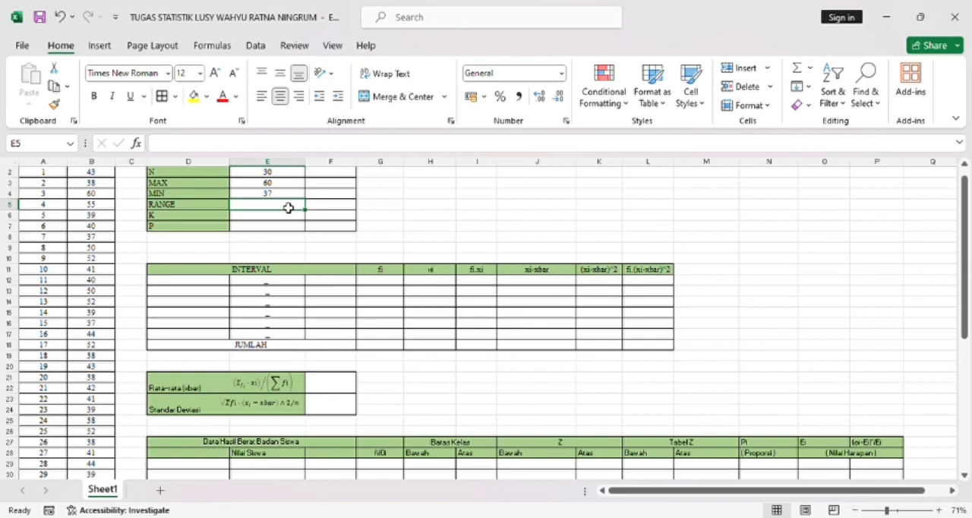
text(=)
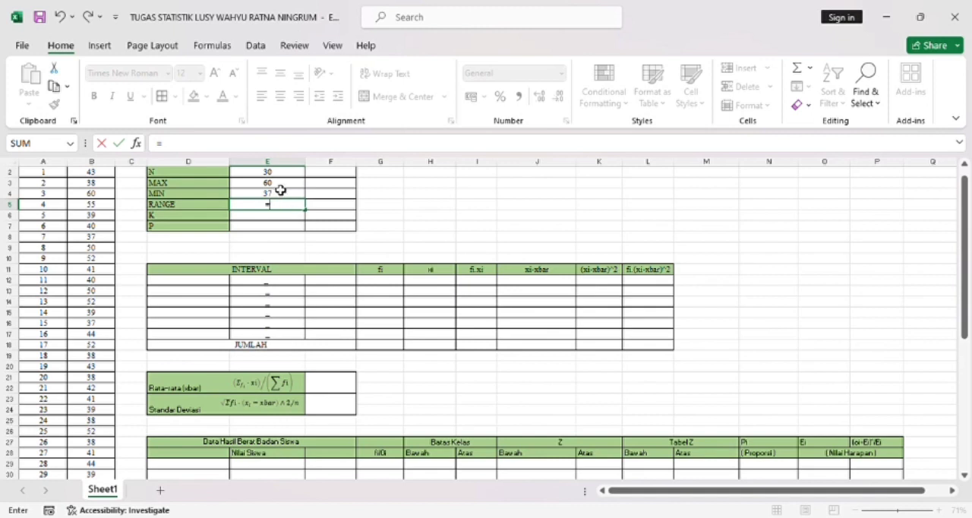
click(280, 186)
text(-M)
key(BackSpace)
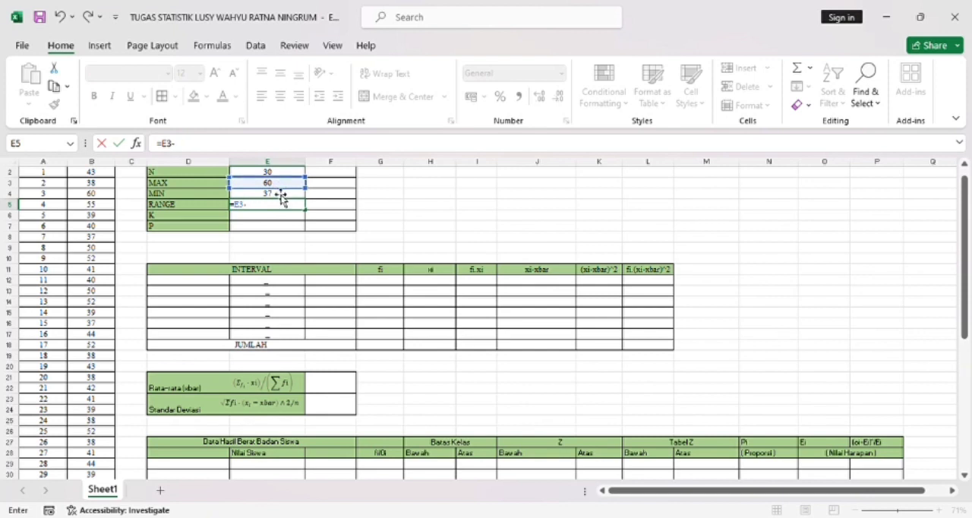
click(278, 196)
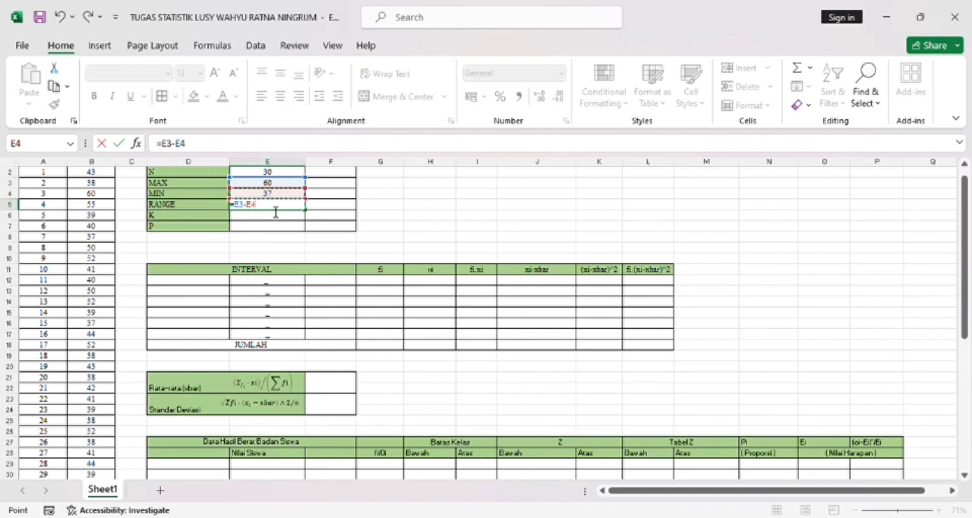
key(Return)
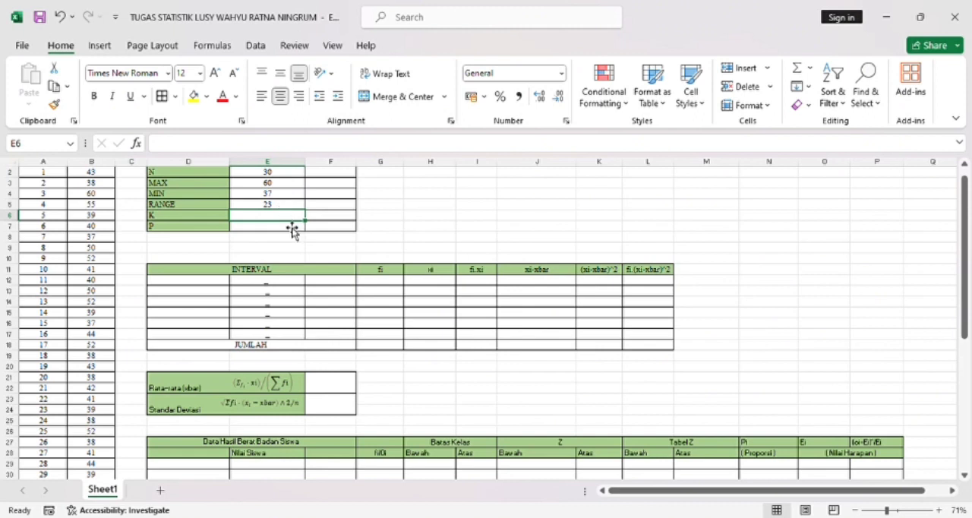
- Calculate K in cell E6 with =1+3,3*LOG(E2) and enter its rounded value 6 in F6
text(=)
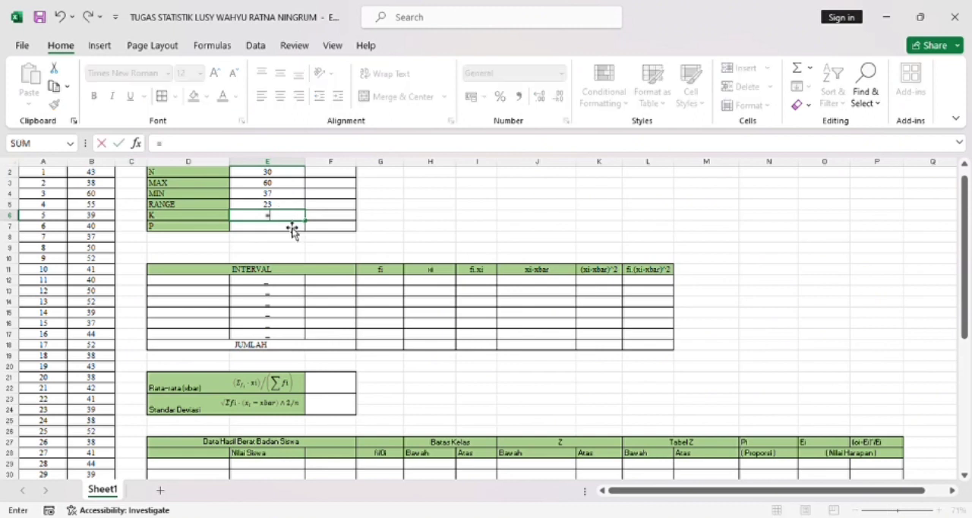
text(1+3,)
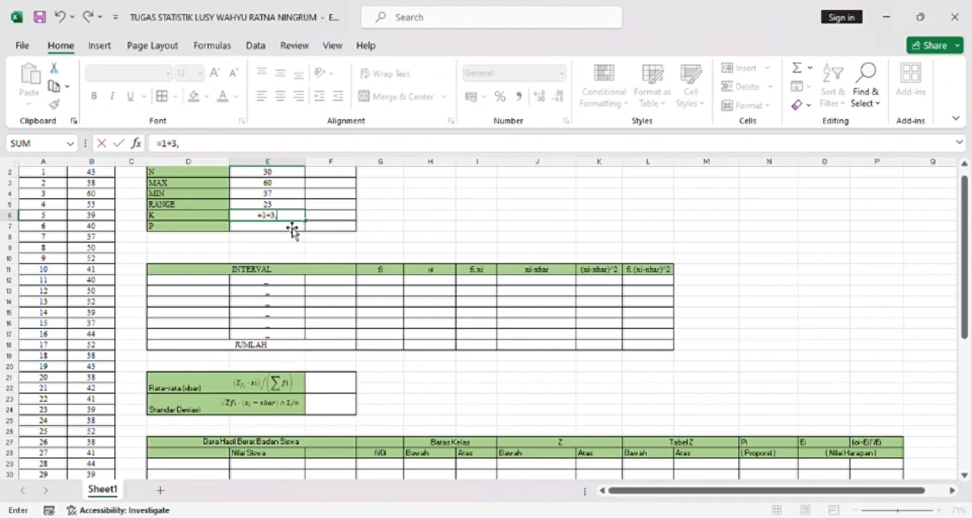
text(3*LOG)
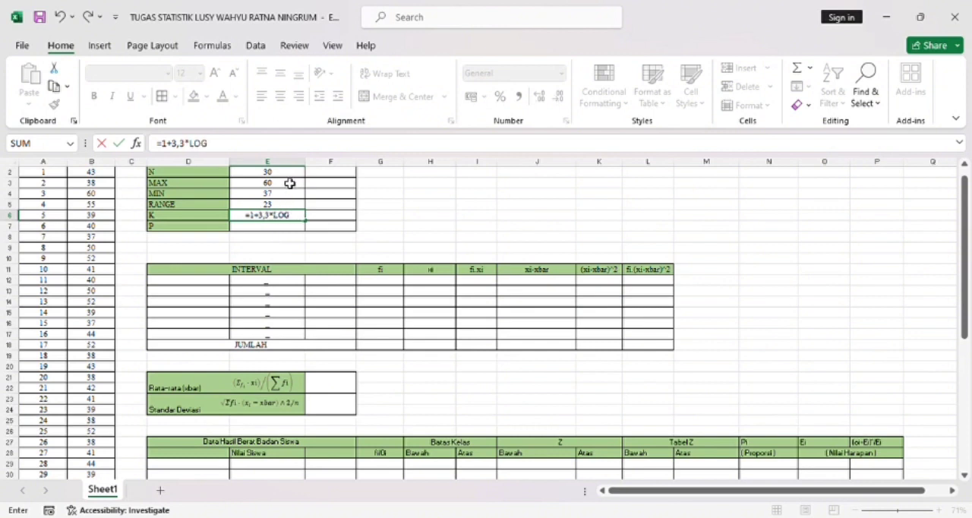
text(()
click(290, 177)
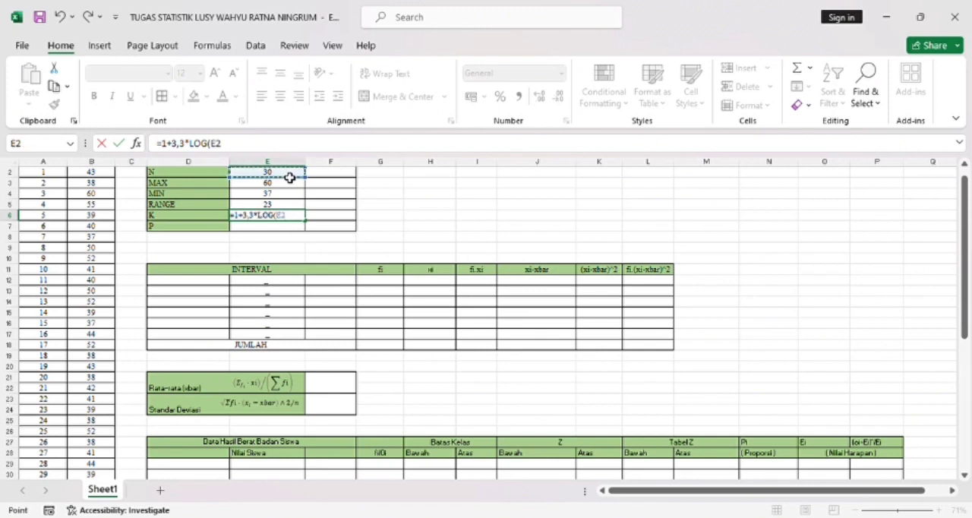
text())
key(Return)
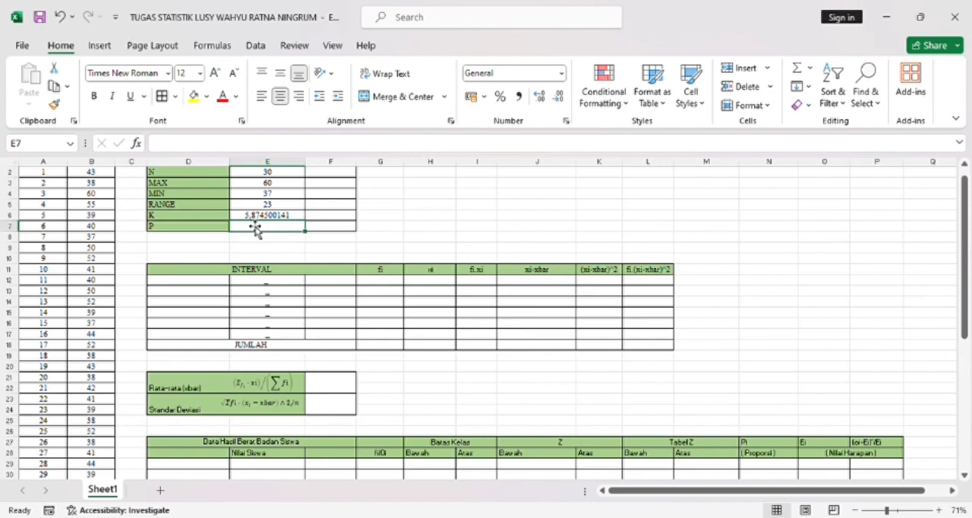
click(325, 219)
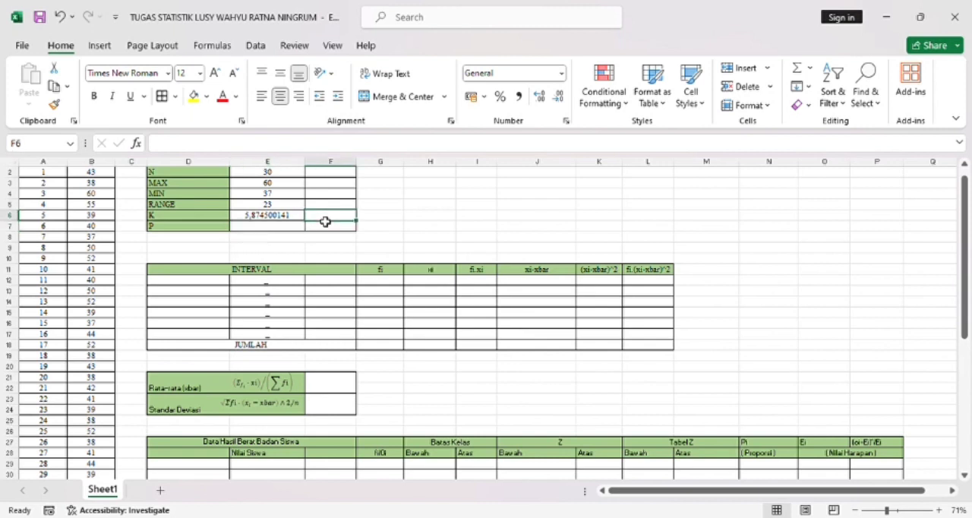
text(6)
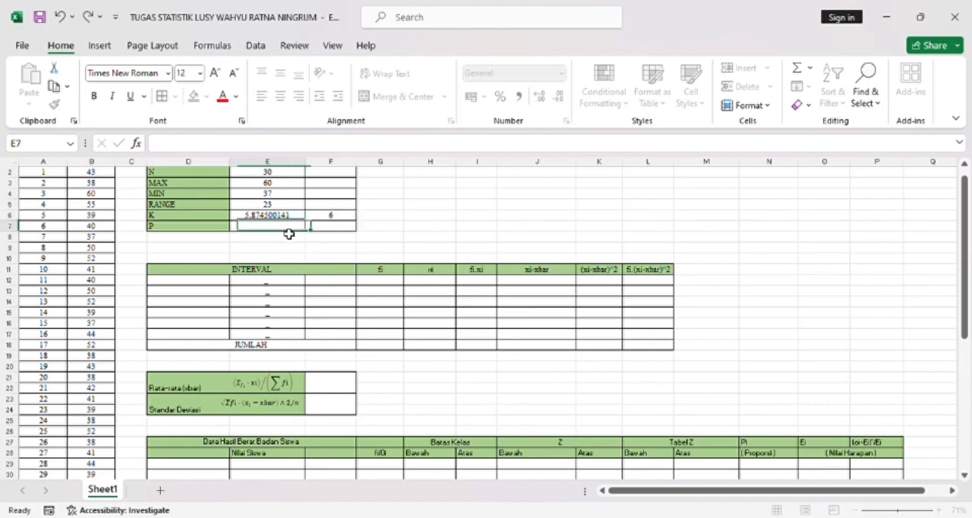
- Calculate P in cell E7 with =E5/E6 and enter its rounded value 4 in F7
click(289, 234)
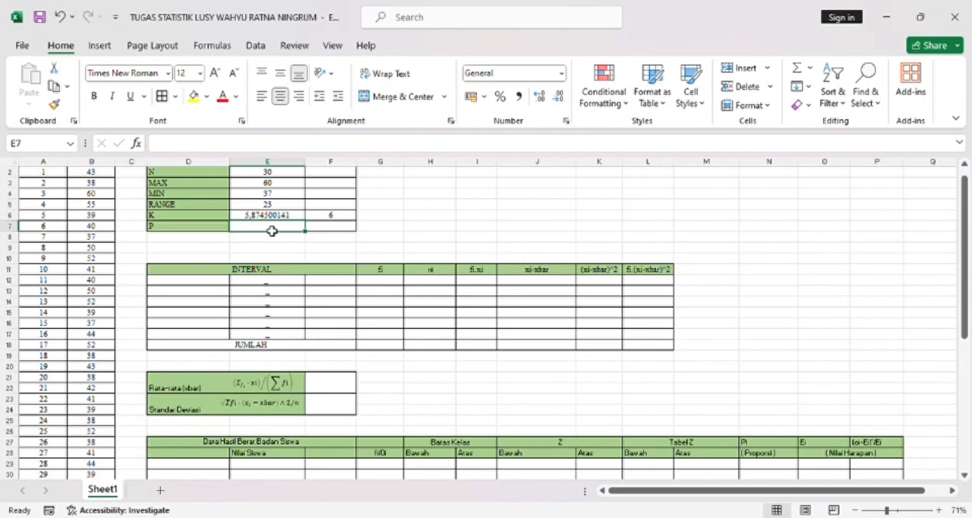
text(=)
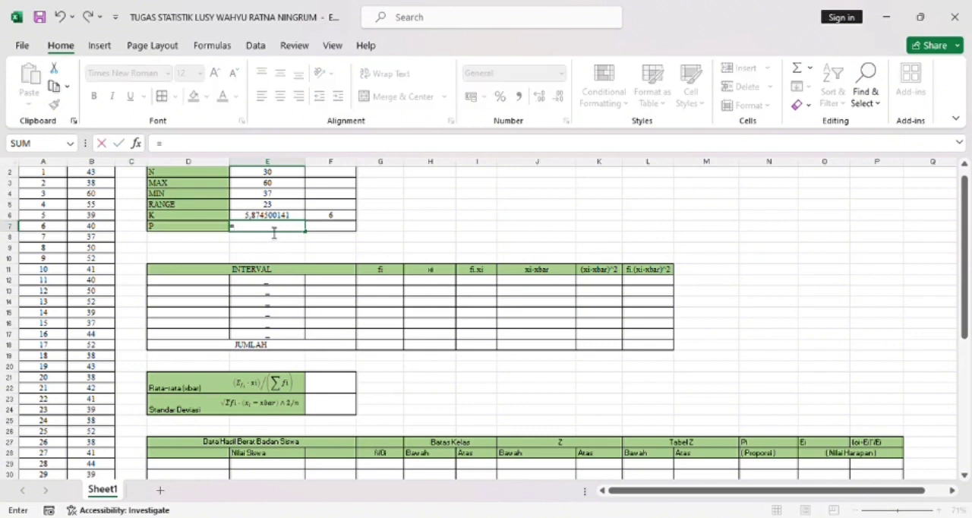
click(268, 207)
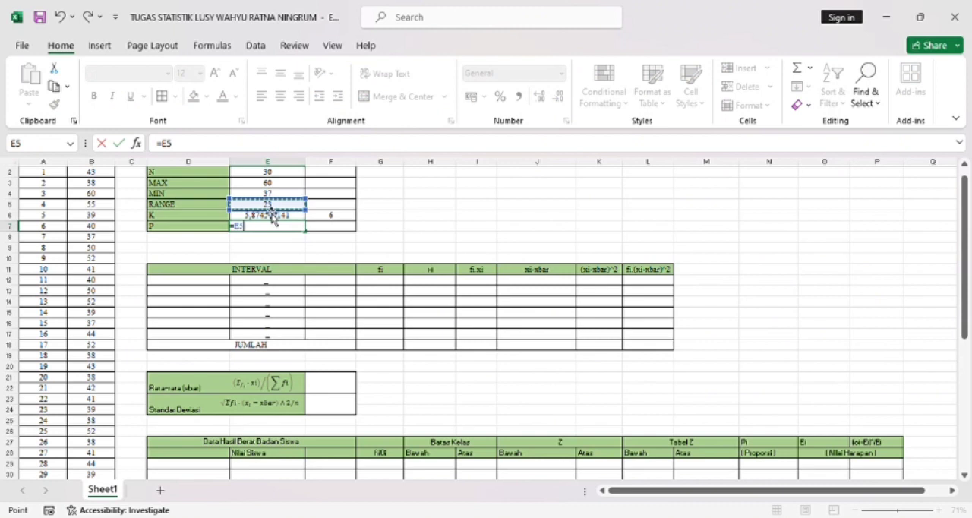
text(/)
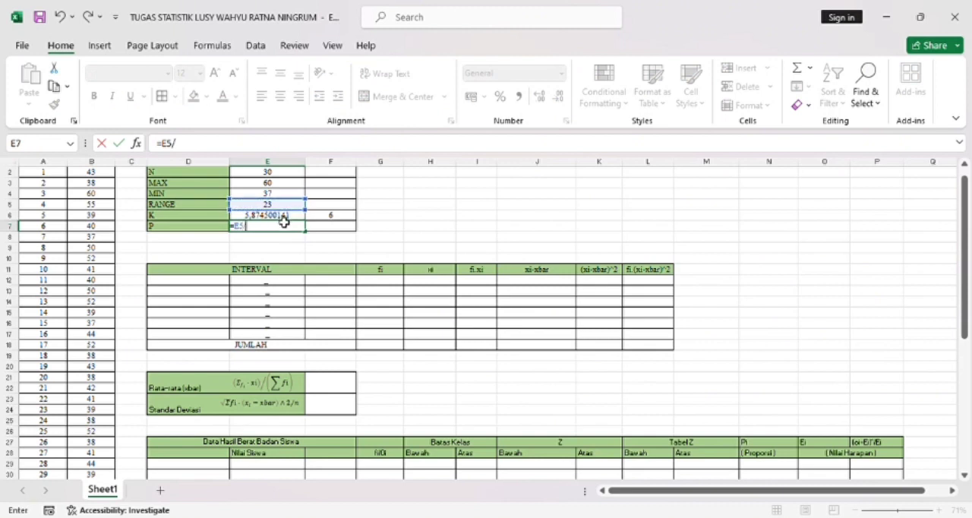
click(284, 221)
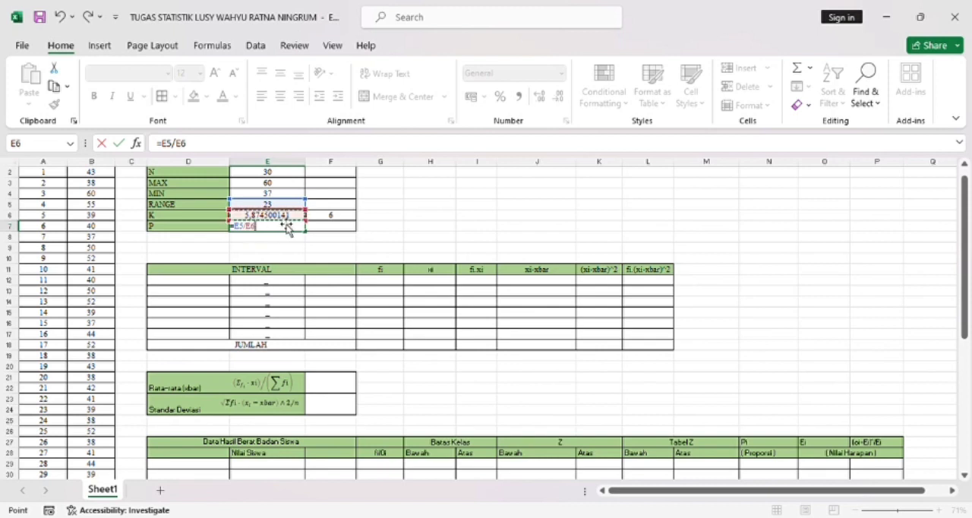
key(Return)
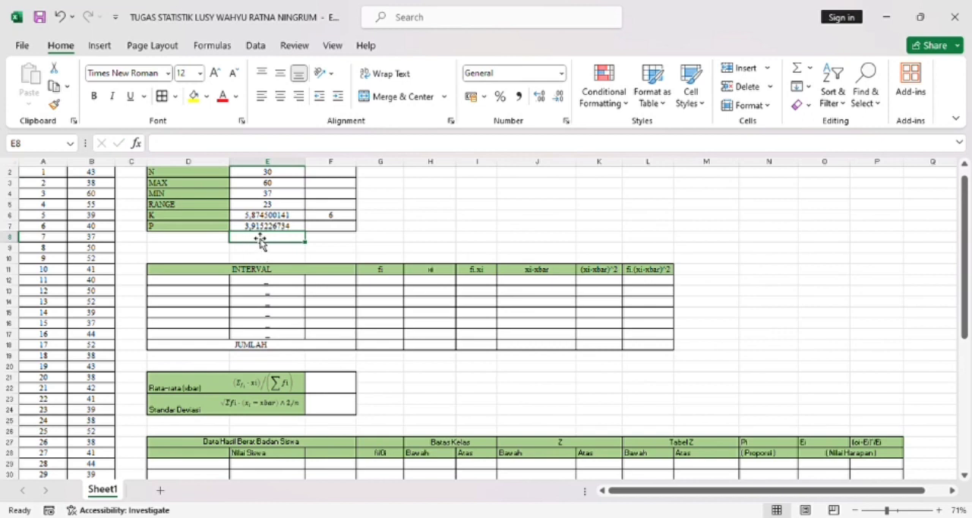
click(338, 231)
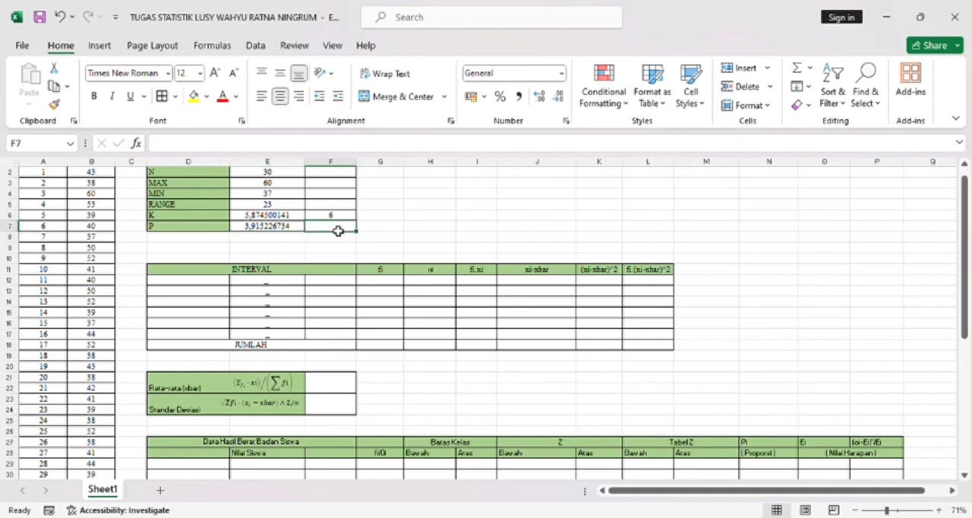
text(4)
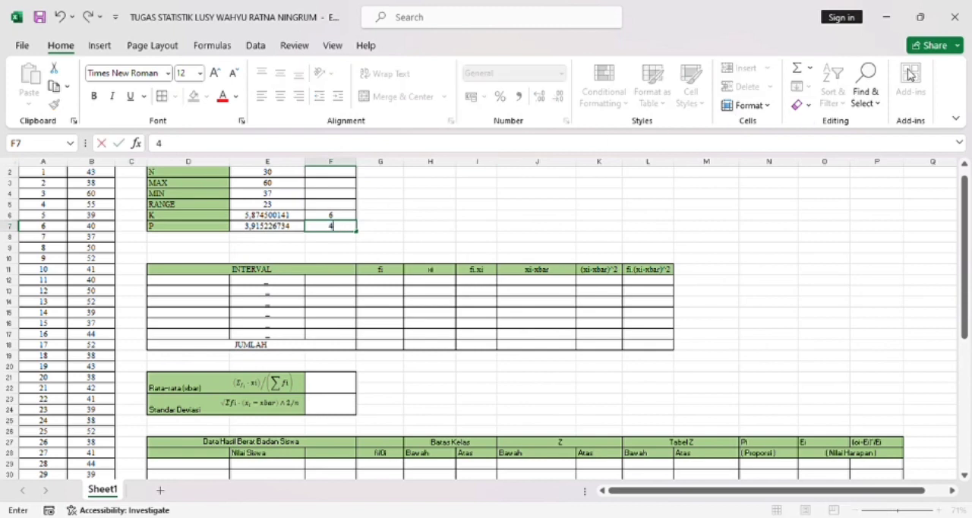
- Set the first INTERVAL lower limit in cell D12 to reference the MIN value in E4
click(187, 272)
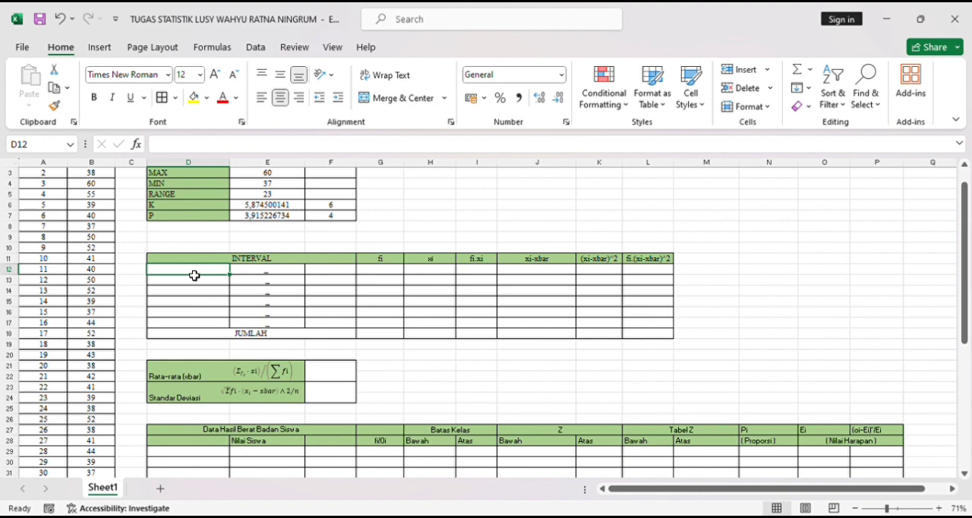
text(=)
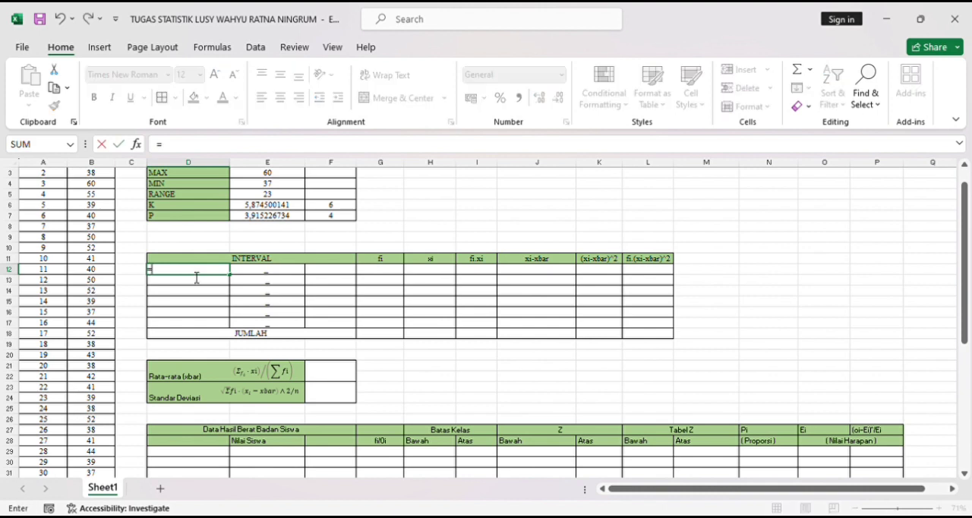
click(266, 186)
key(Return)
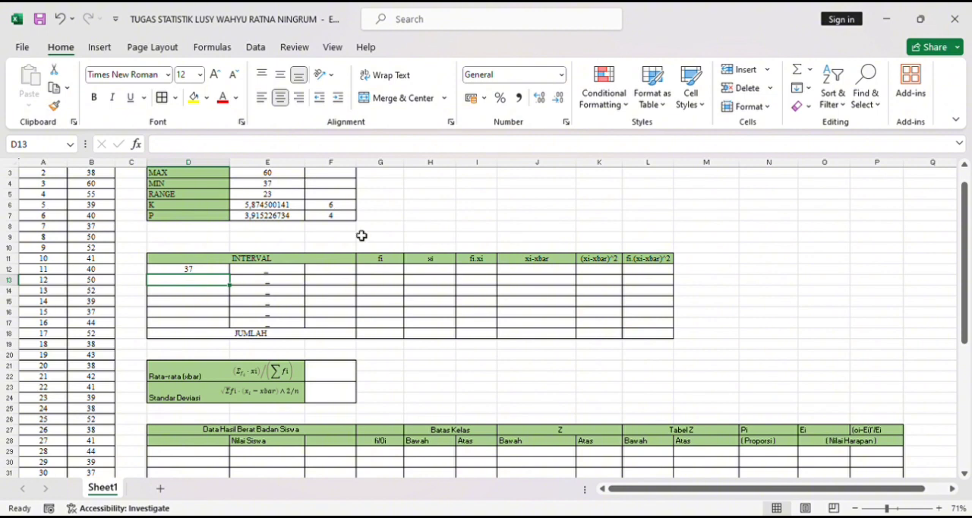
- Calculate the first INTERVAL upper limit in cell F12 with the formula =D12+F7
click(329, 275)
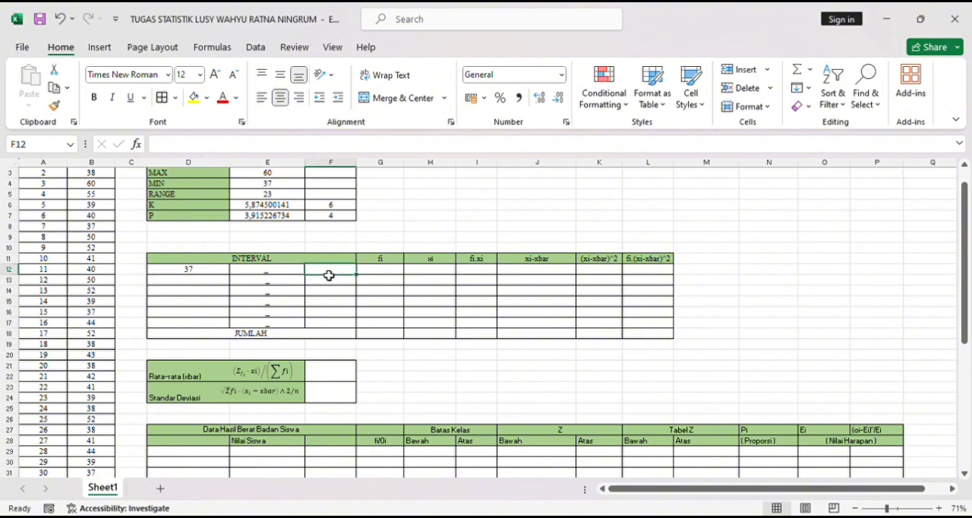
text(=)
click(220, 272)
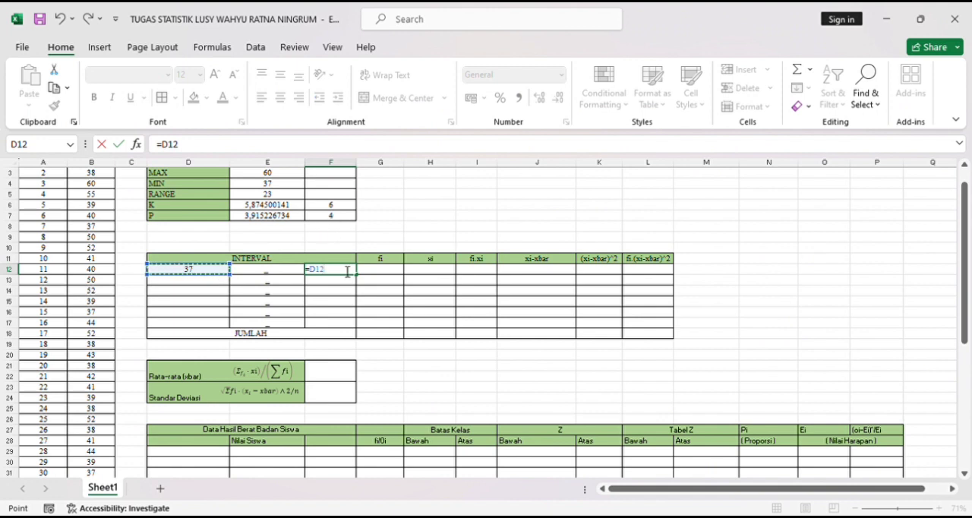
text(+)
click(342, 219)
key(Return)
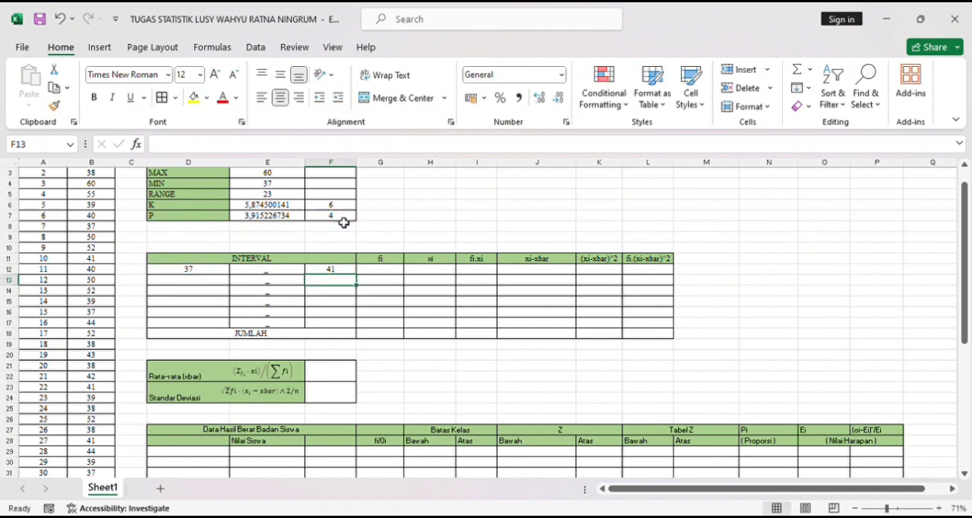
- Calculate the second INTERVAL lower limit in cell D13 with the formula =F12+1
click(202, 284)
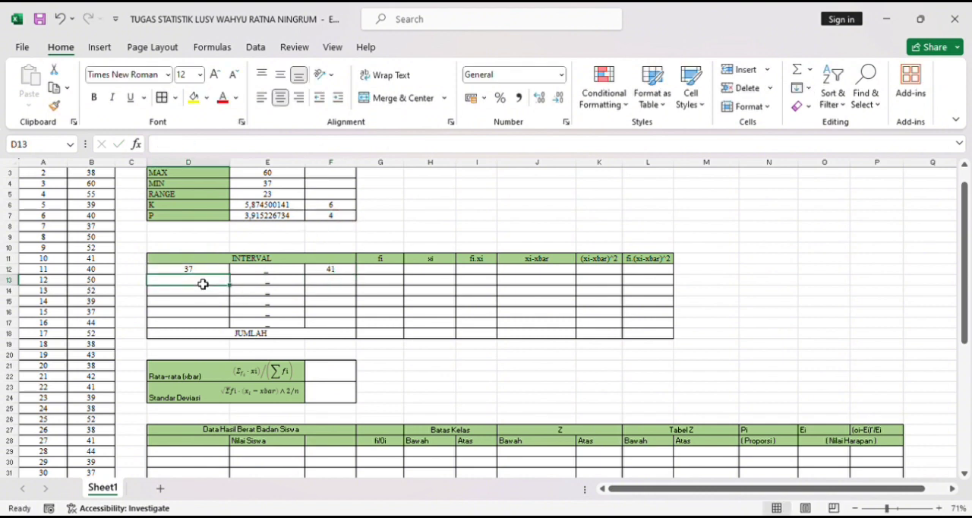
text(=)
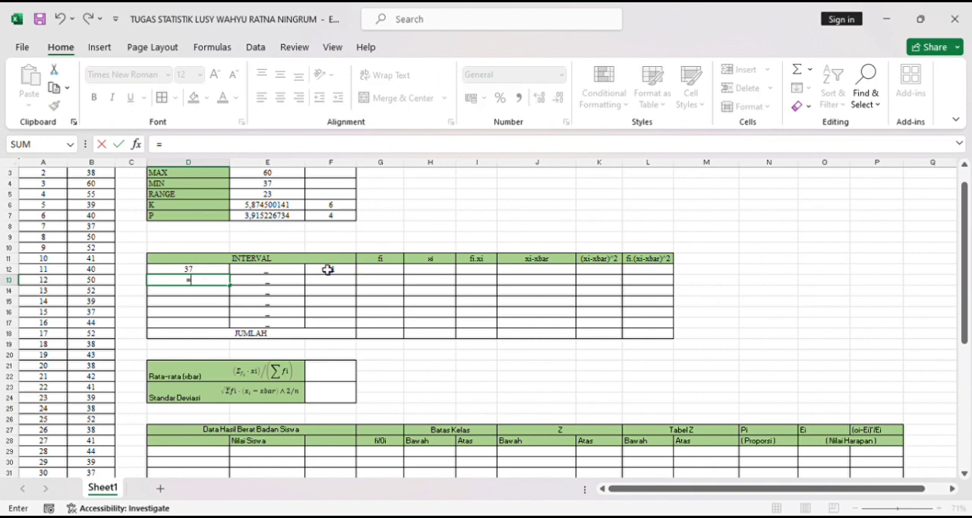
click(331, 273)
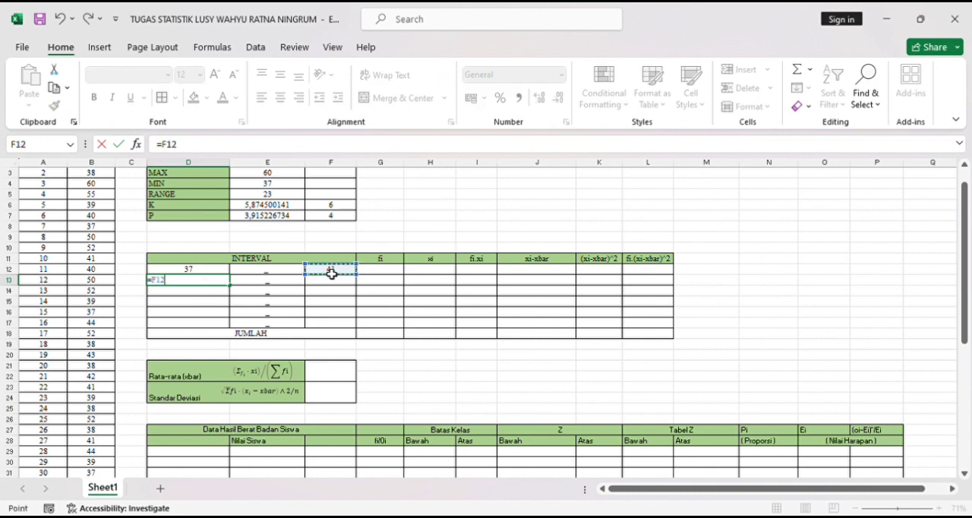
text(+1)
key(Return)
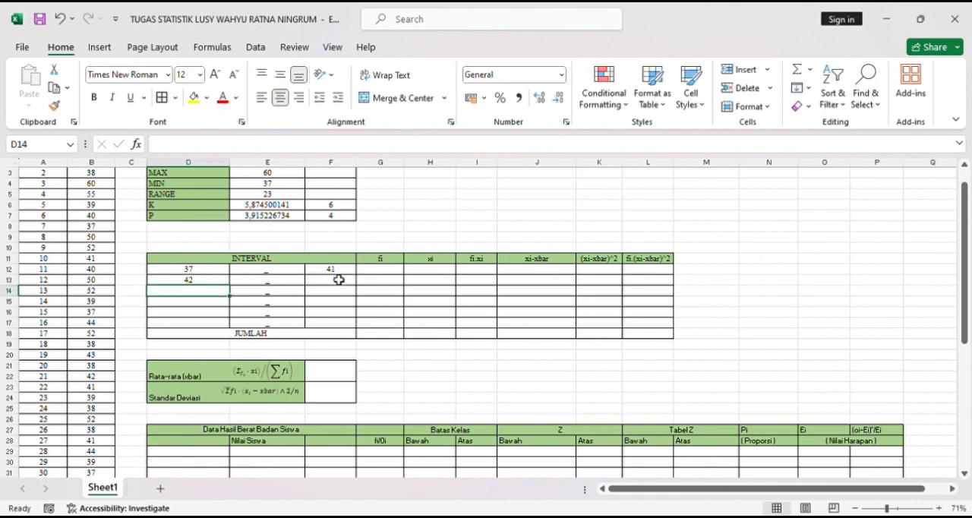
- Calculate the second INTERVAL upper limit in cell F13 with the formula =D13+F7
click(337, 282)
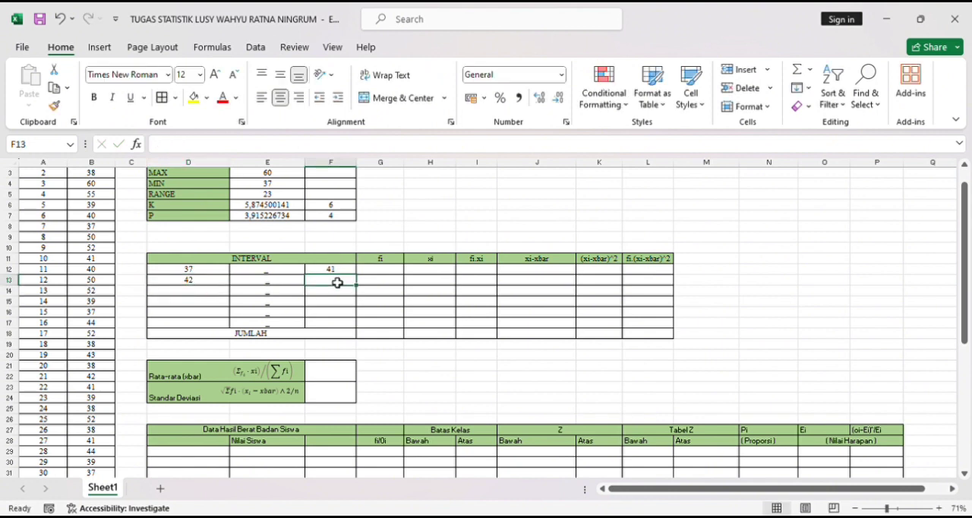
text(=)
click(205, 284)
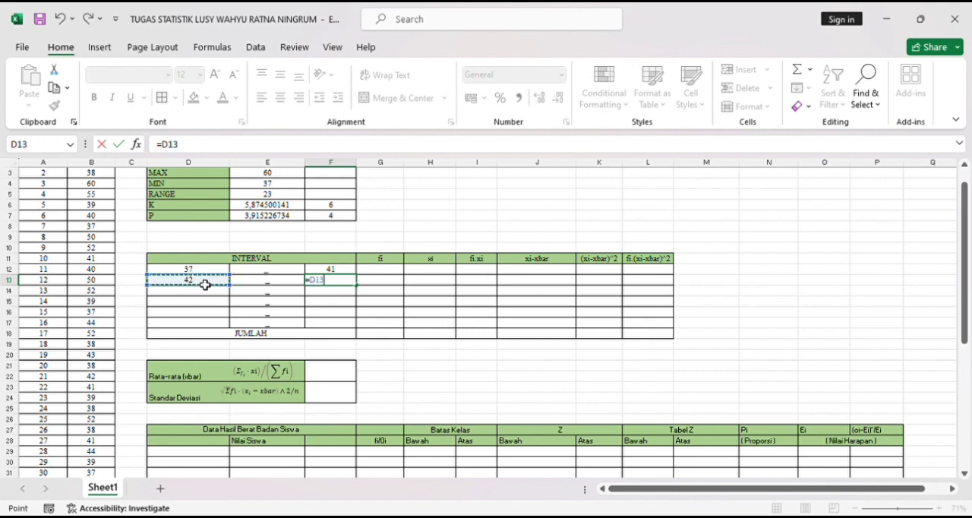
text(+)
click(341, 219)
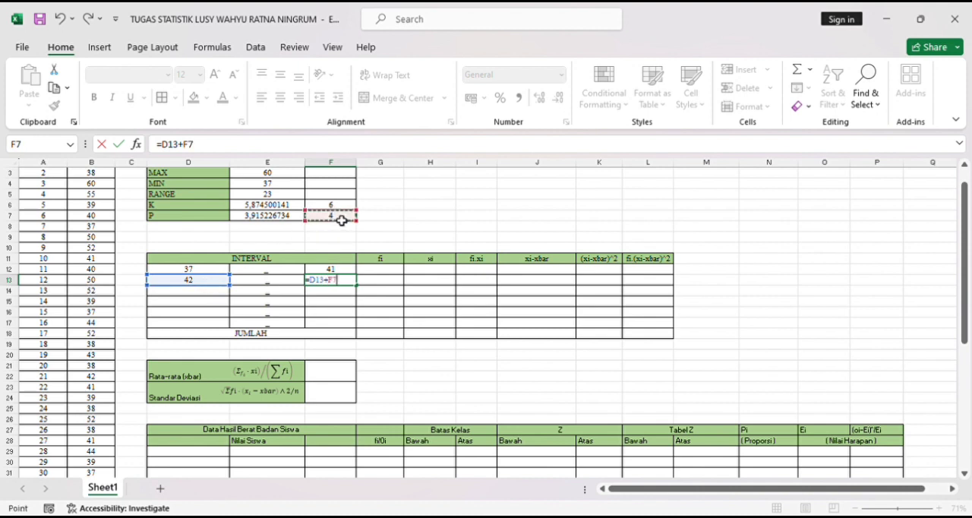
key(Return)
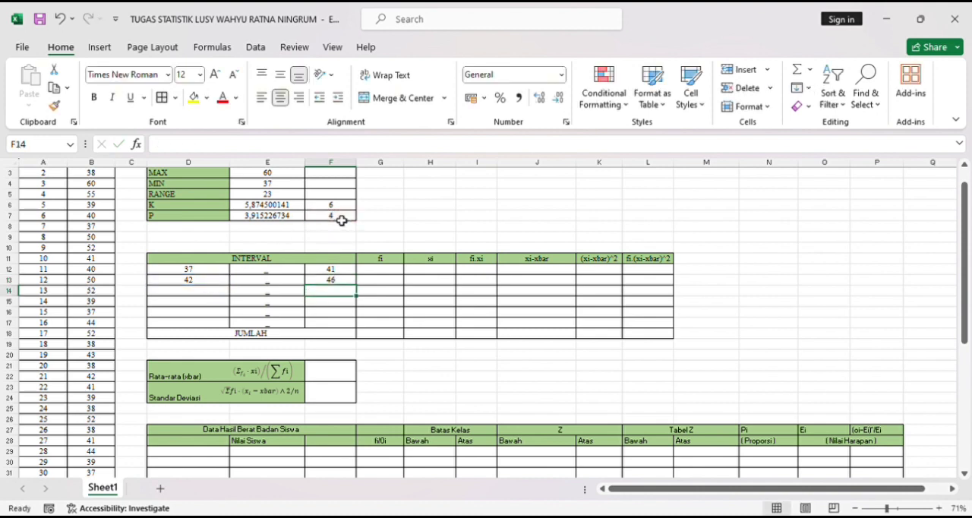
- Calculate the third INTERVAL lower limit in cell D14 with the formula =F13+1
click(197, 296)
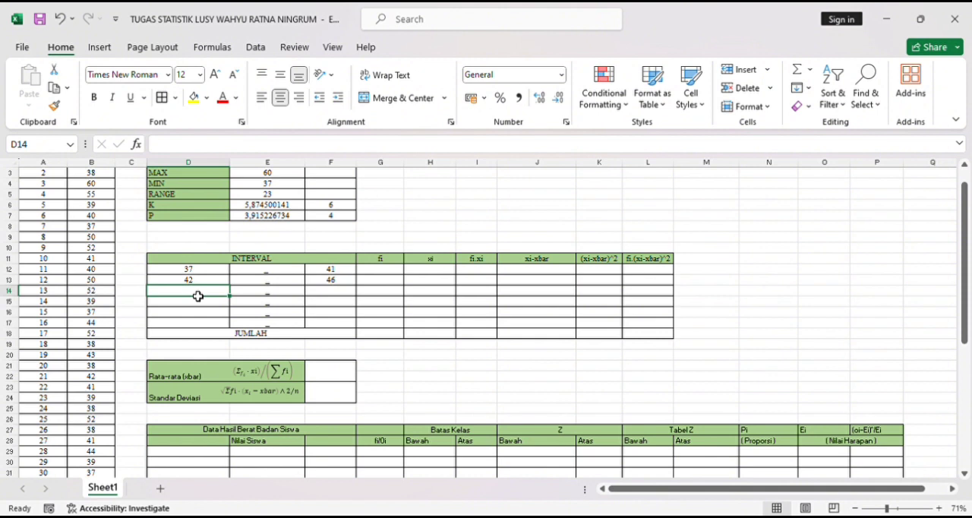
text(+)
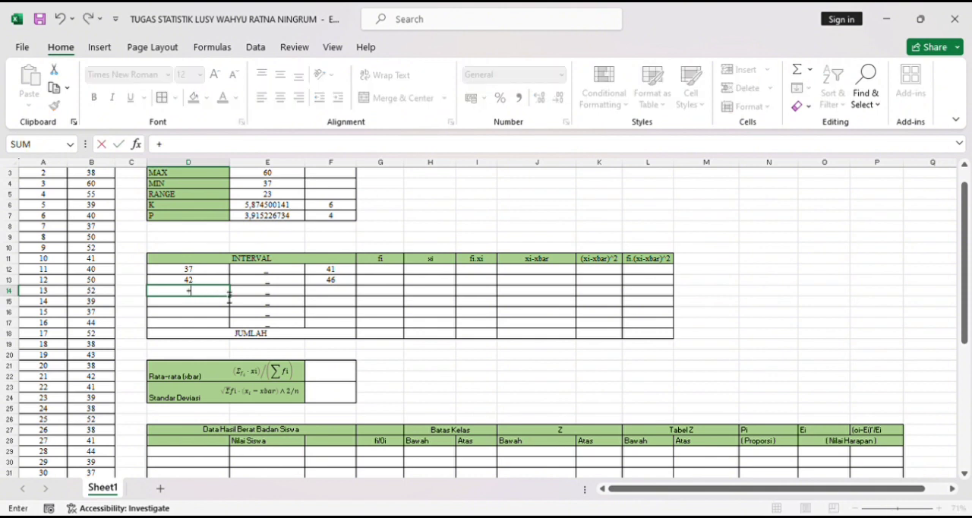
key(BackSpace)
text(=)
click(334, 282)
text(+)
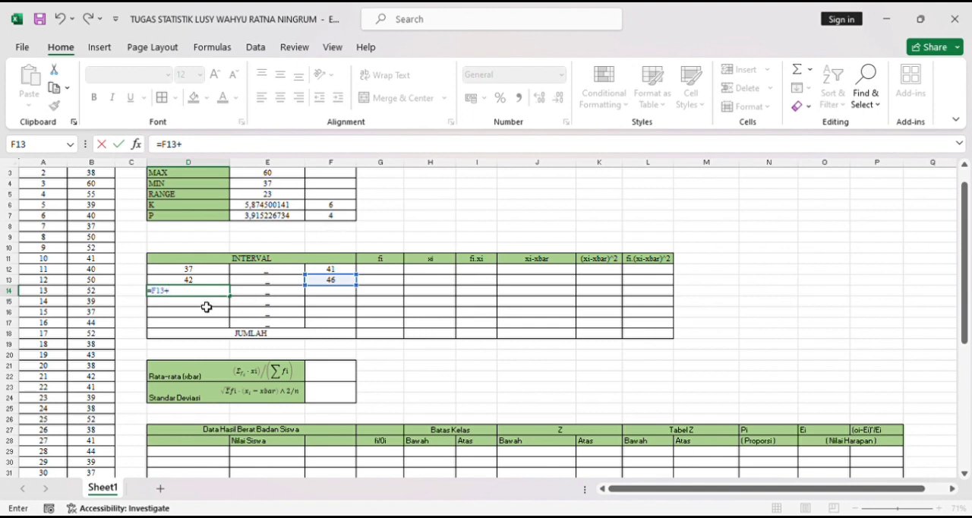
text(1)
key(Return)
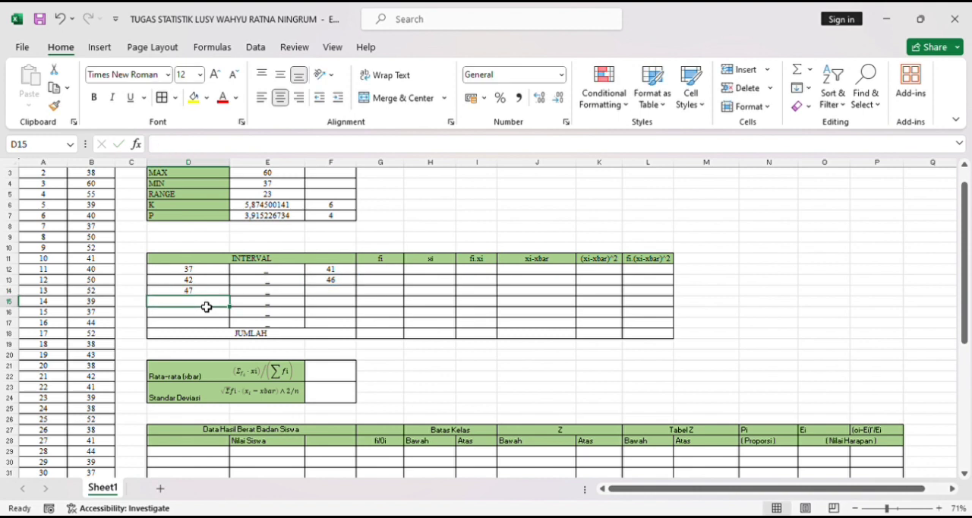
- Calculate the third INTERVAL upper limit in cell F14 with the formula =D14+F7
click(328, 294)
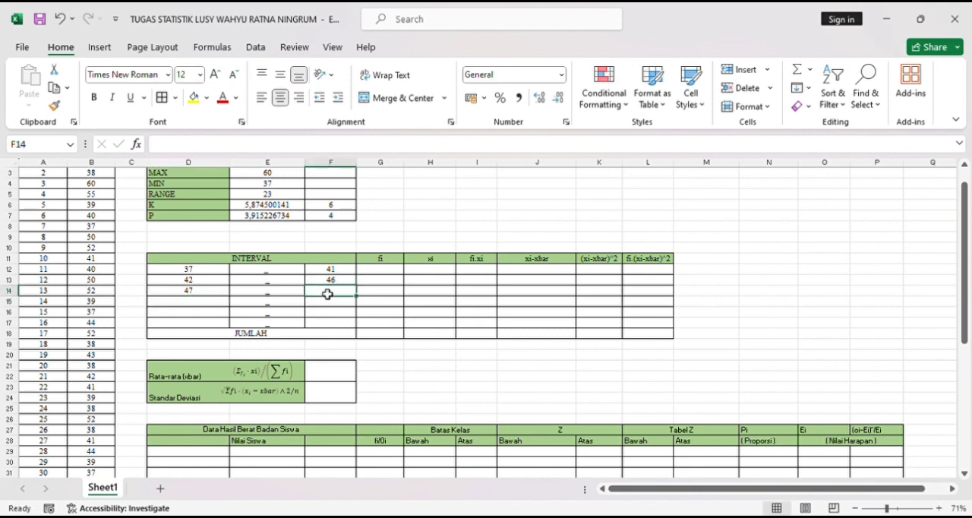
text(=)
click(190, 294)
text(+)
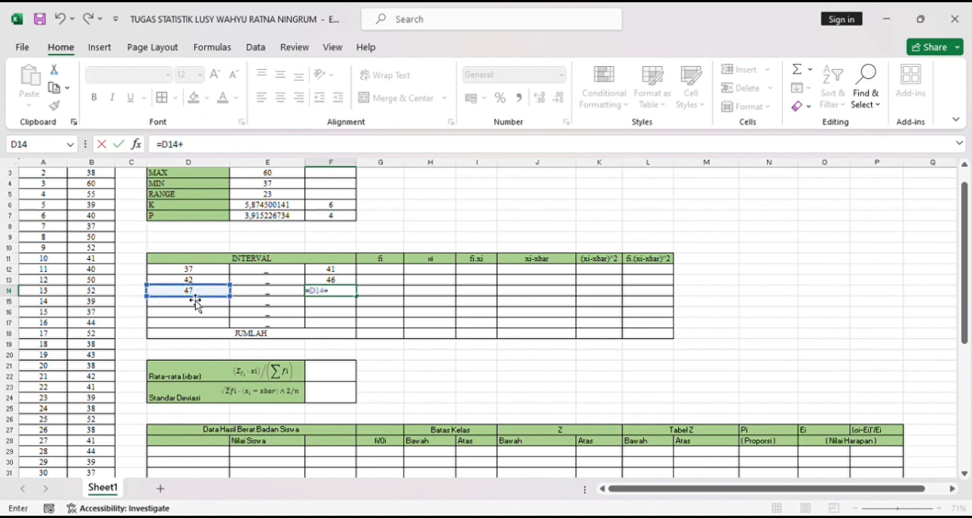
click(335, 219)
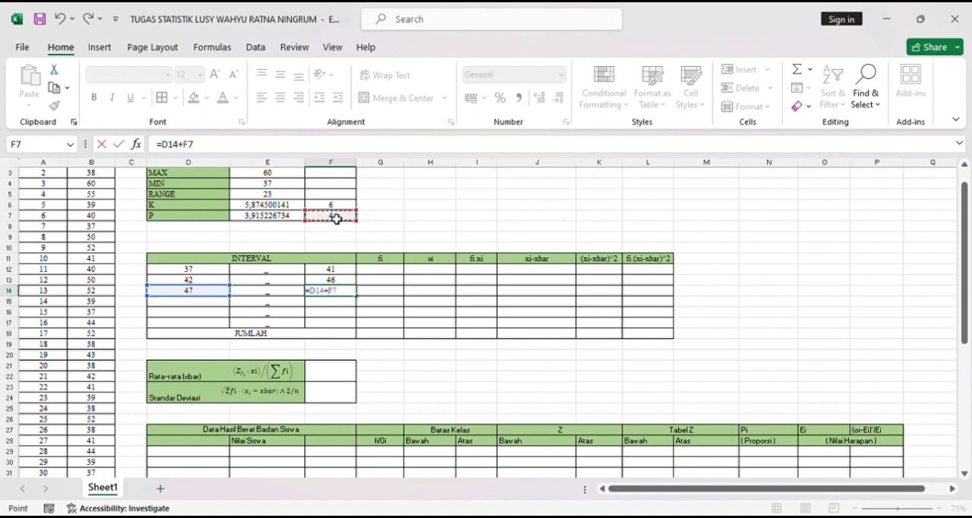
key(Return)
- Calculate the fourth INTERVAL lower limit in cell D15 with the formula =F14+1
click(201, 307)
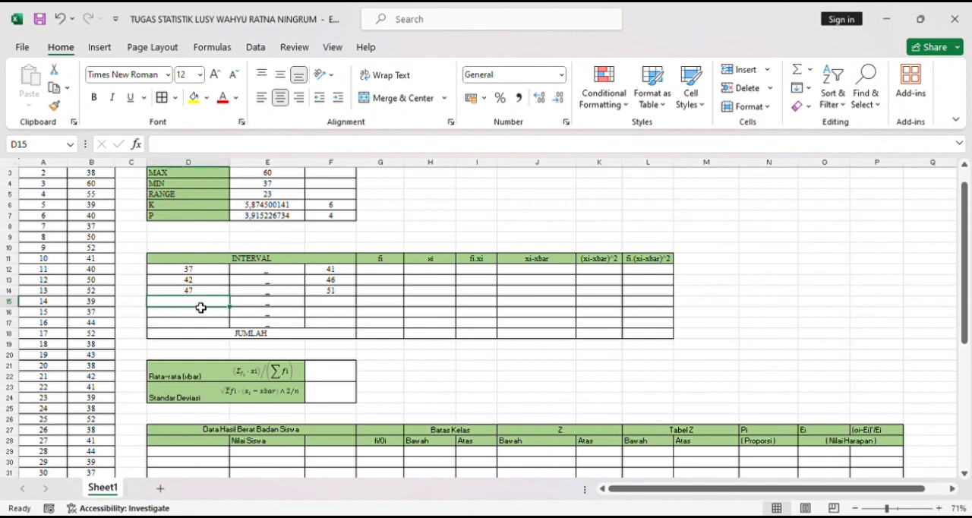
text(=)
click(330, 295)
text(+1)
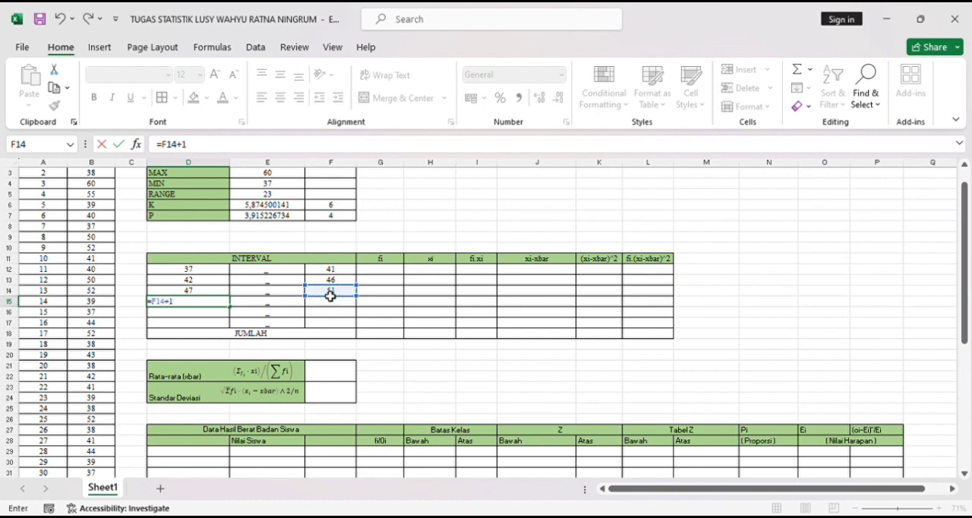
key(Return)
- Calculate the fourth INTERVAL upper limit in cell F15 by adding the rounded P value of 4 to D15
click(338, 307)
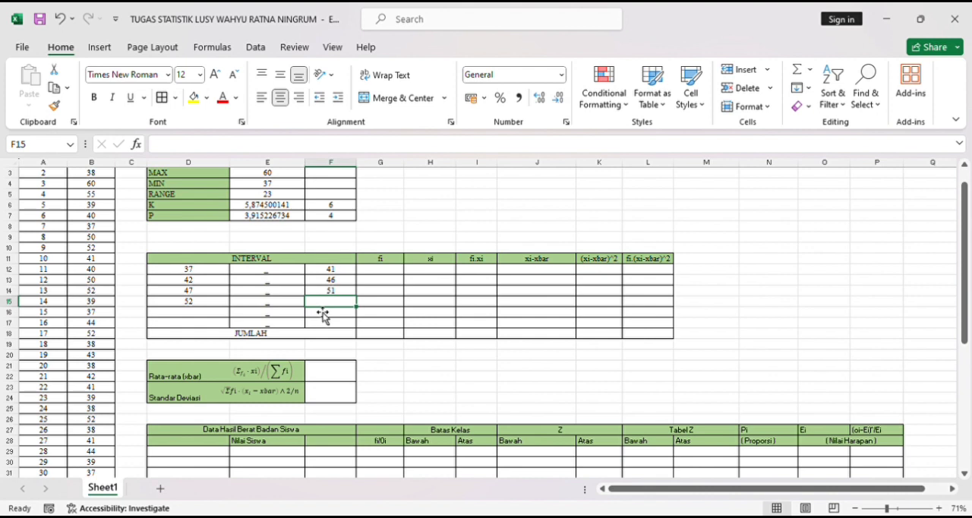
text(=)
click(204, 302)
text(_)
key(BackSpace)
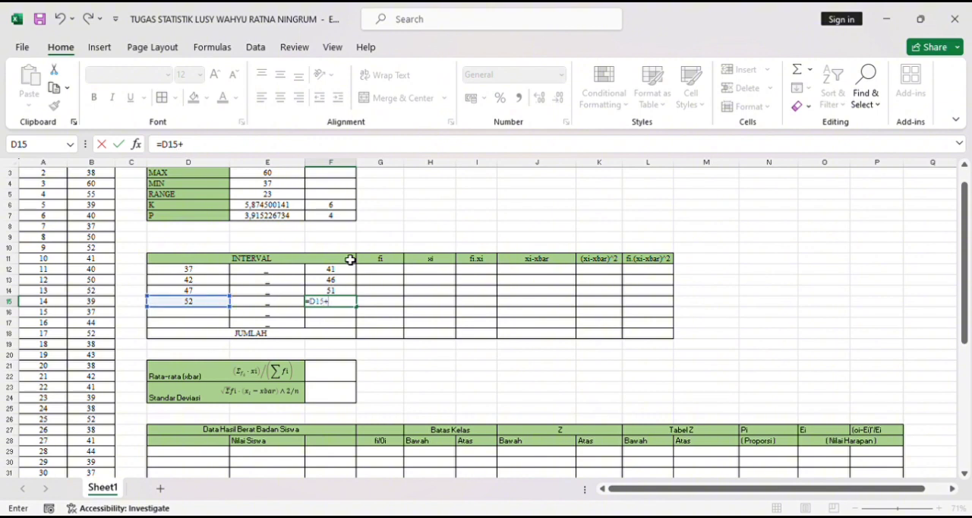
text(+4)
key(Return)
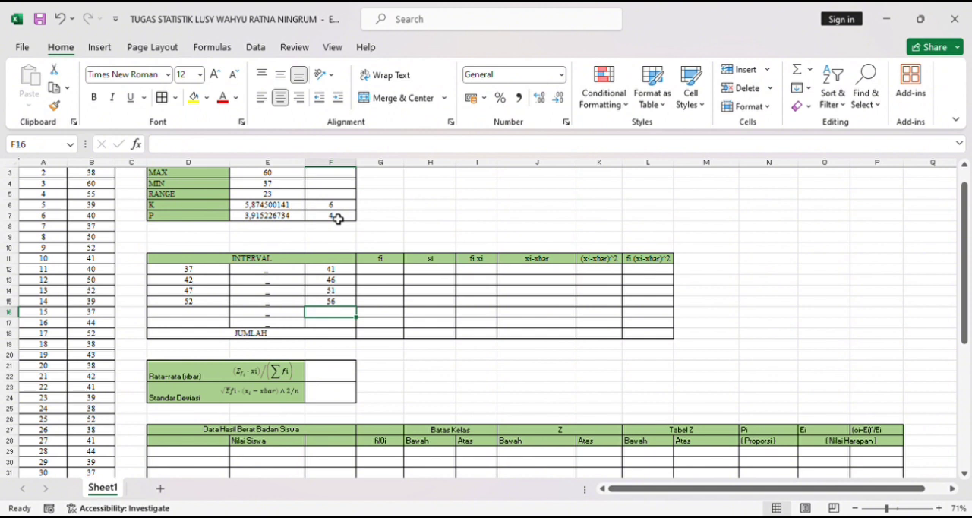
- Calculate the fifth INTERVAL lower limit in cell D16 with the formula =F15+1
click(190, 314)
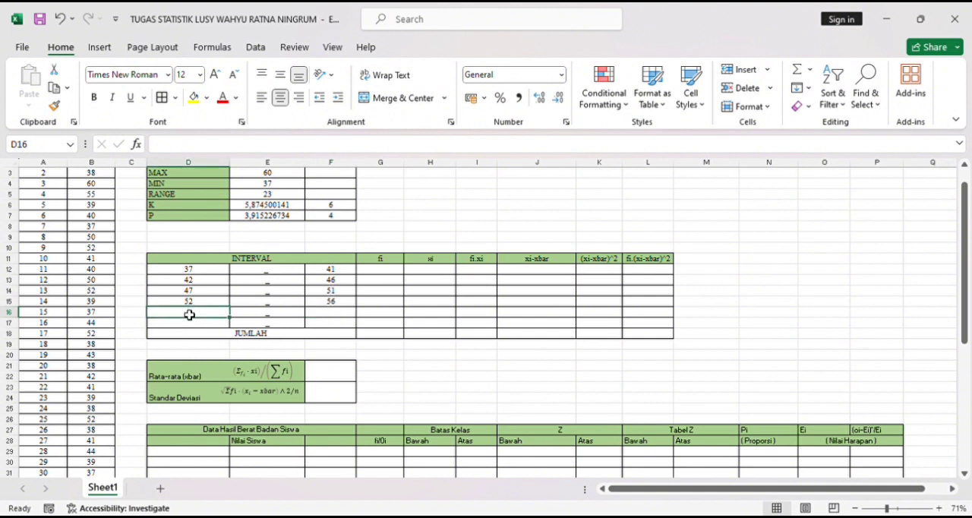
text(=)
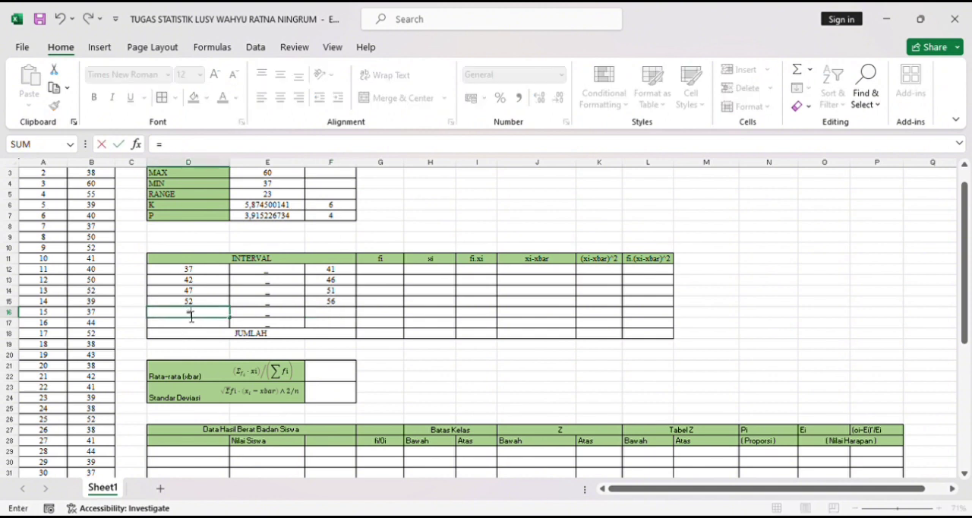
click(342, 305)
text(+1)
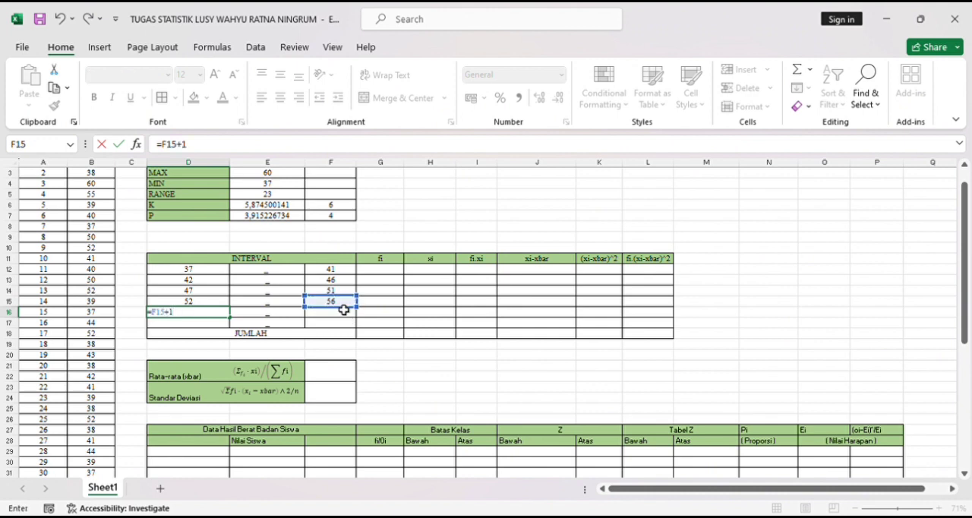
key(Return)
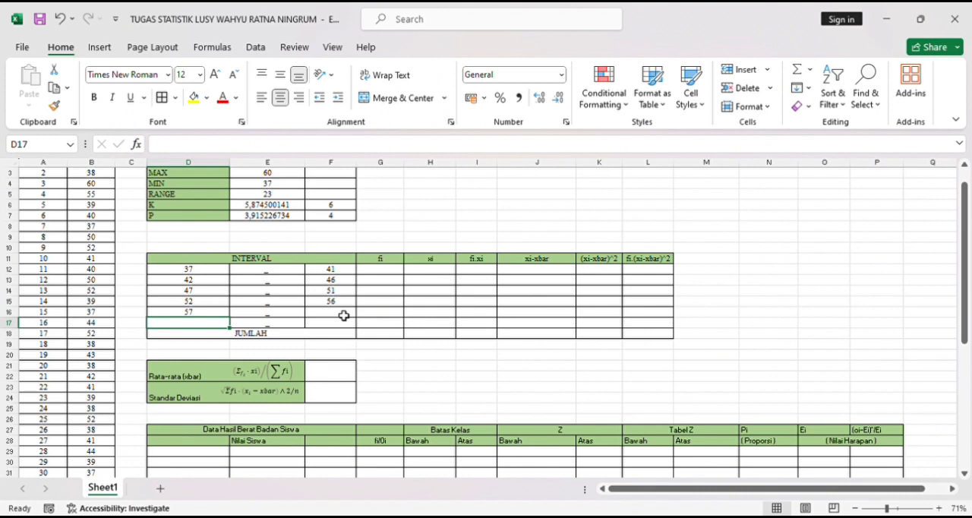
- Calculate the fifth INTERVAL upper limit in cell F16 with the formula =D16+F7
click(344, 315)
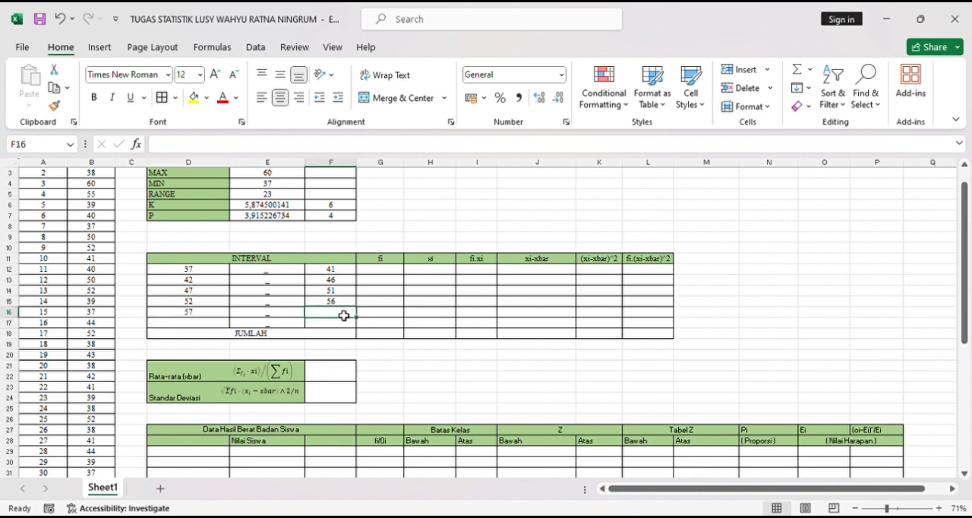
text(=)
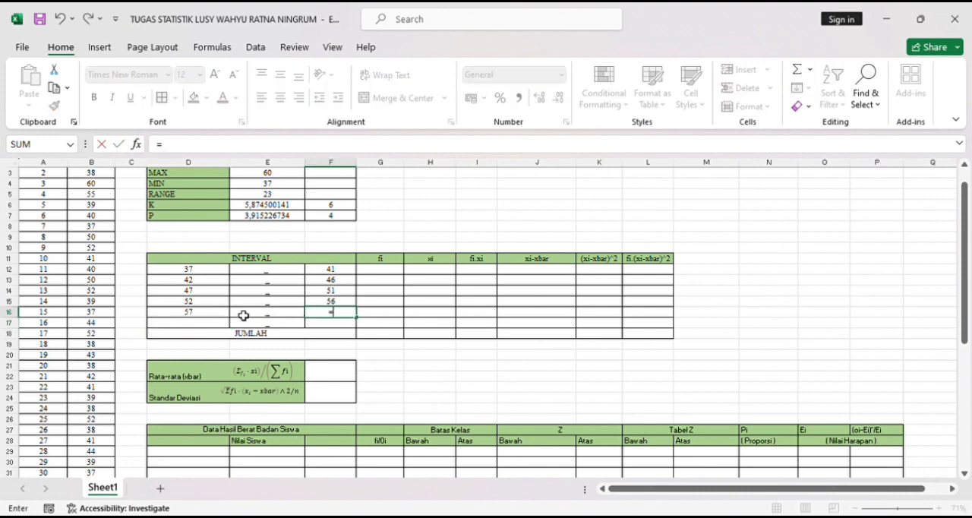
click(215, 312)
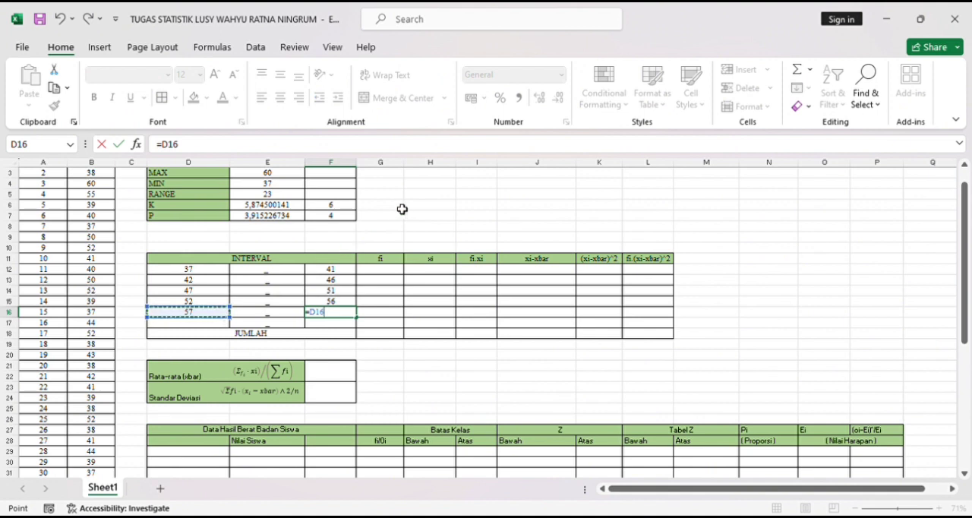
text(+)
click(342, 220)
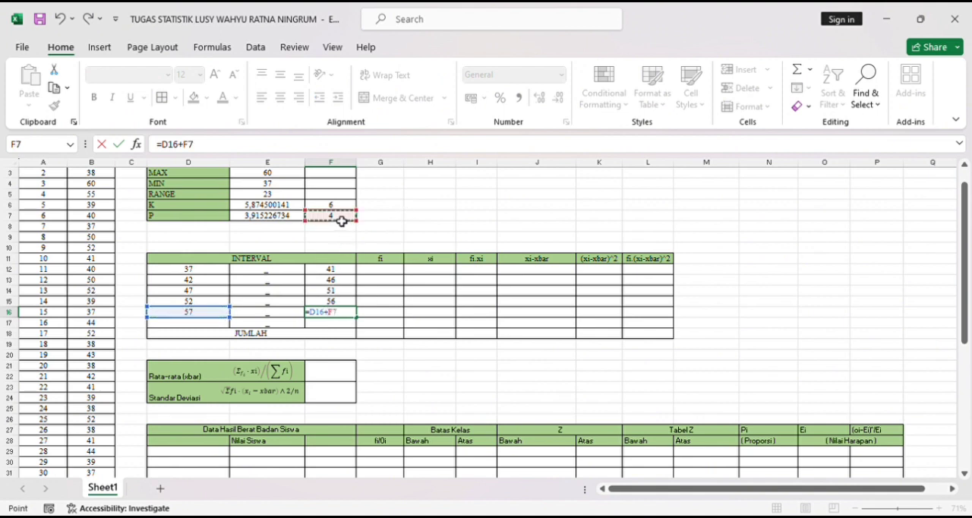
key(Return)
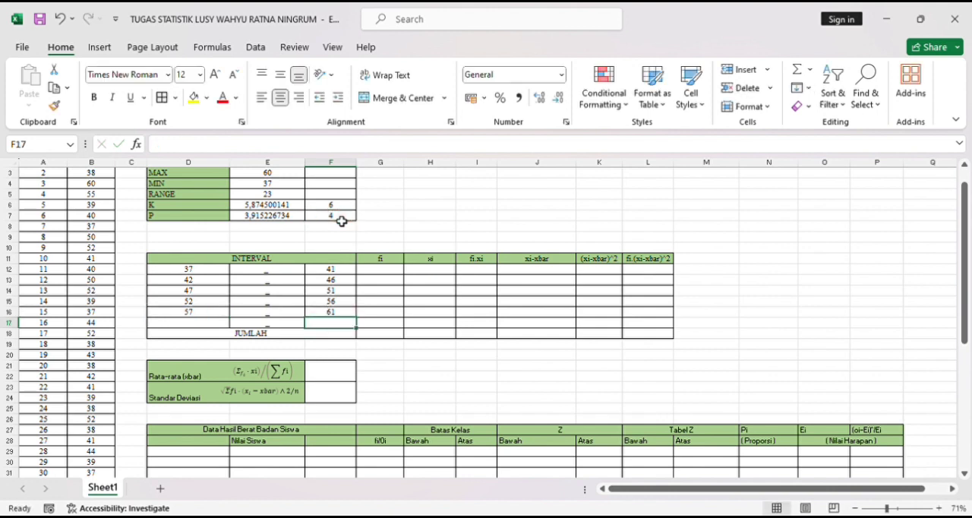
- Calculate the sixth INTERVAL lower limit in cell D17 with the formula =F16+1
click(215, 327)
text(=)
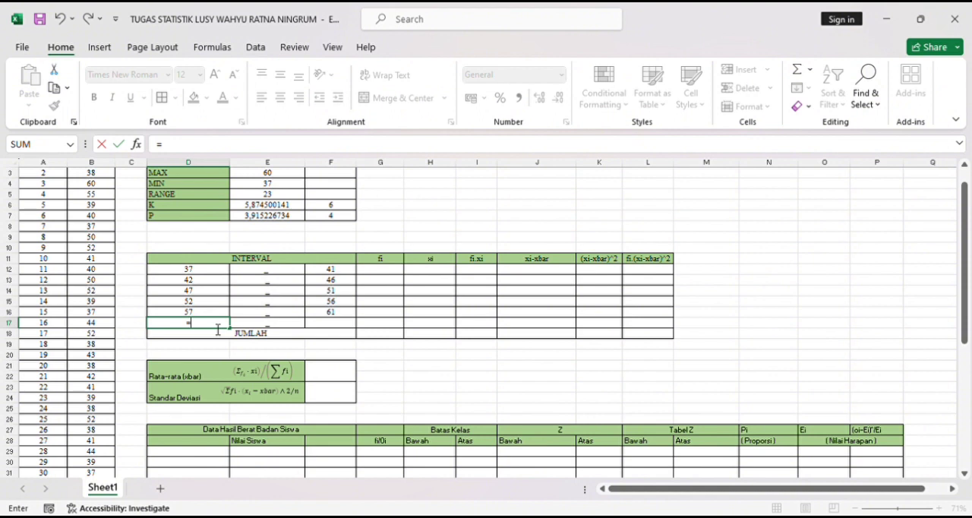
click(339, 317)
text(+1)
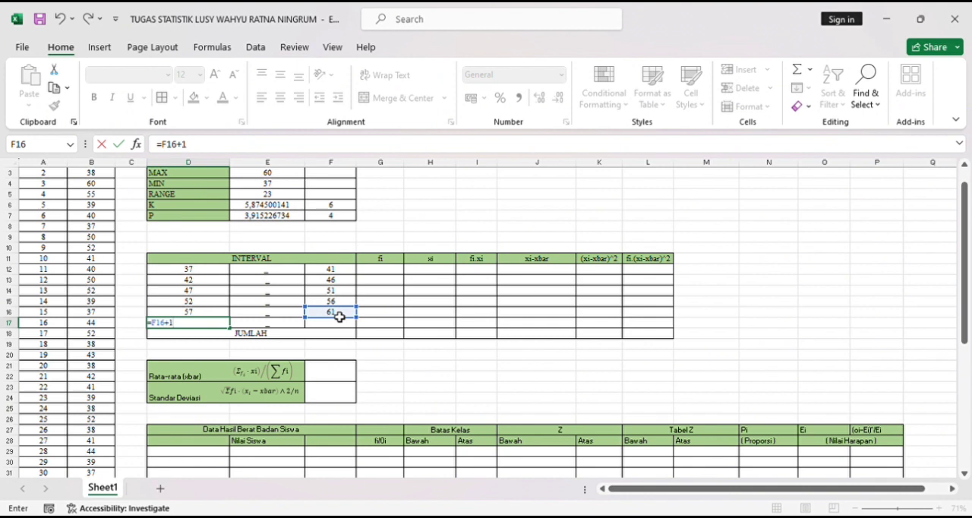
key(Return)
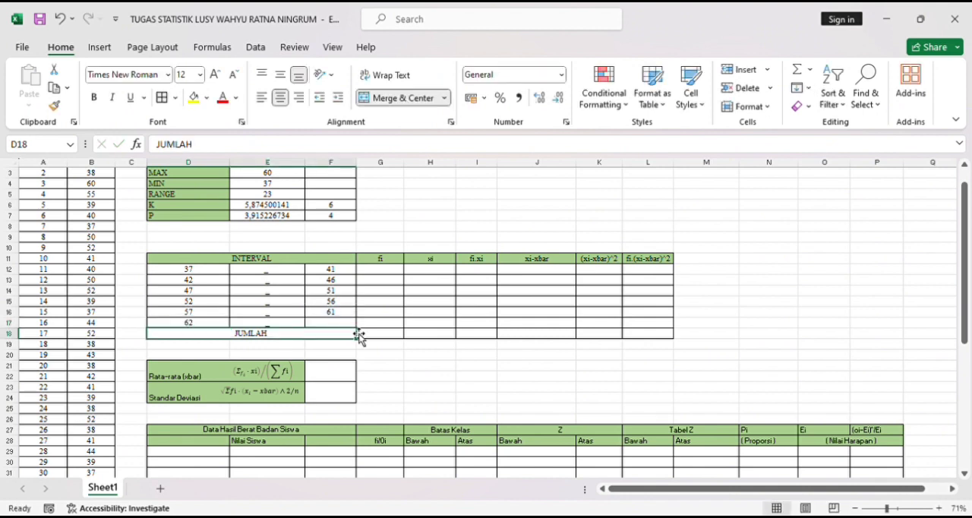
- Calculate the sixth INTERVAL upper limit in cell F17 with the formula =D17+F7
click(346, 326)
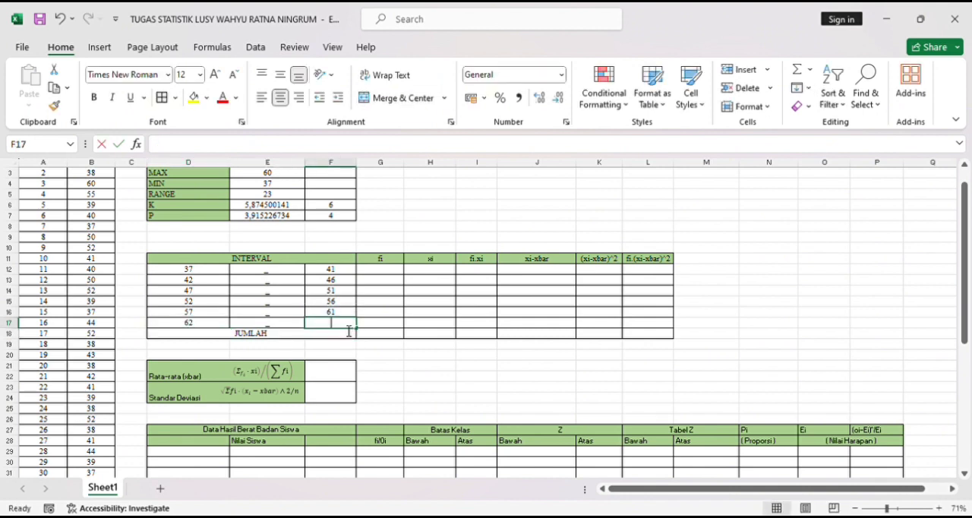
text(=)
click(215, 328)
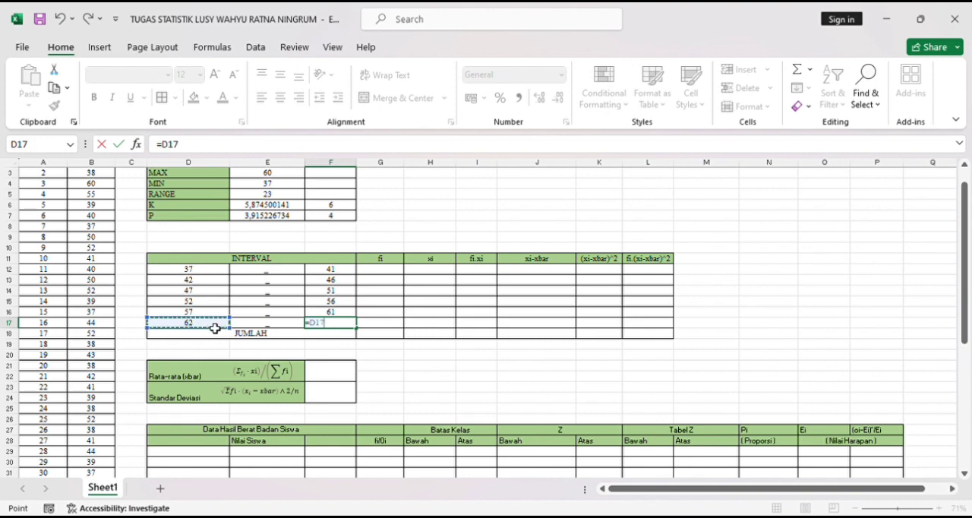
text(+)
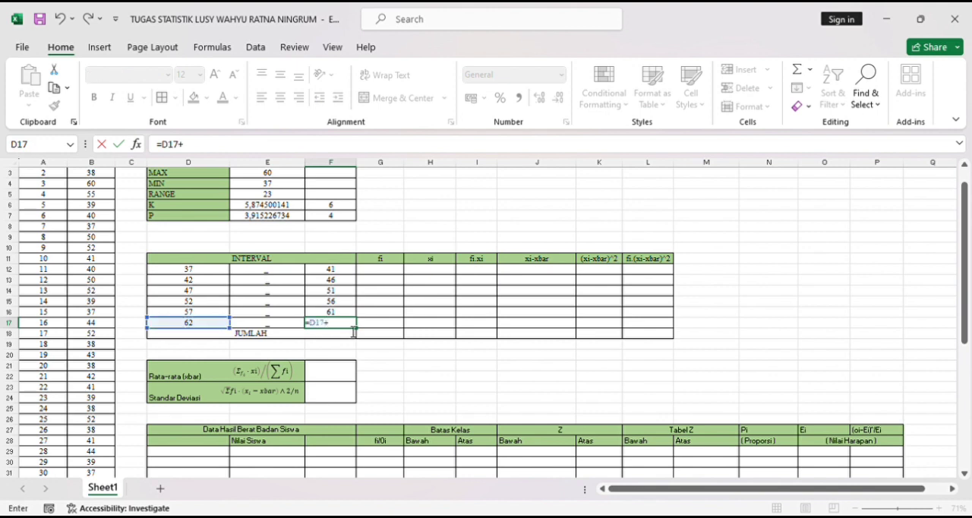
click(339, 219)
key(Return)
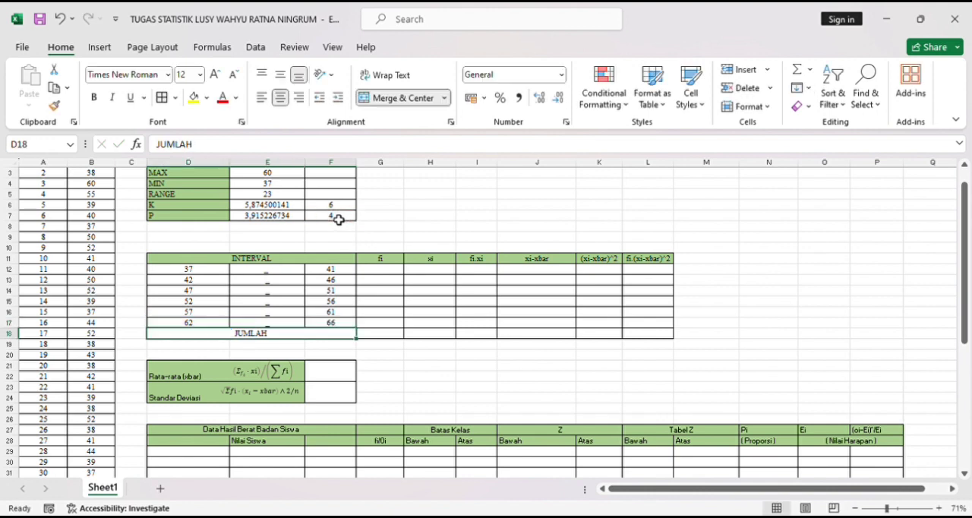
- Fill the fi column from cell G12 with the formula =FREQUENCY(B2:B31;F12:F17)
click(388, 274)
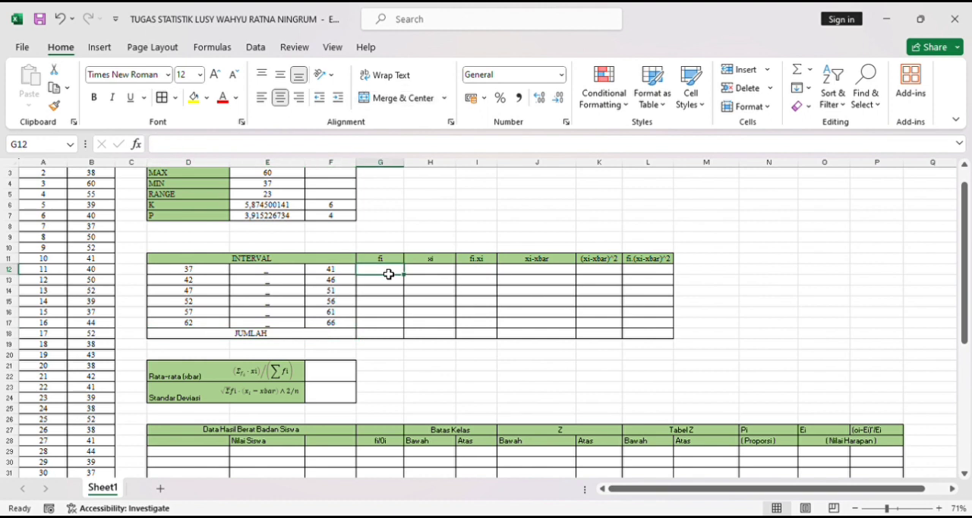
scroll(388, 275, down, 1)
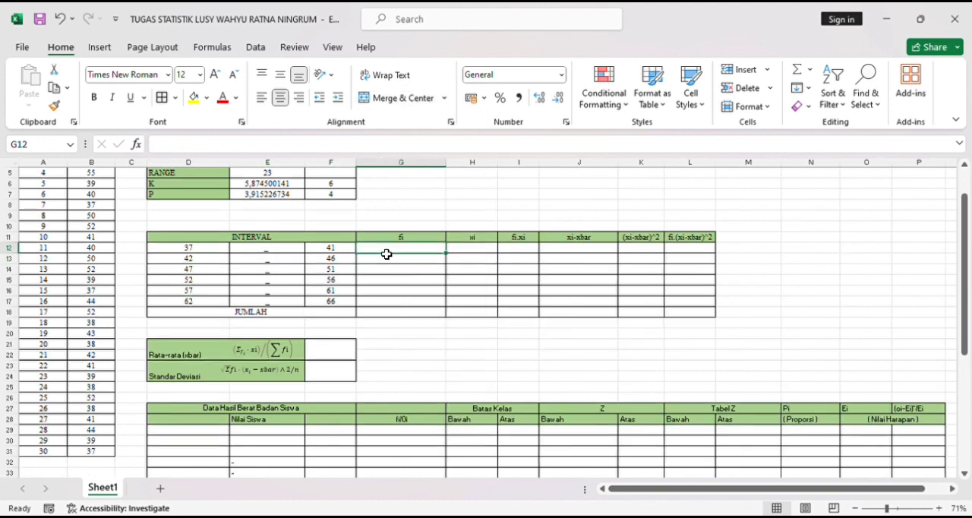
text(=)
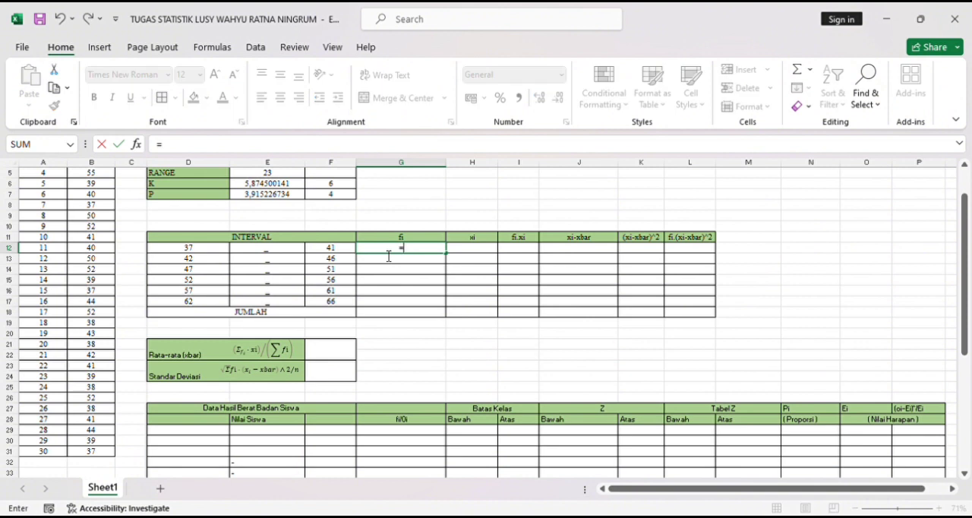
text(FREQUENCY)
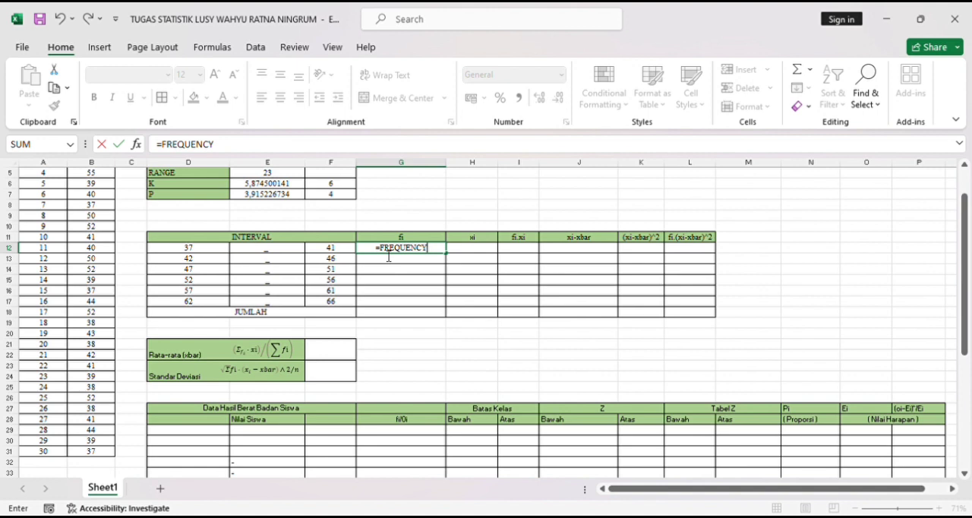
text(()
scroll(102, 191, up, 2)
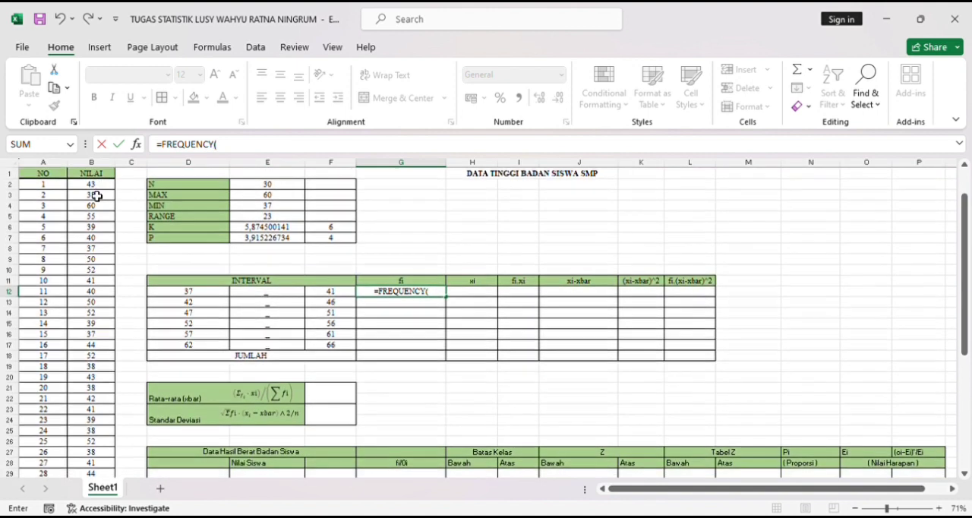
drag(97, 190, 109, 458)
text(;)
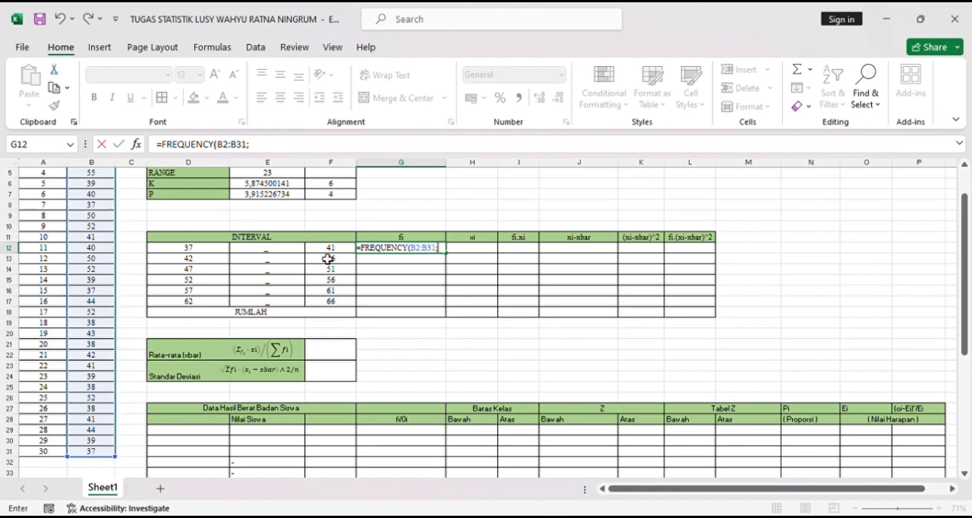
drag(329, 249, 338, 302)
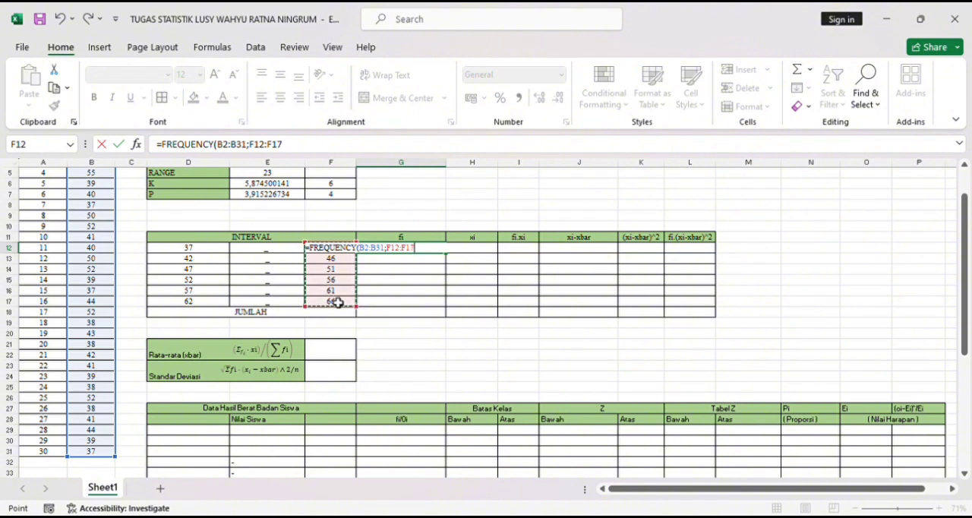
text())
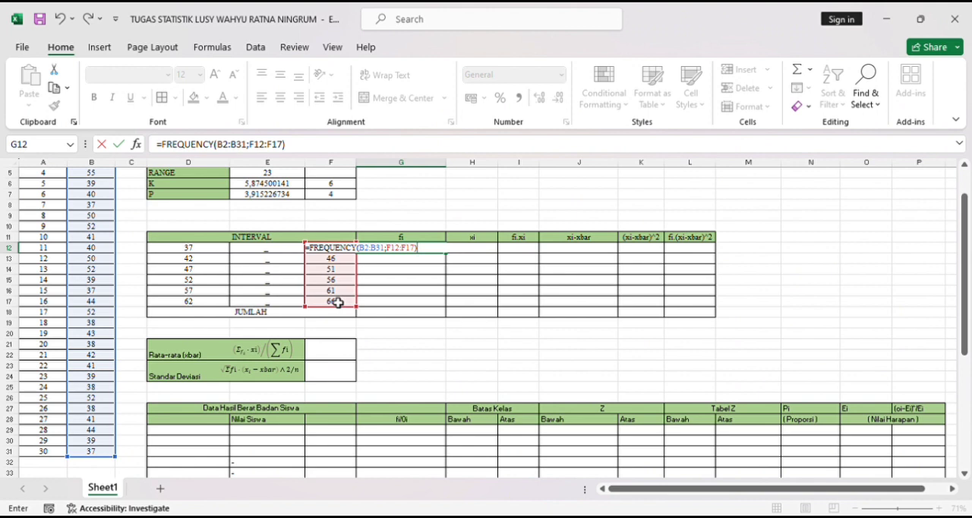
key(Return)
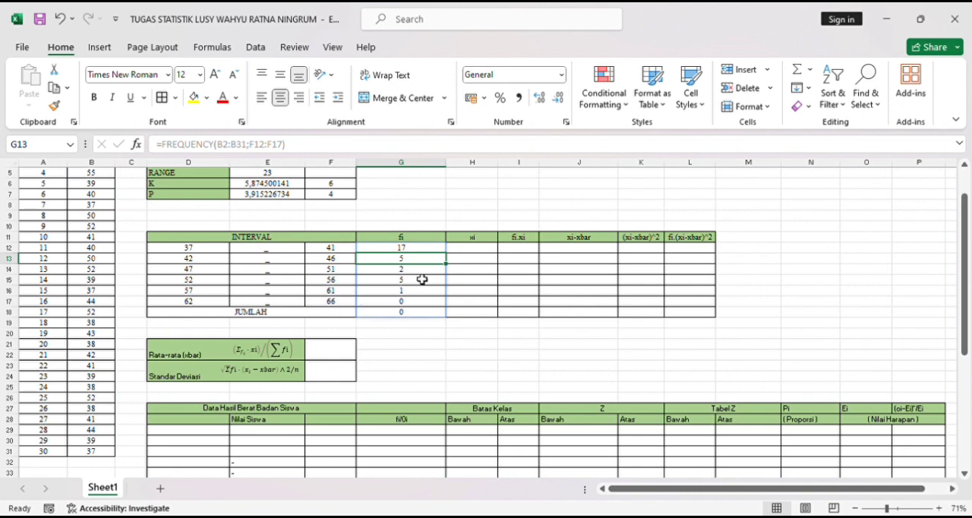
- Total the six interval frequencies in cell G19 with the formula =SUM(G12:G17)
click(485, 252)
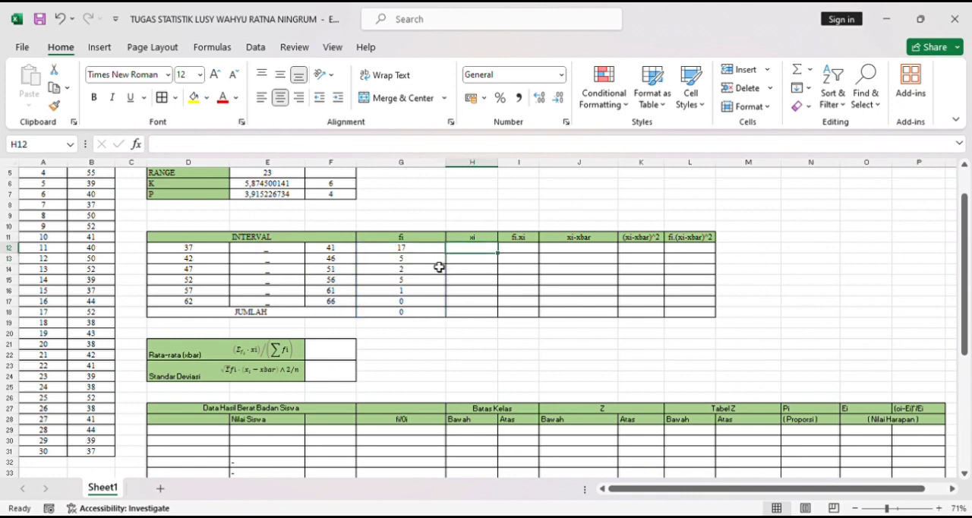
click(417, 323)
text(=SUM)
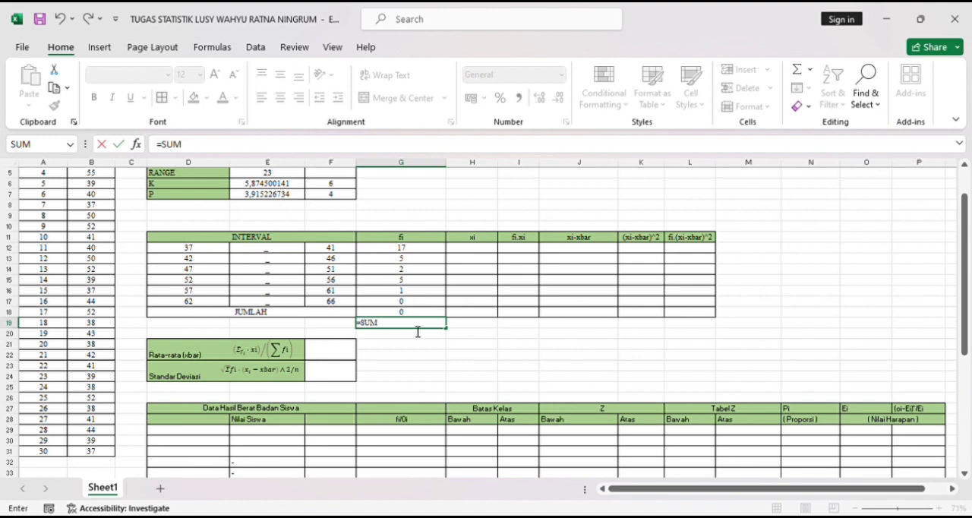
text(()
drag(407, 252, 412, 296)
drag(414, 312, 415, 307)
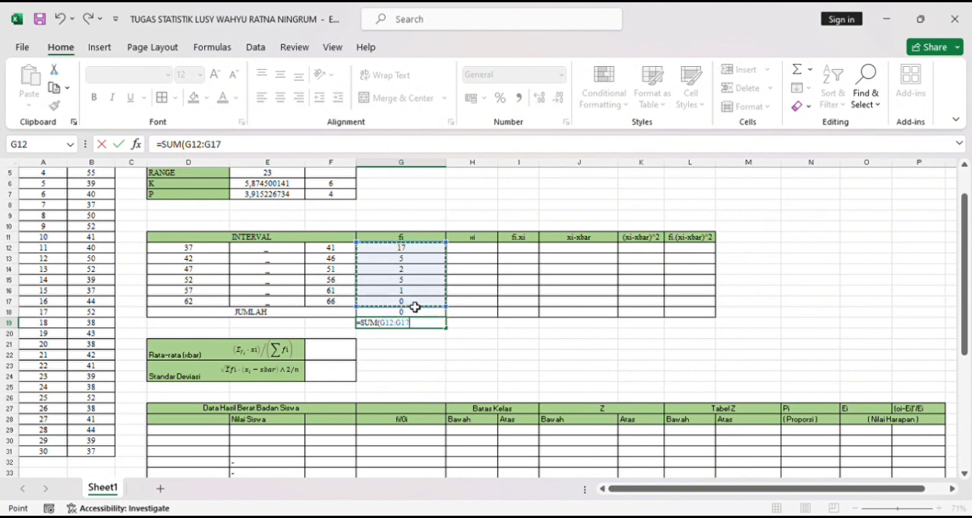
text())
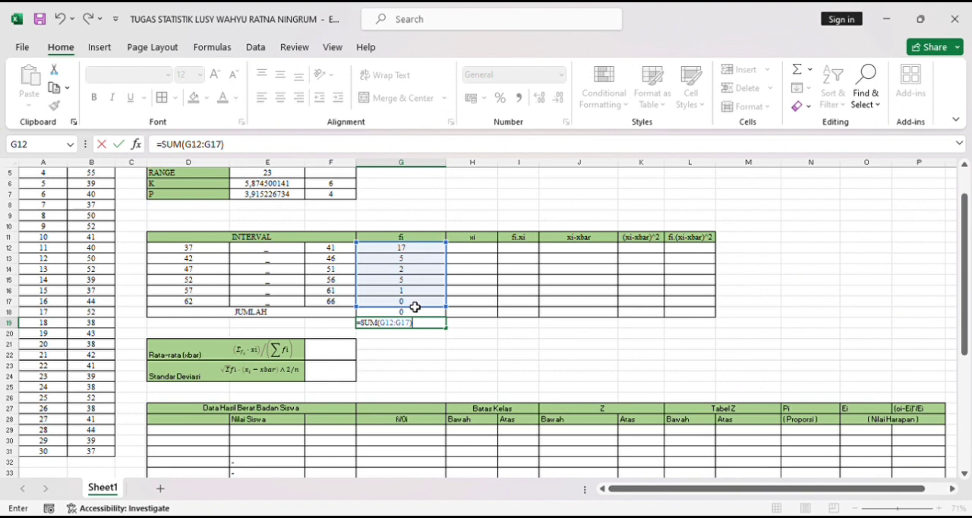
key(Return)
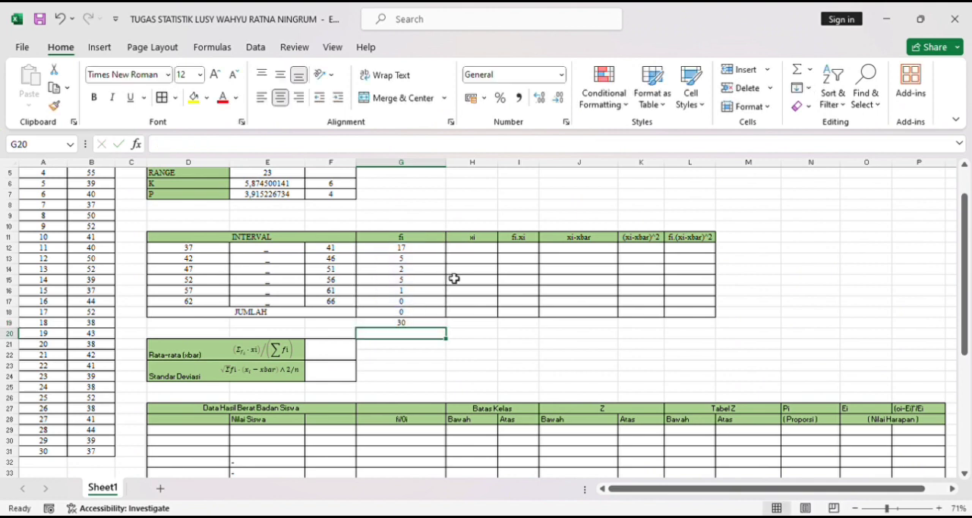
- Fill the xi column from cell H12 with the formula =(D12:D17+F12/2)
click(476, 252)
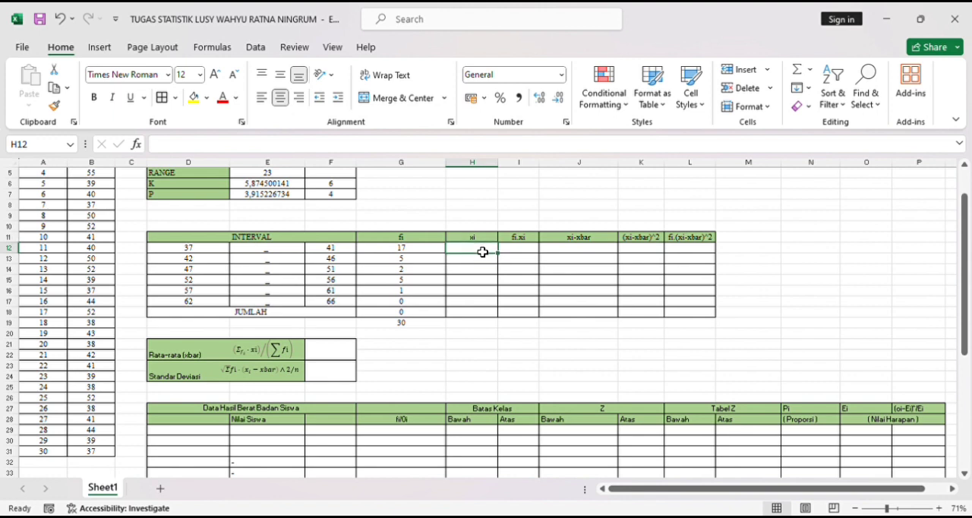
text(=)
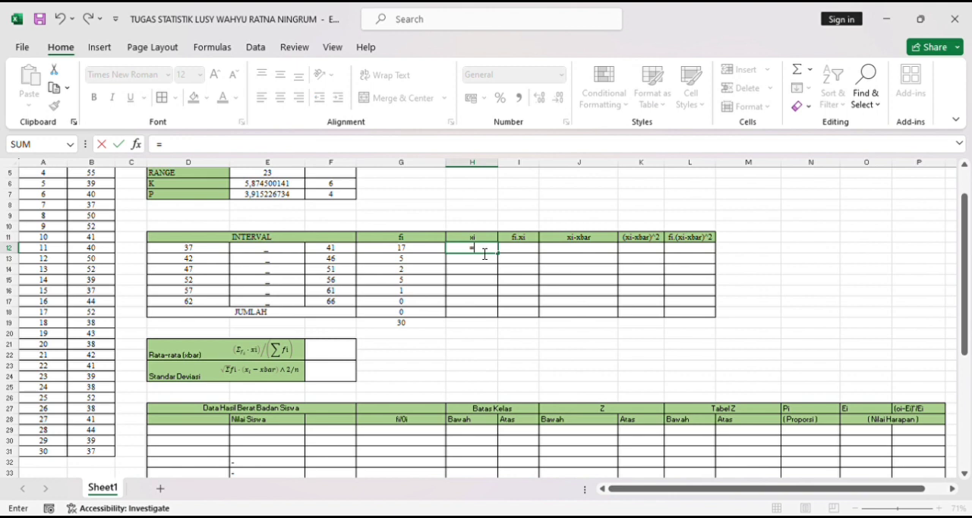
text(()
click(201, 251)
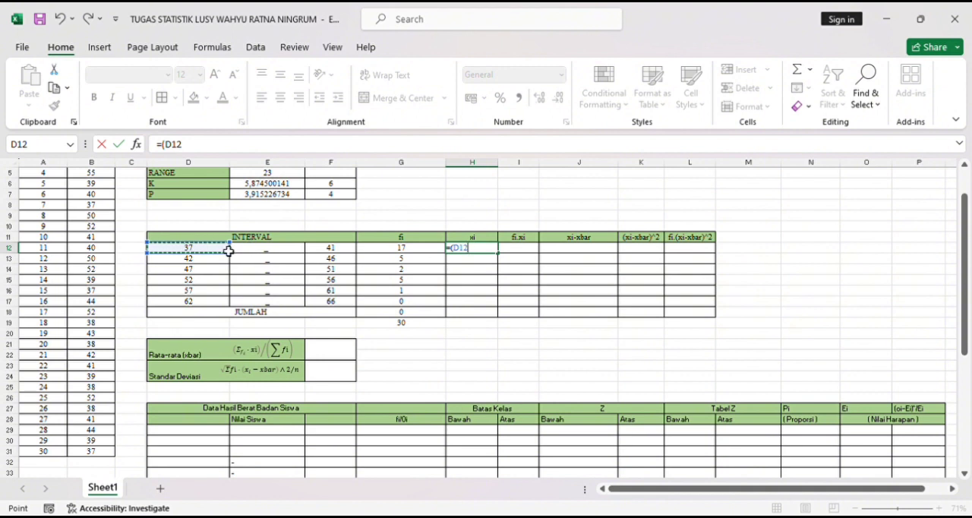
drag(227, 251, 223, 305)
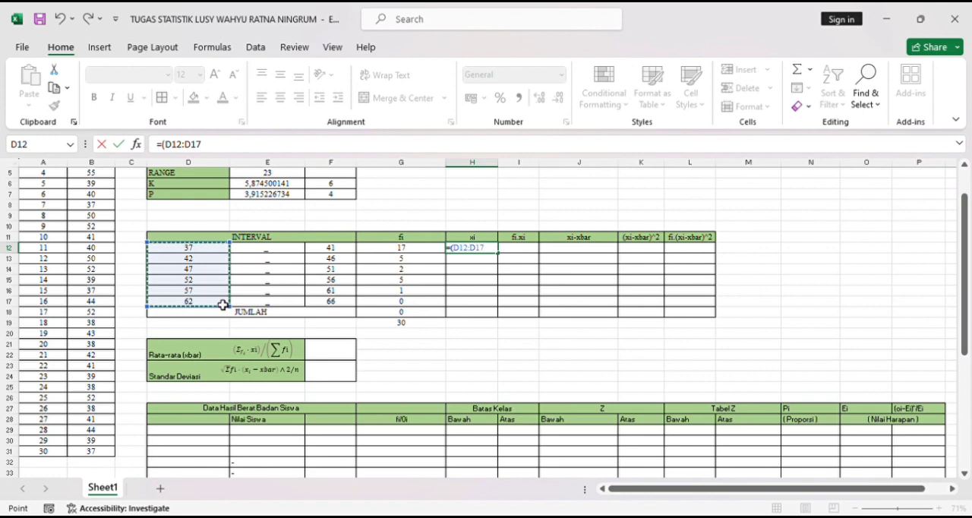
text(+)
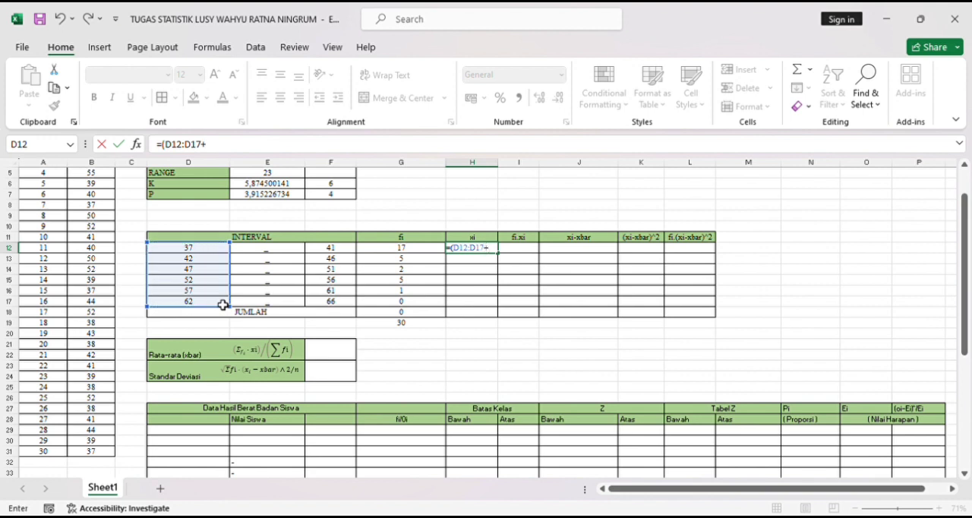
click(335, 250)
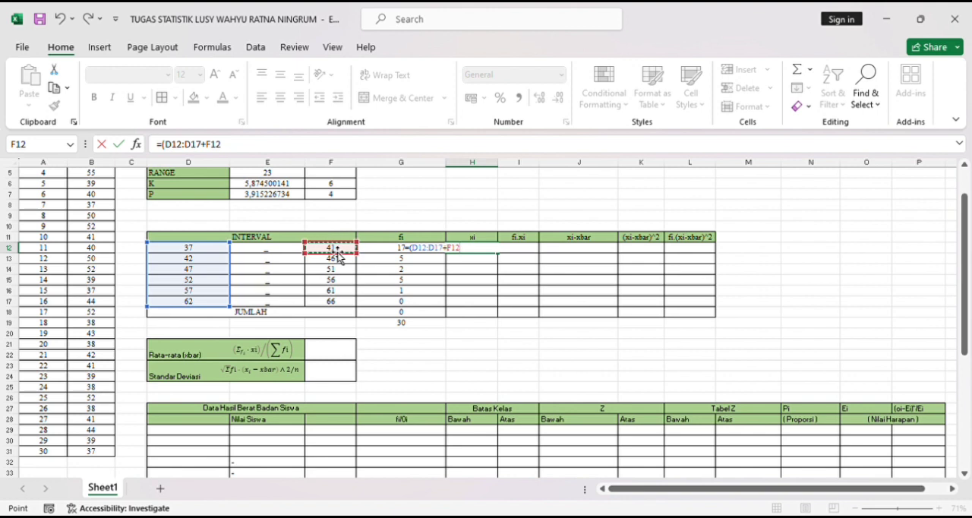
text())
key(Return)
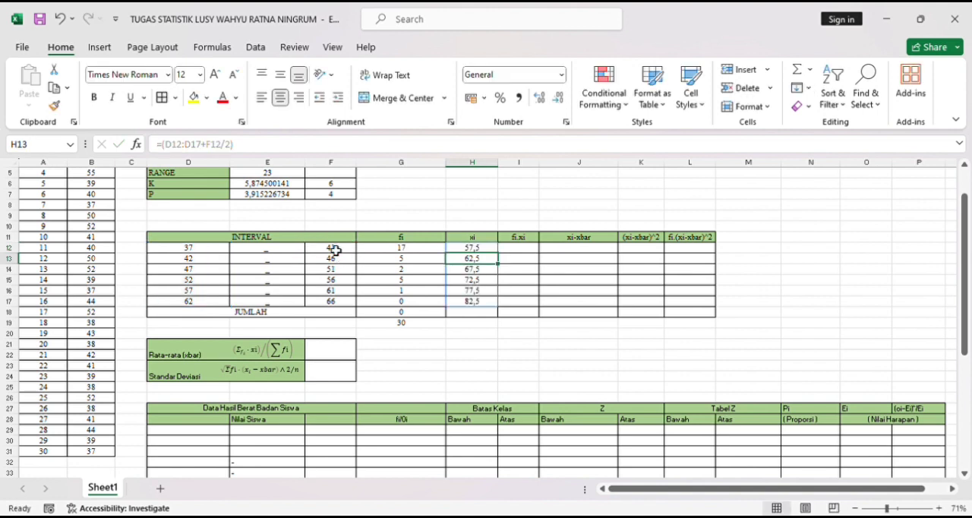
- Calculate fi.xi in cell I12 with the formula =G12*H12 and fill it down to I17
click(524, 250)
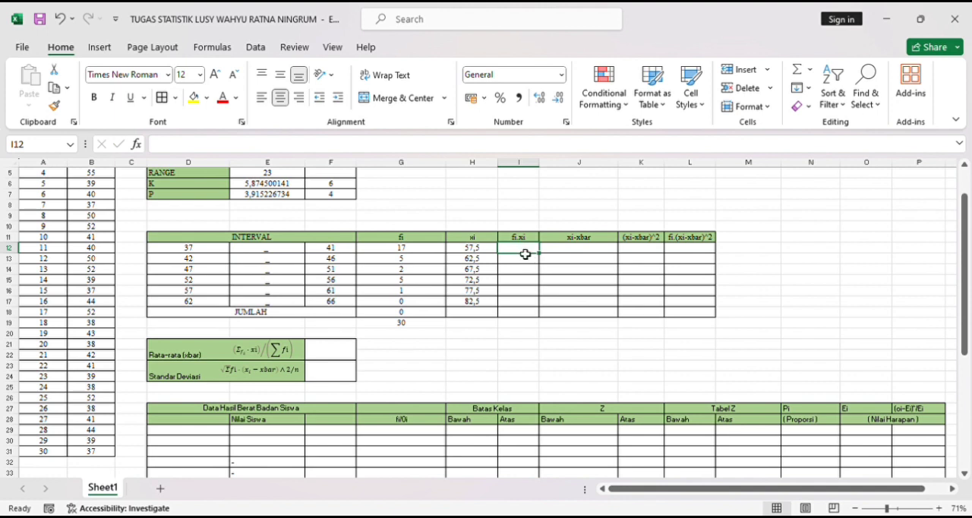
text(=)
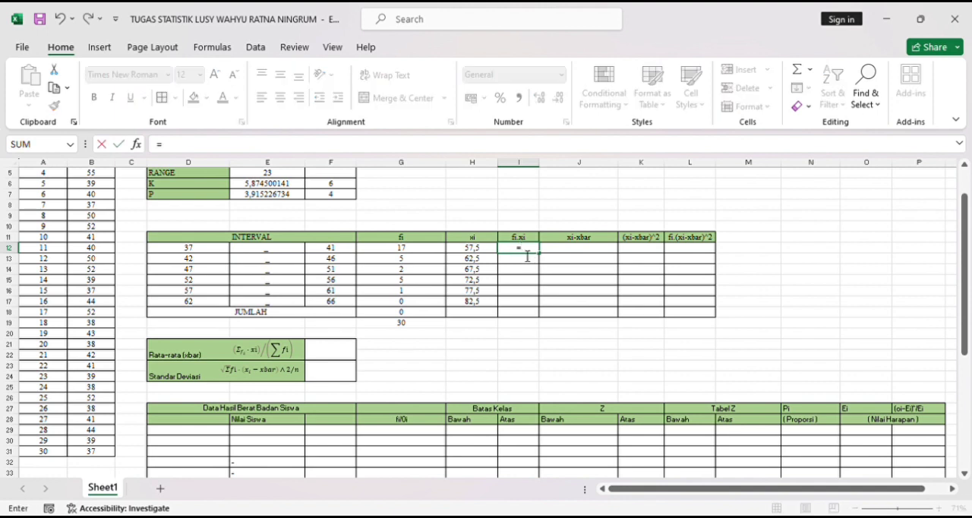
click(405, 252)
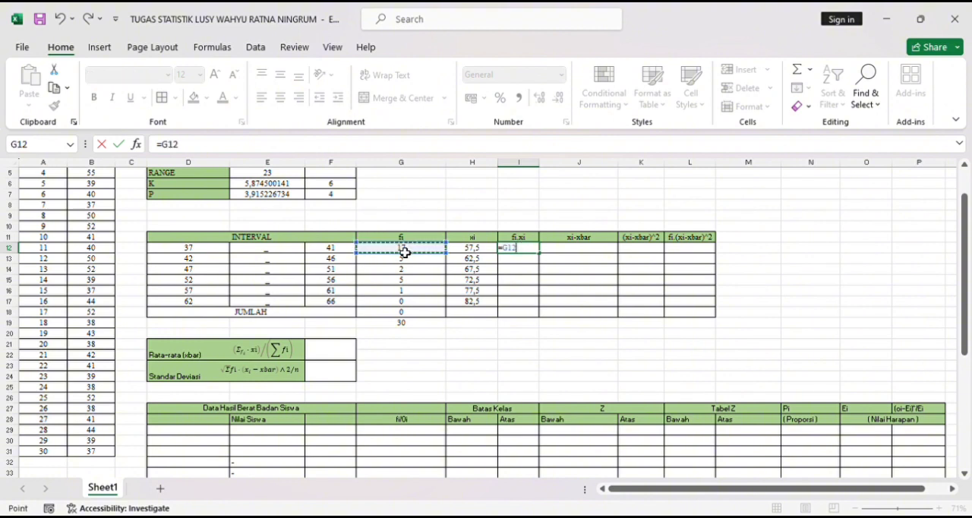
text(*)
click(469, 253)
key(Return)
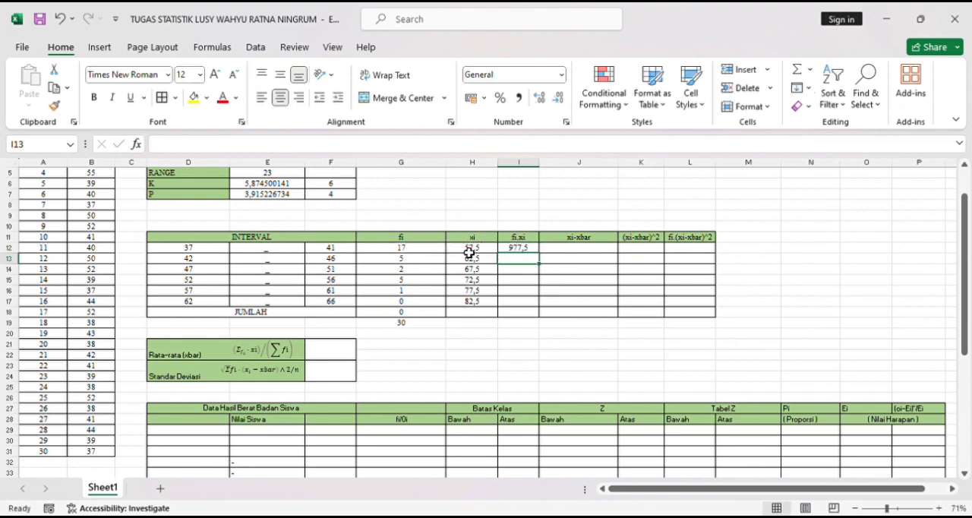
click(532, 249)
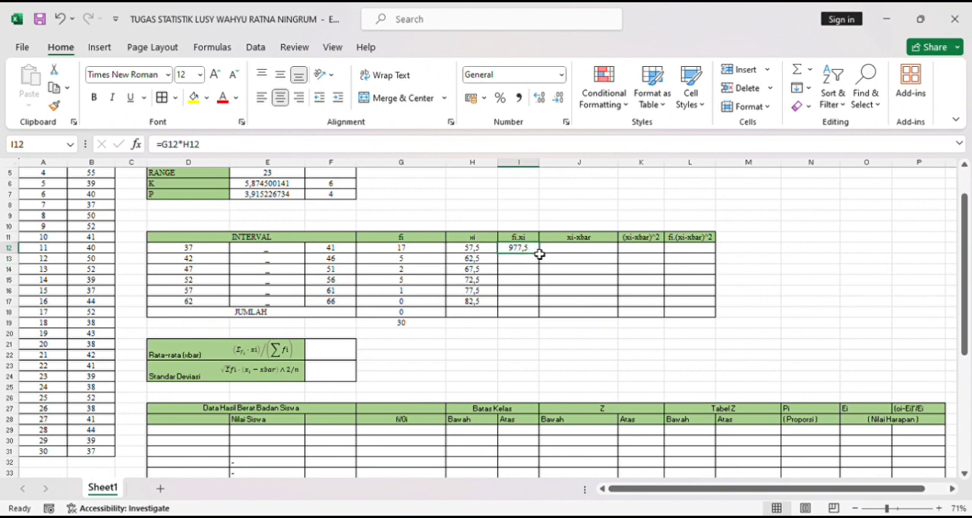
drag(544, 258, 544, 311)
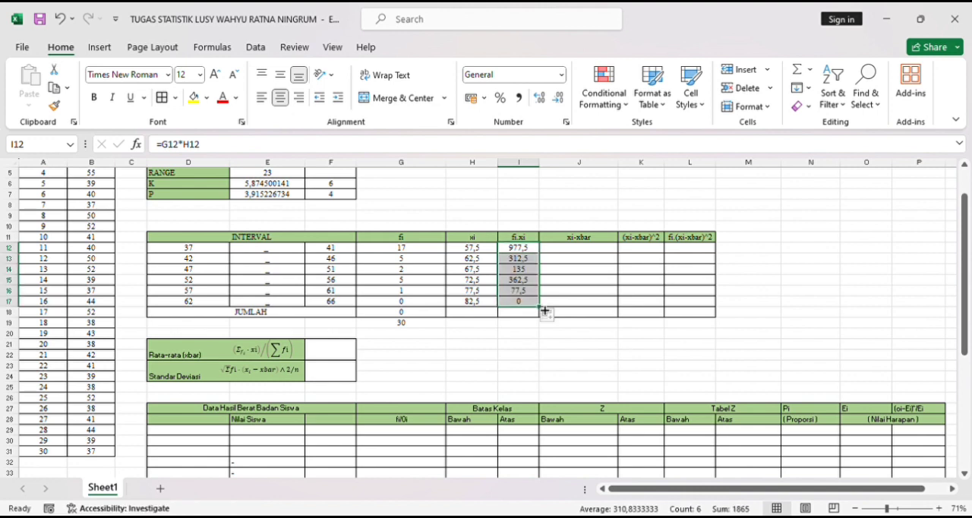
- Total the fi.xi column in cell I18 with the formula =SUM(I12:I17)
click(582, 250)
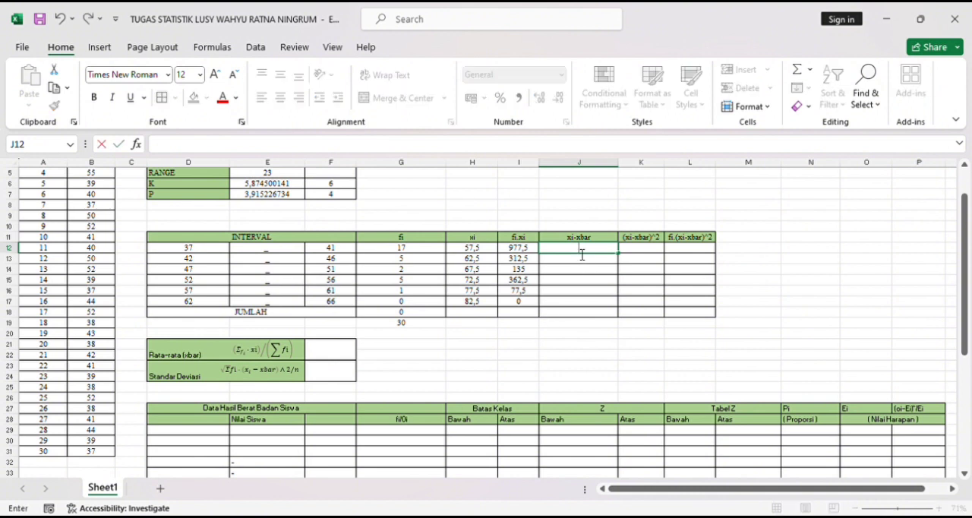
click(530, 318)
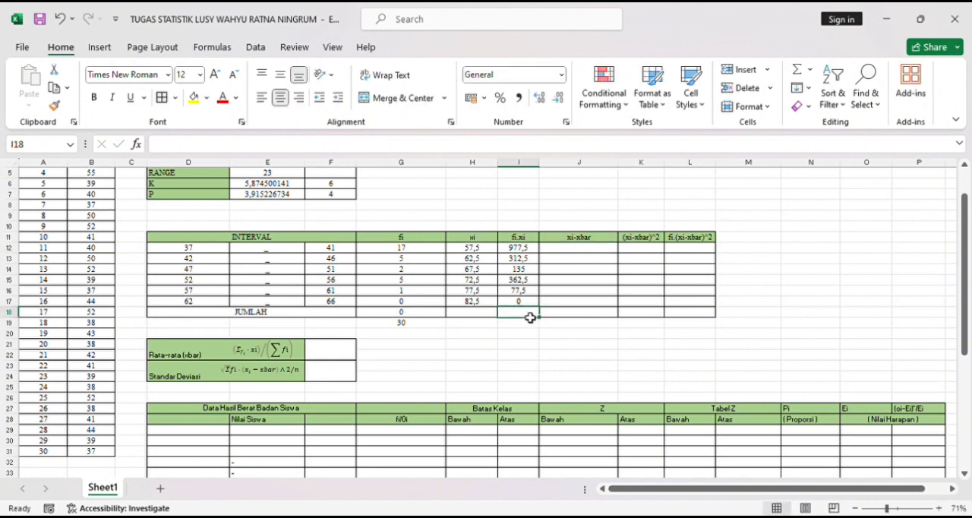
text(=)
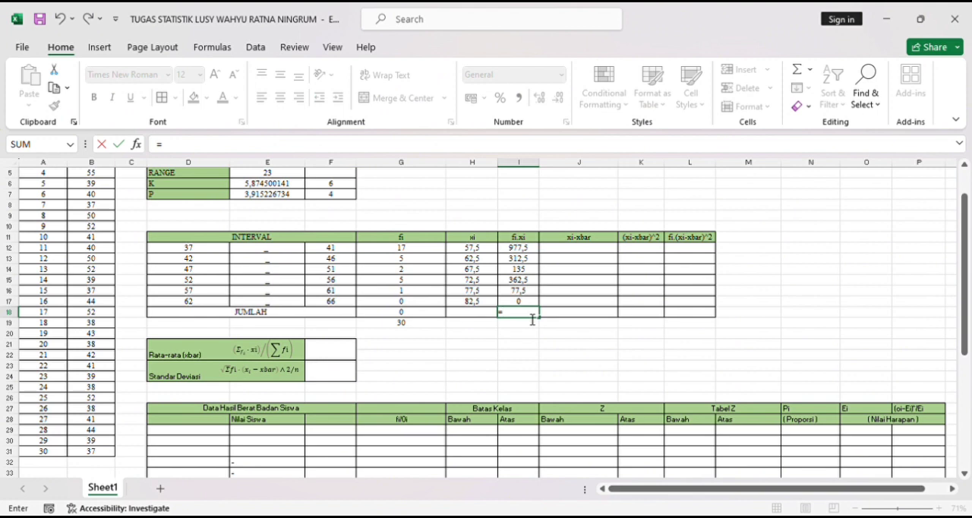
text(SUM()
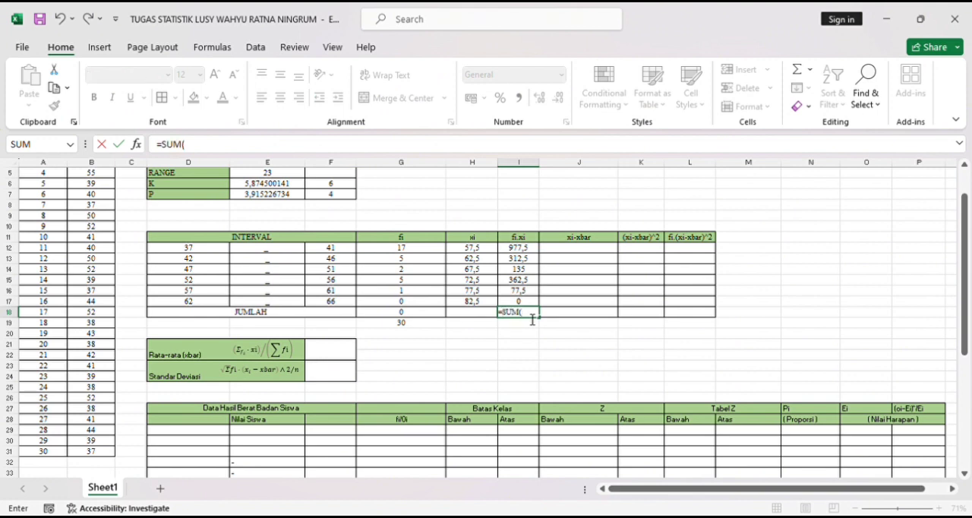
click(519, 248)
drag(523, 280, 527, 301)
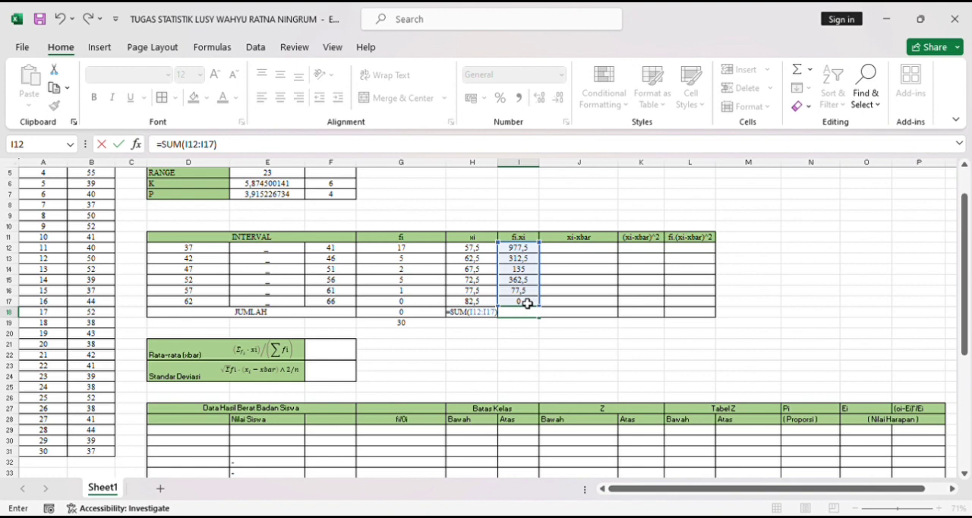
key(Return)
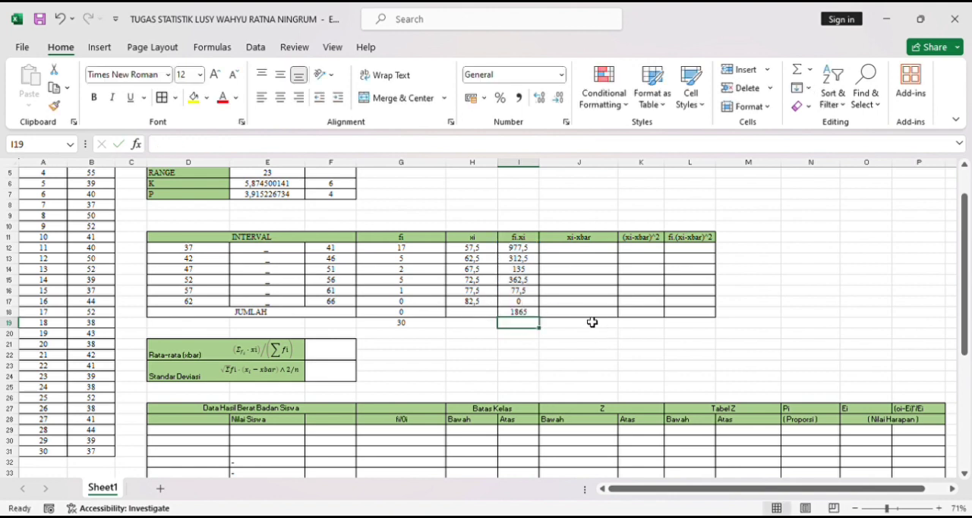
- Calculate the mean (xbar) in the Rata-rata cell F21 with the formula =I18/G19
click(469, 377)
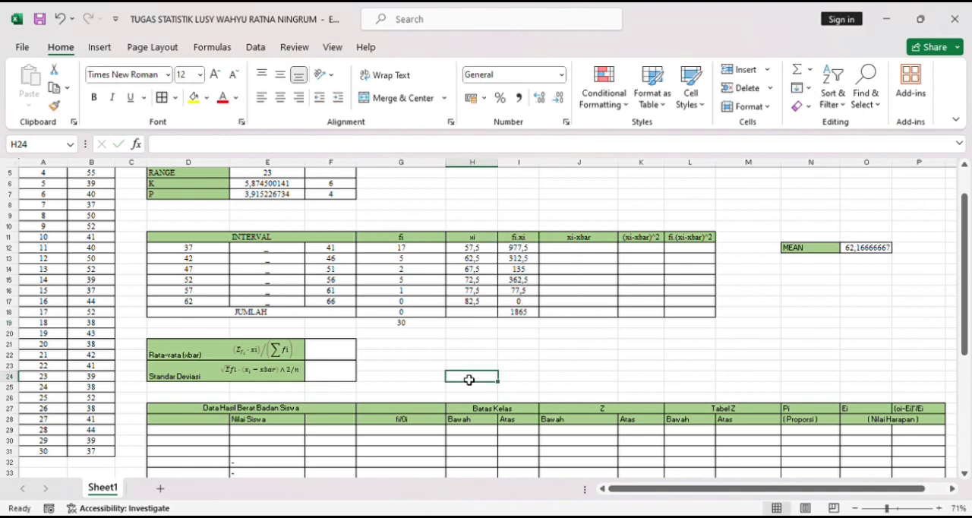
click(344, 359)
text(=)
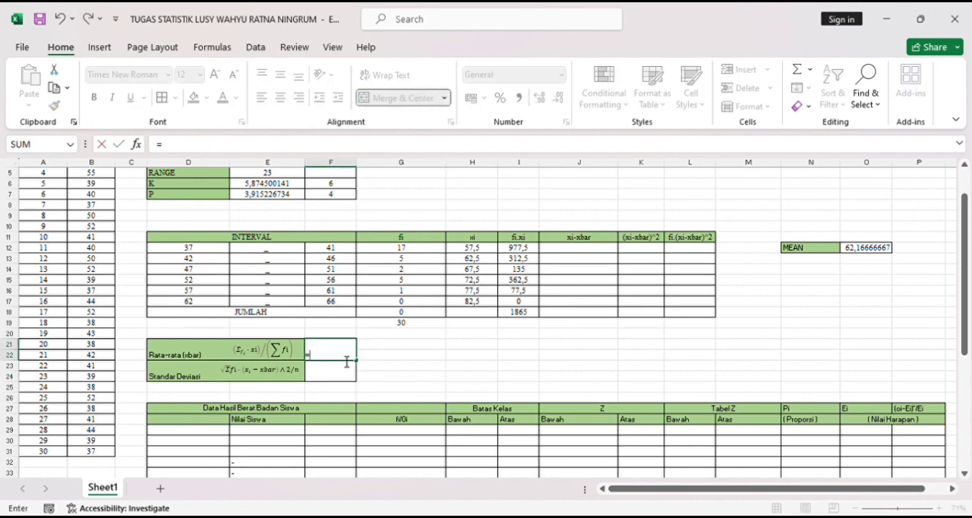
click(520, 315)
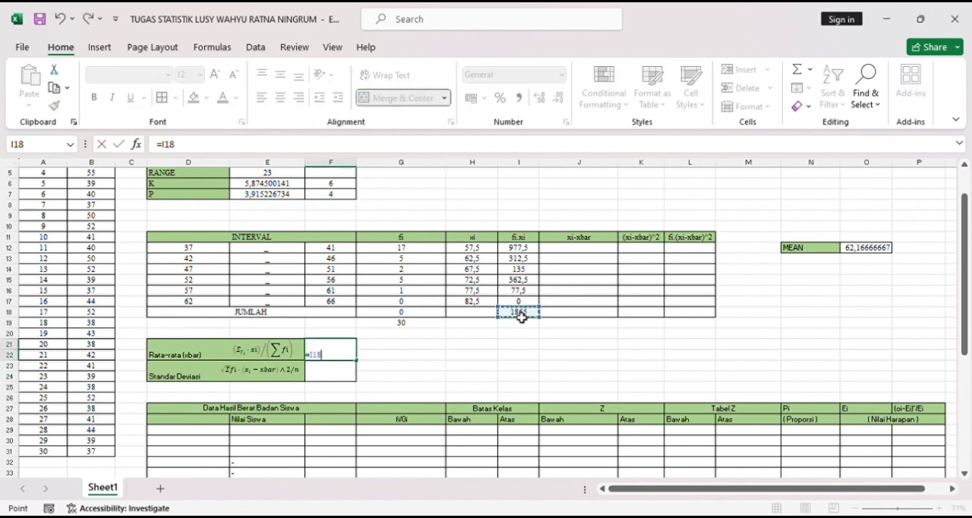
click(418, 325)
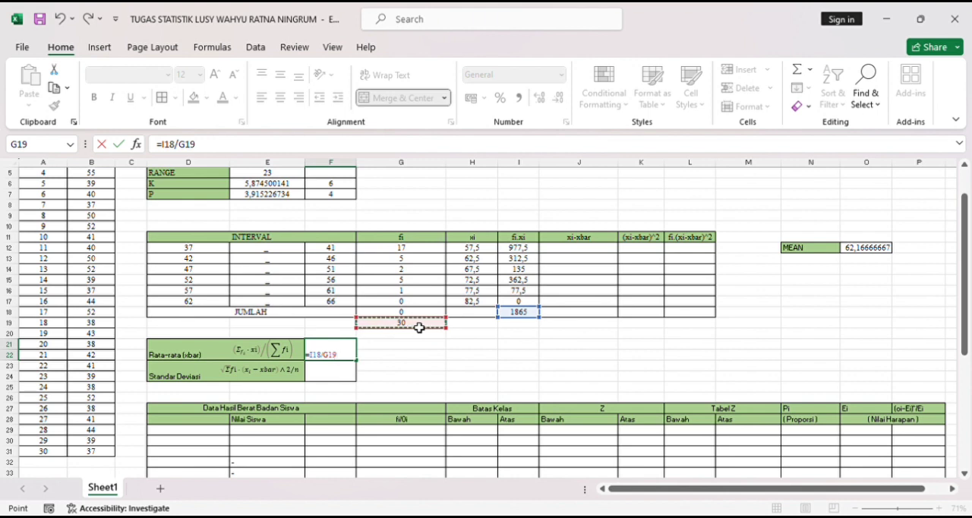
key(Return)
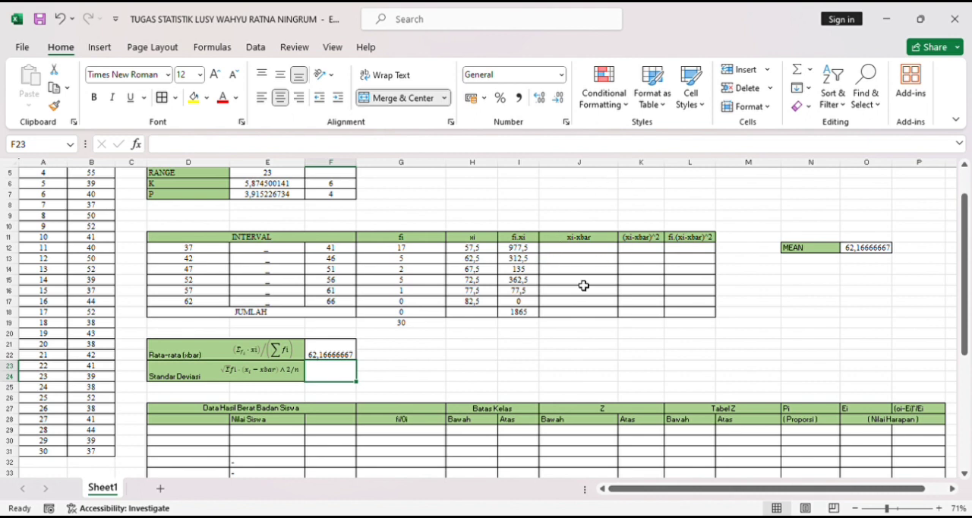
- Calculate xi-xbar for the first interval in cell J12 with the formula =H12-F21
click(585, 252)
text(=)
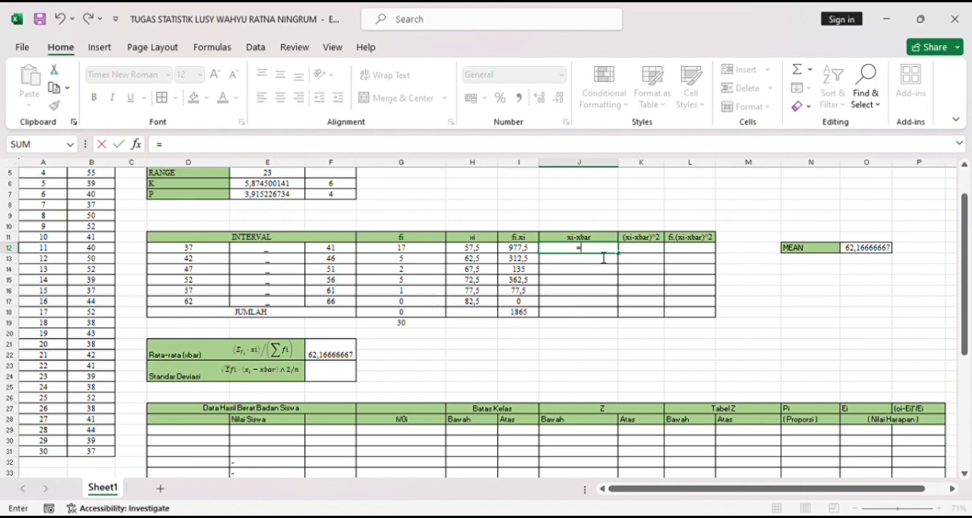
click(526, 251)
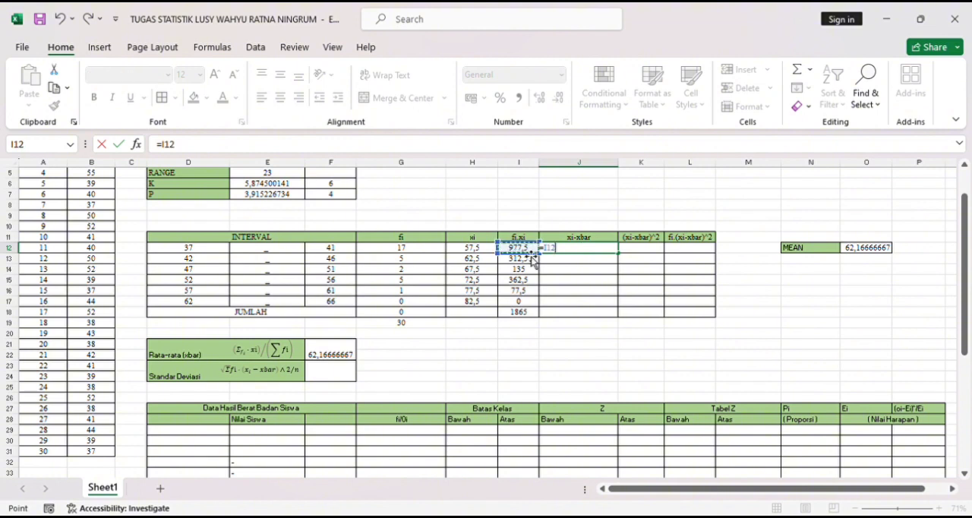
key(BackSpace)
key(BackSpace)
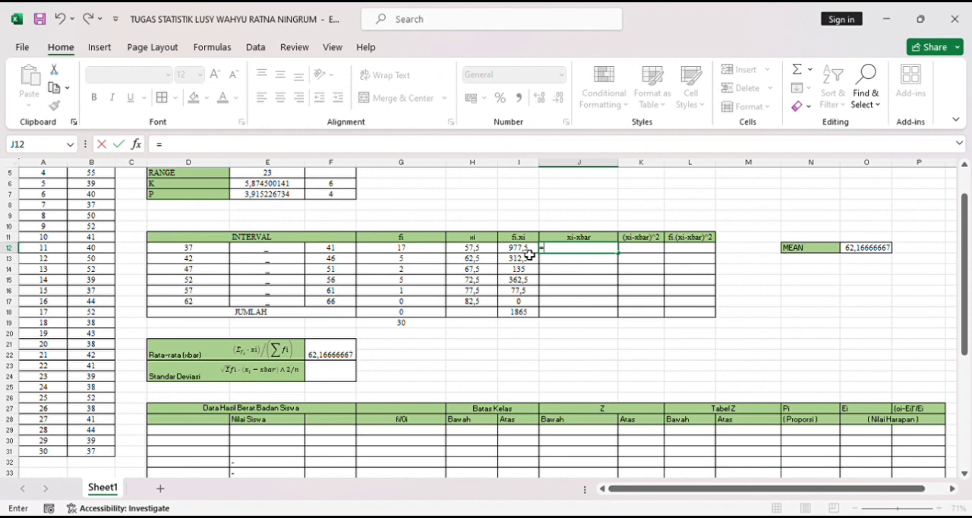
click(473, 250)
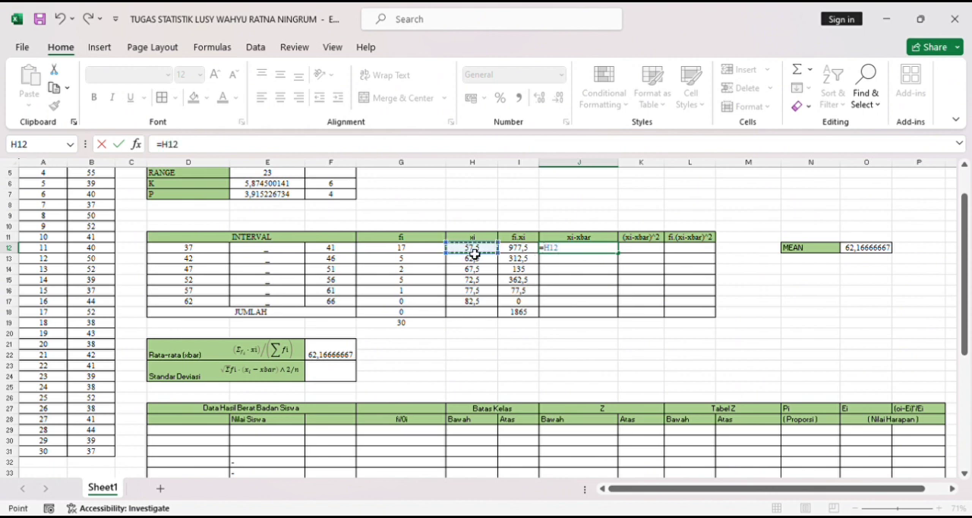
text(-)
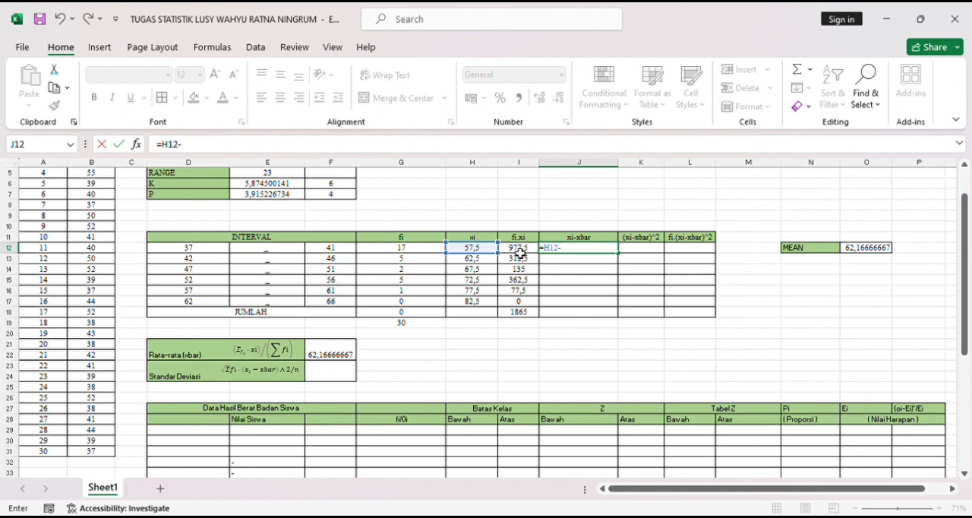
click(334, 361)
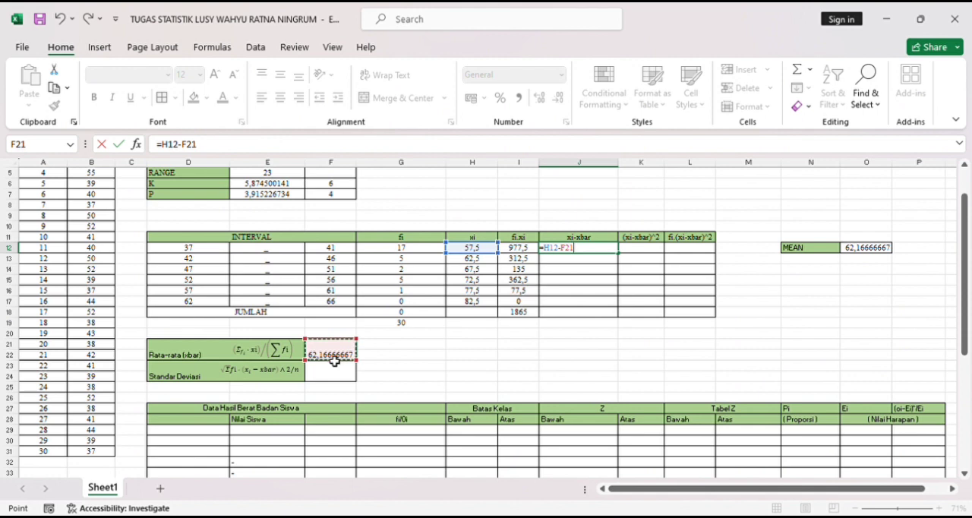
key(Return)
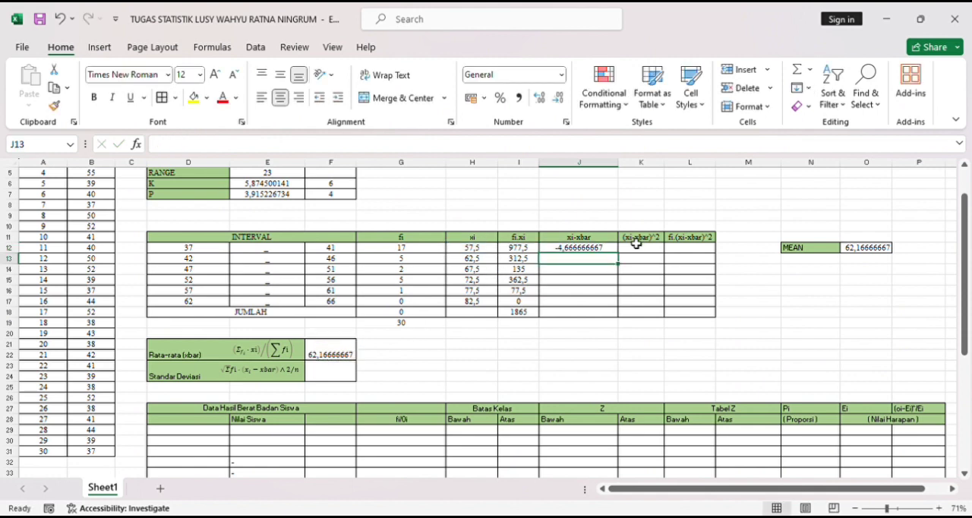
- Calculate xi-xbar for the second and third intervals with =H13-F21 in J13 and =H14-F21 in J14
text(=)
click(483, 261)
text(-)
click(343, 354)
key(Return)
text(=)
click(478, 271)
text(-)
click(322, 360)
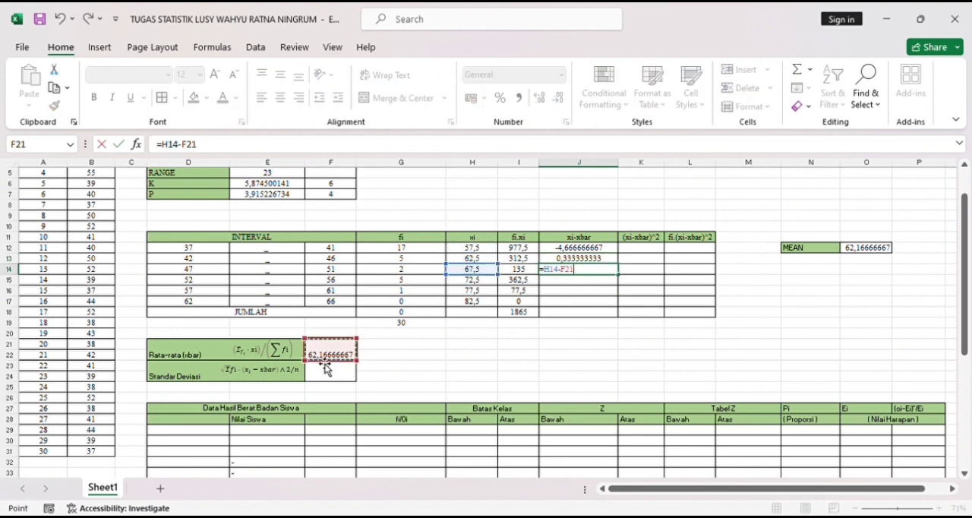
key(Return)
- Complete the xi-xbar column in J15 to J17 with the formulas =H15-F21, =H16-F21 and =H17-F21
text(=)
click(489, 285)
text(-)
click(346, 355)
key(Return)
text(=)
click(480, 291)
text(-)
click(325, 357)
key(Return)
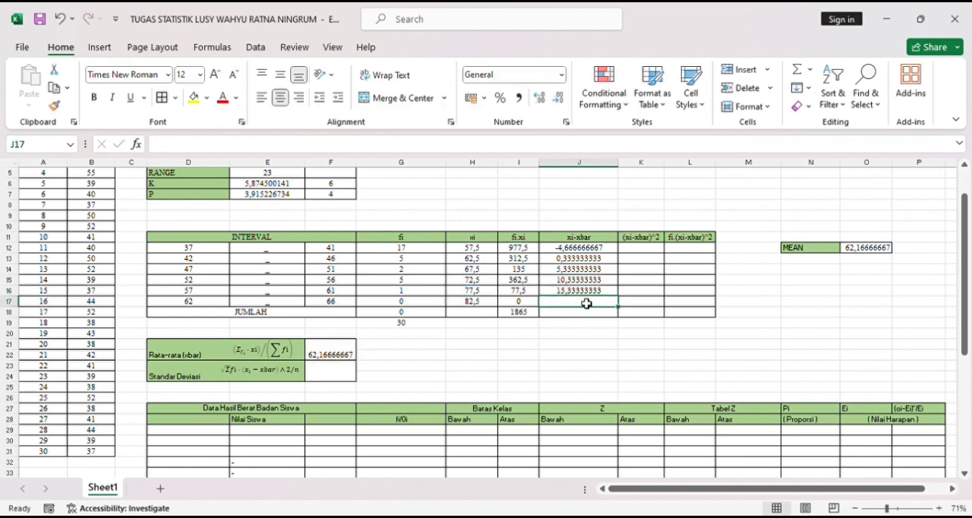
text(=)
click(477, 303)
text(-)
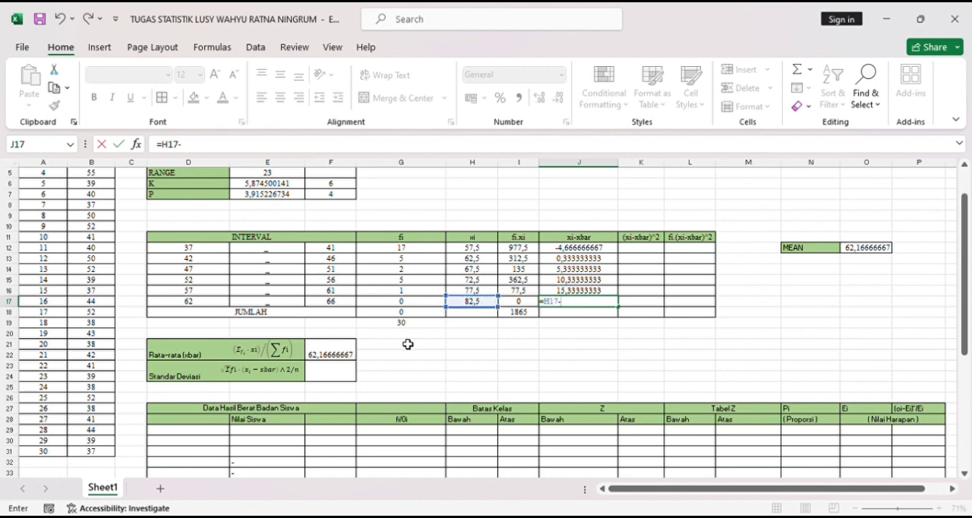
click(349, 356)
key(Return)
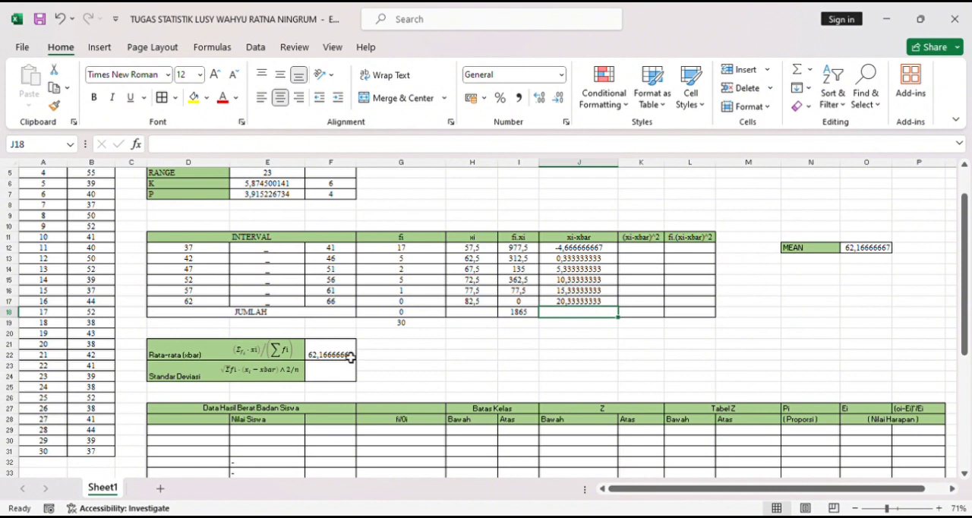
- Calculate (xi-xbar)^2 in cell K12 with the formula =J12^2 and fill it down to K17
click(656, 252)
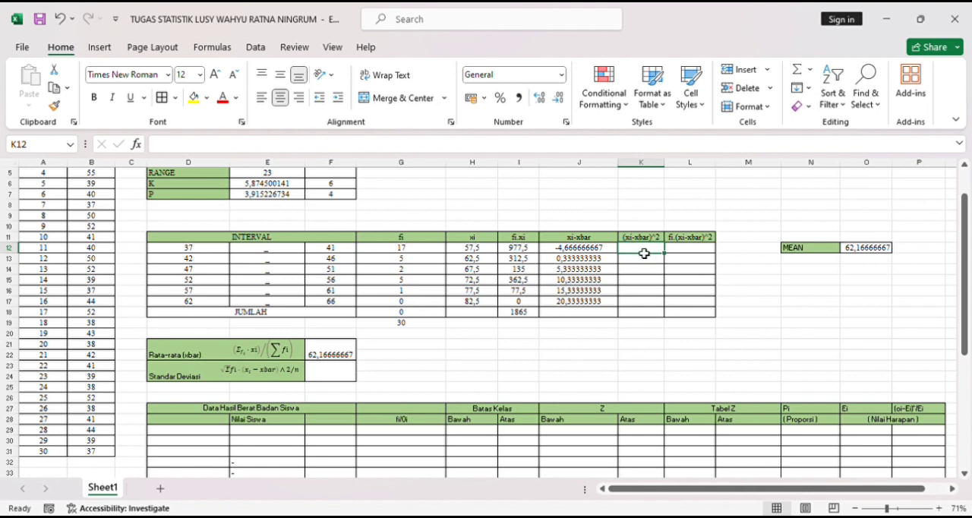
text(=)
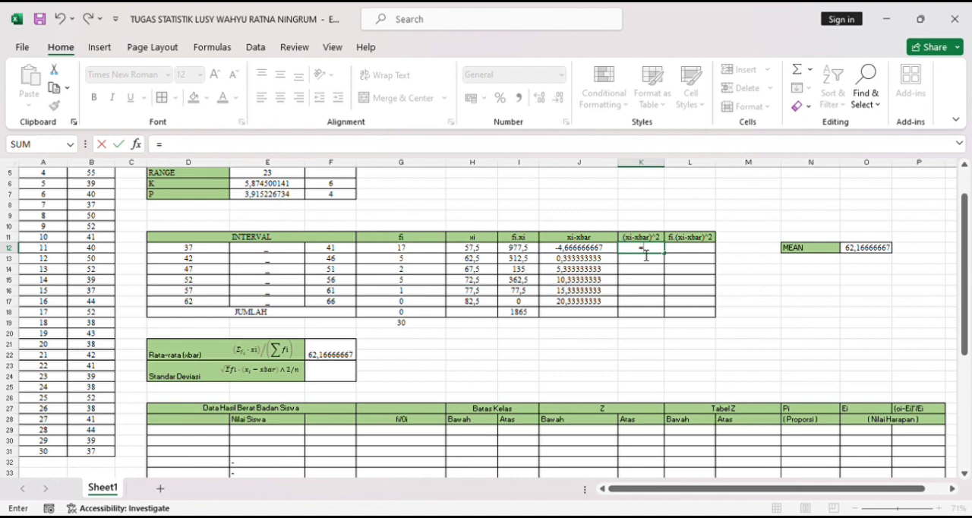
click(577, 252)
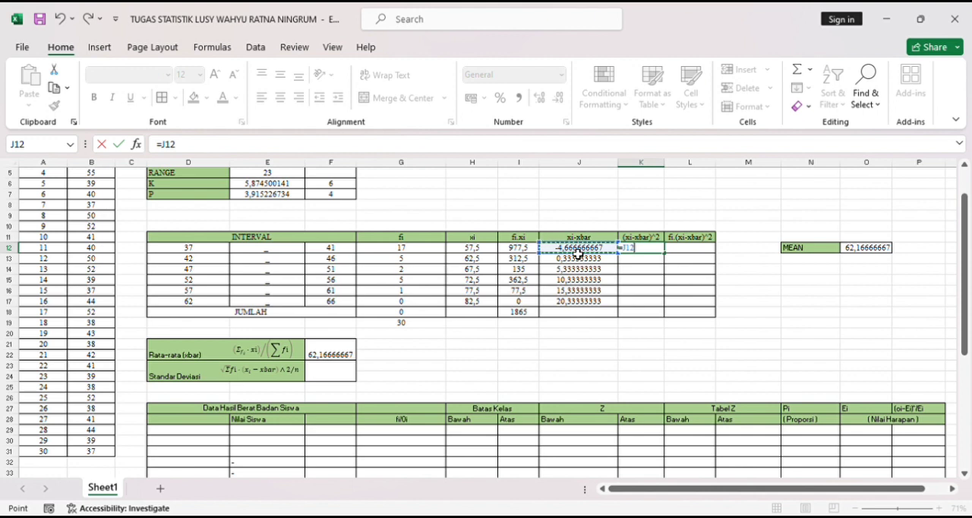
text(^2)
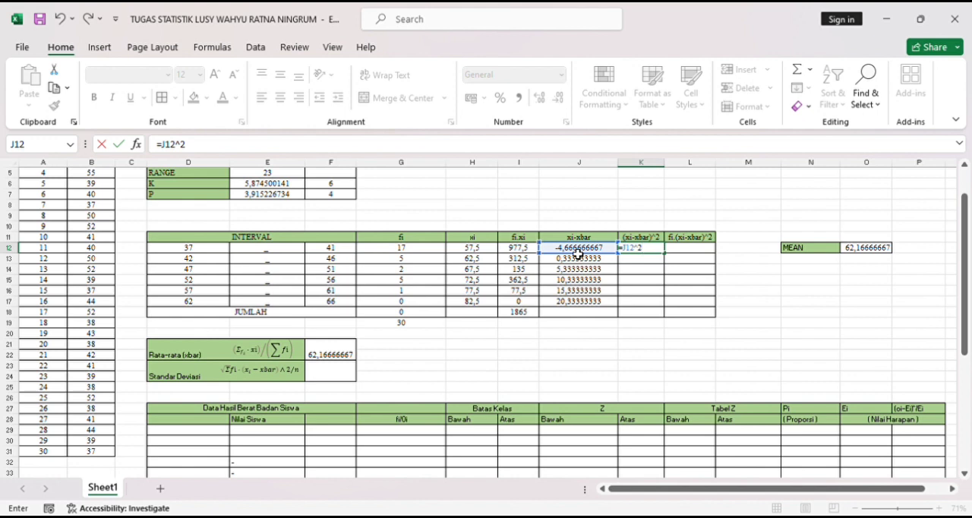
key(Return)
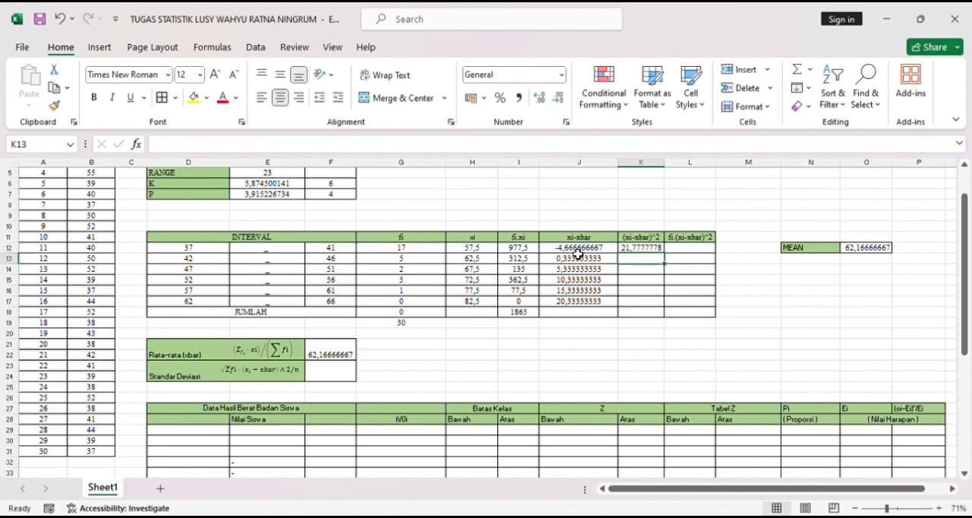
click(658, 249)
drag(669, 257, 672, 309)
- Calculate fi.(xi-xbar)^2 in cell L12 with the formula =G12*K12 and fill it down to L17
click(706, 240)
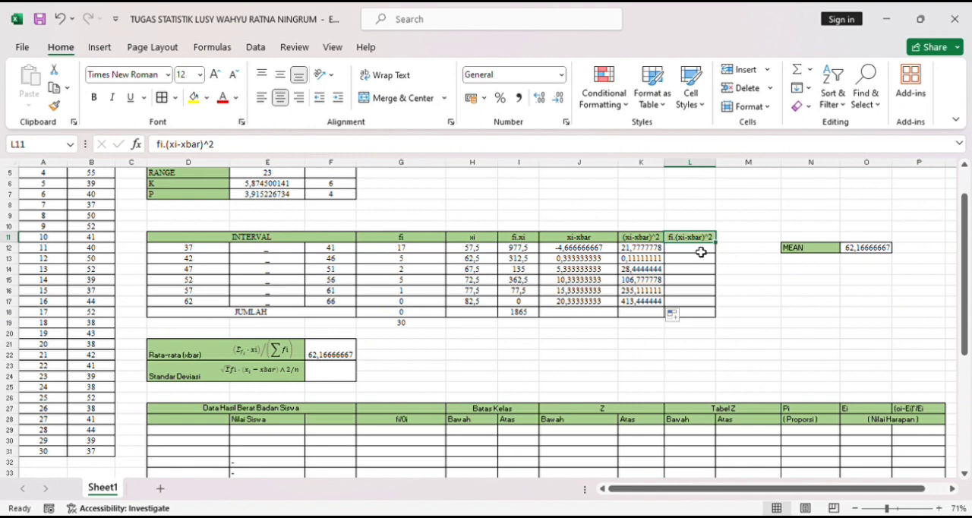
click(700, 252)
text(=)
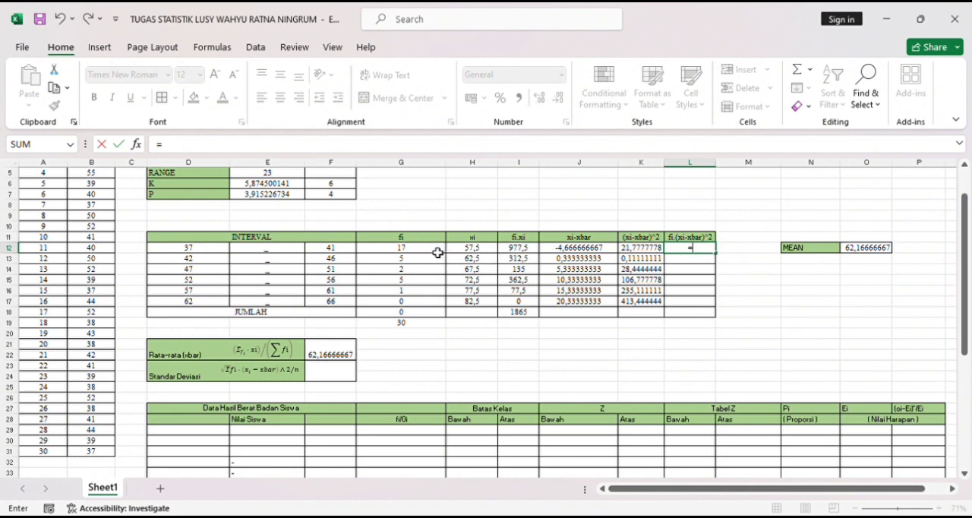
click(423, 252)
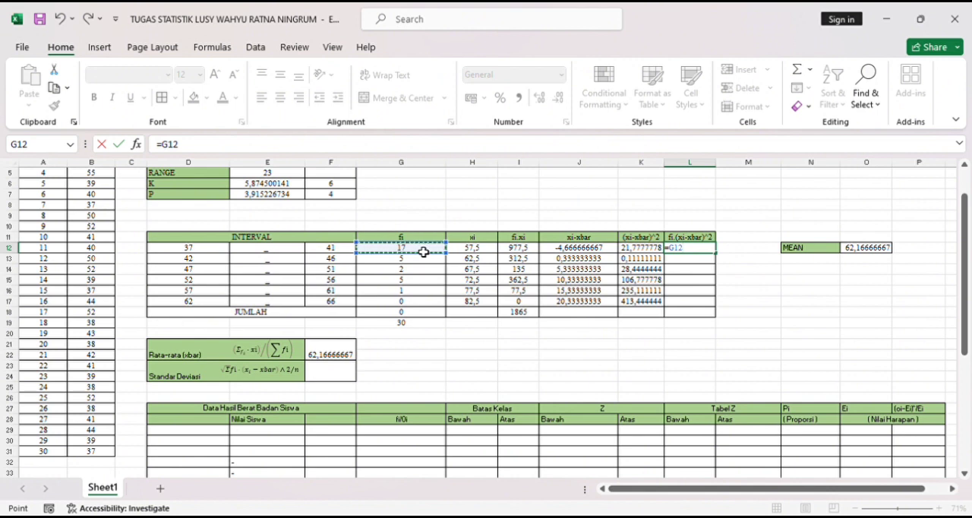
text(*)
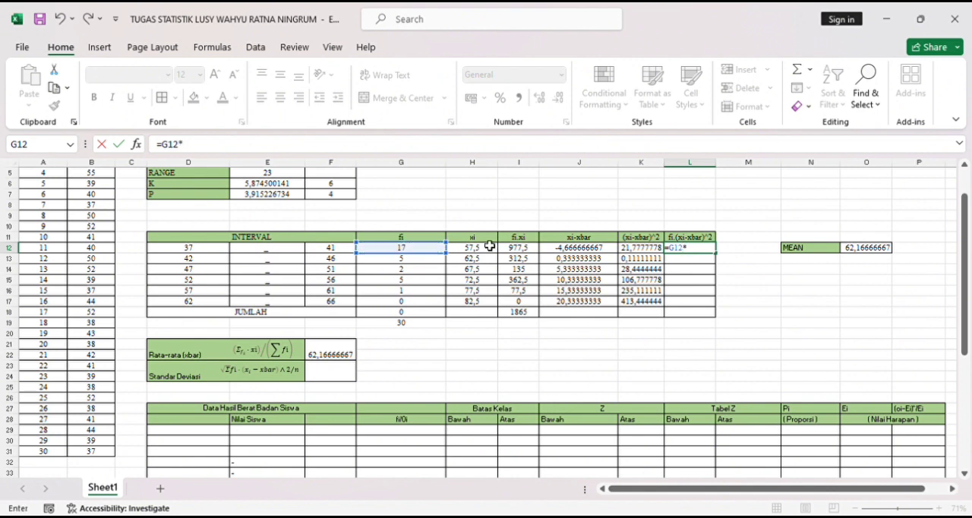
click(646, 252)
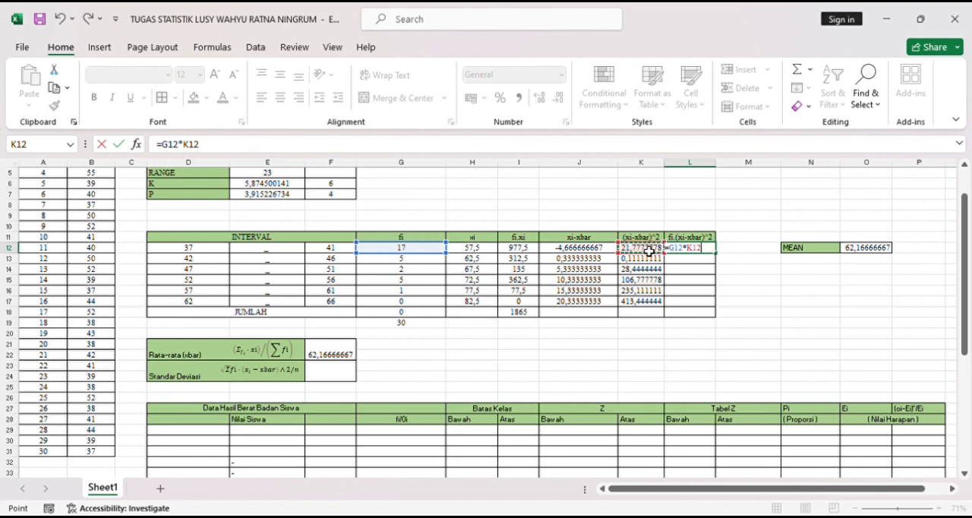
key(Return)
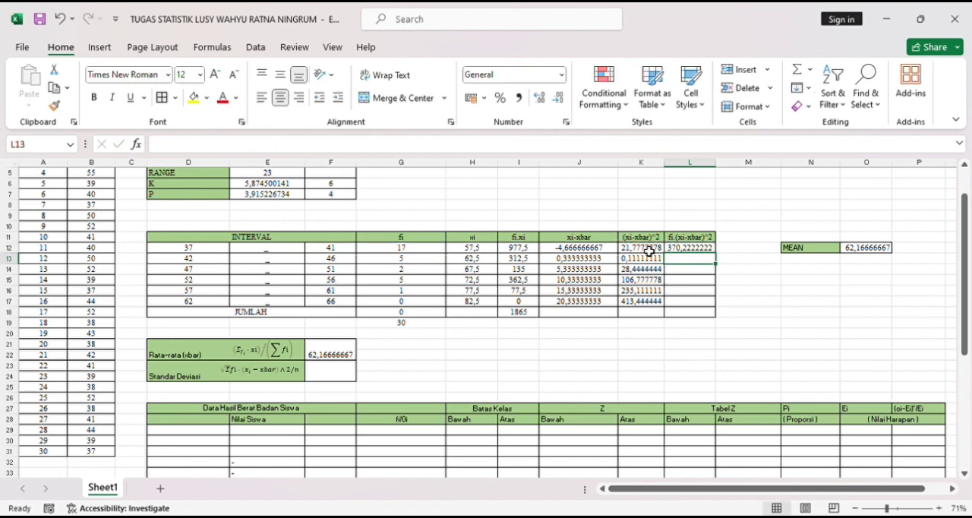
click(711, 250)
drag(720, 259, 723, 307)
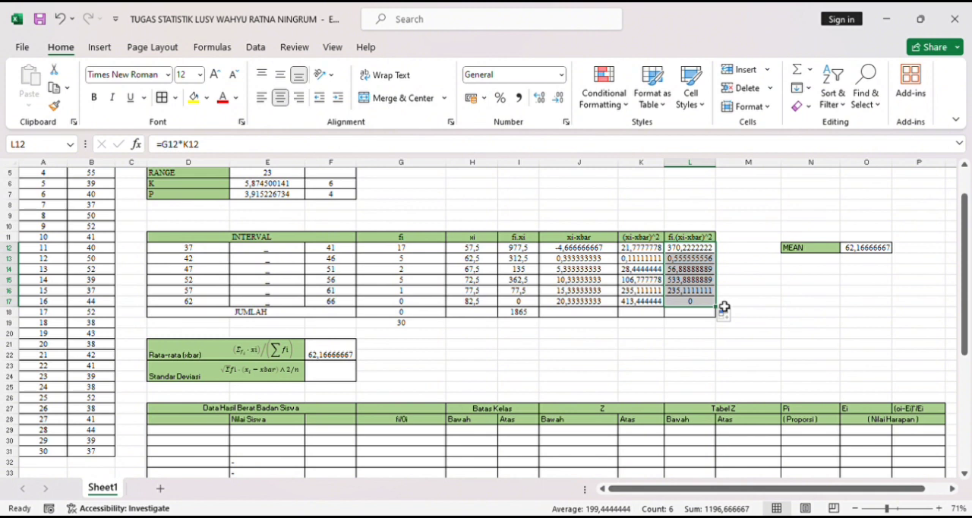
- Total the fi.(xi-xbar)^2 column in the JUMLAH row with the formula =SUM(L12:L17) in L18
click(702, 317)
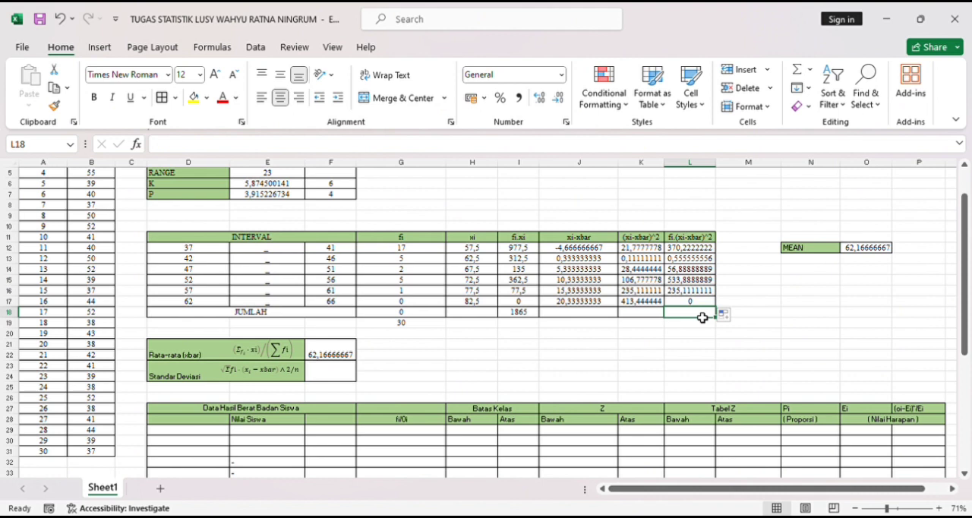
text(=SUM)
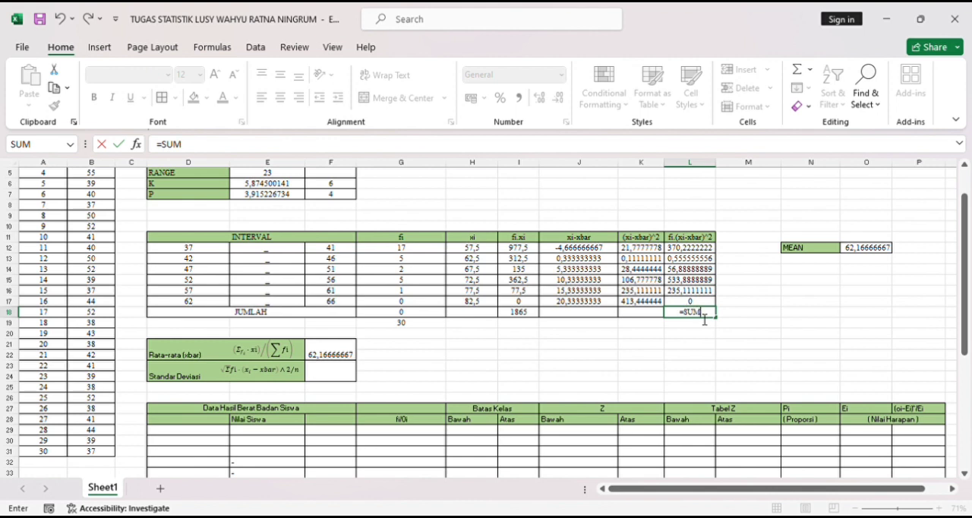
text(()
drag(678, 249, 705, 302)
text())
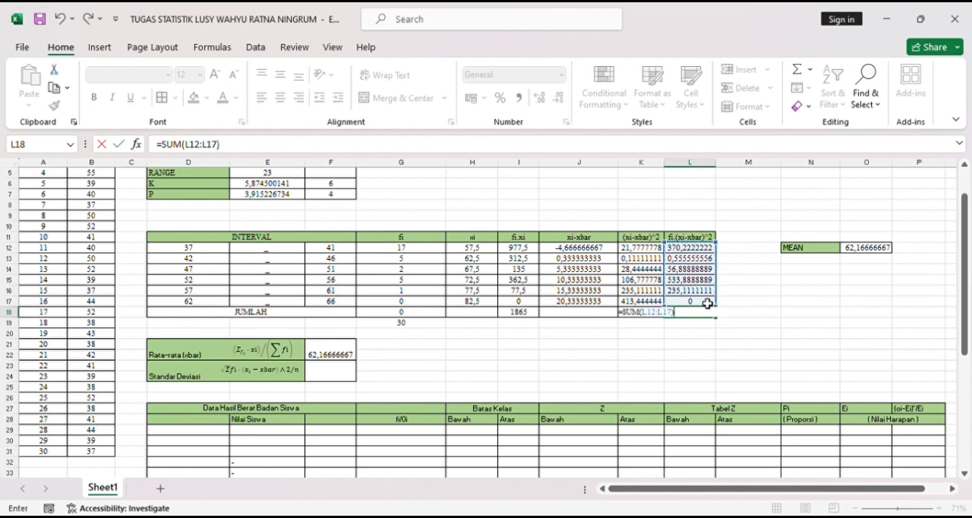
key(Return)
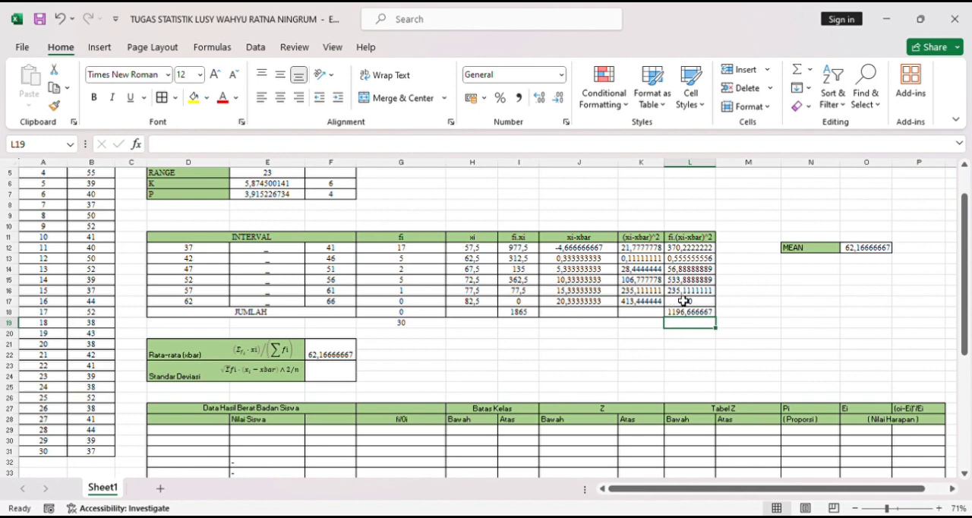
- Calculate the standard deviation in the Standar Deviasi cell F23 with the formula =(L18/G19)^0,5
double_click(351, 378)
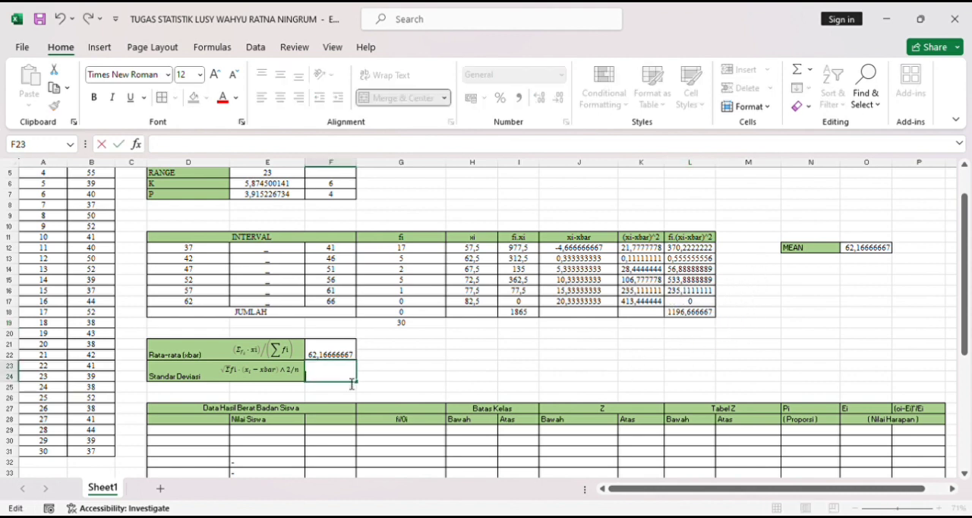
text(=)
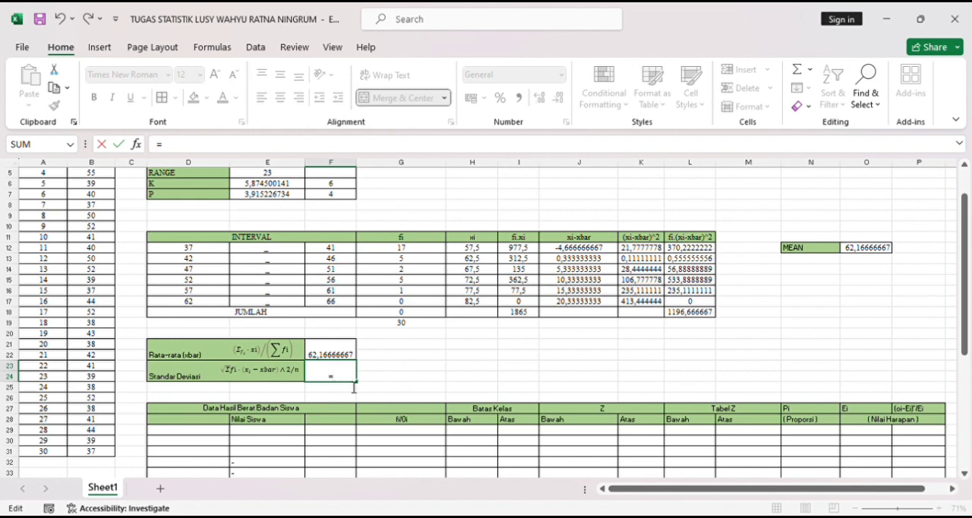
text(()
click(687, 315)
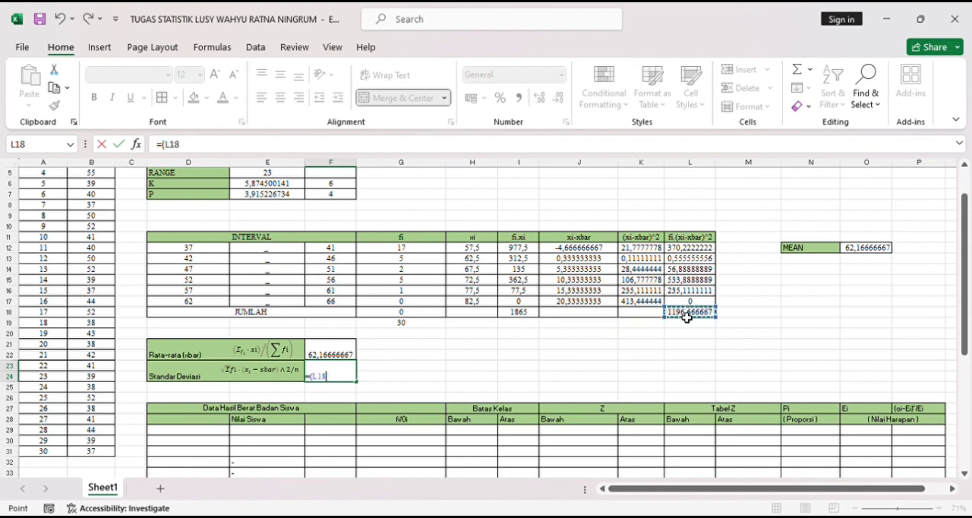
text(/)
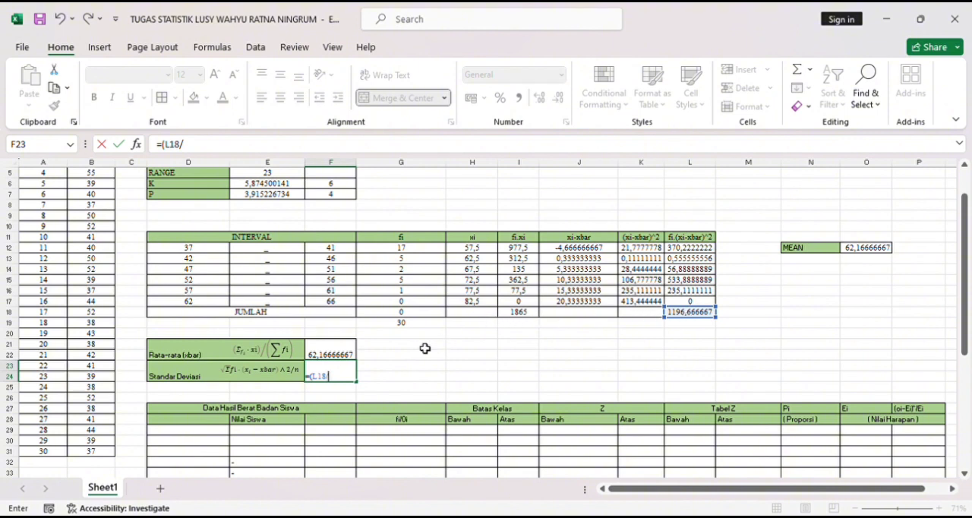
click(409, 326)
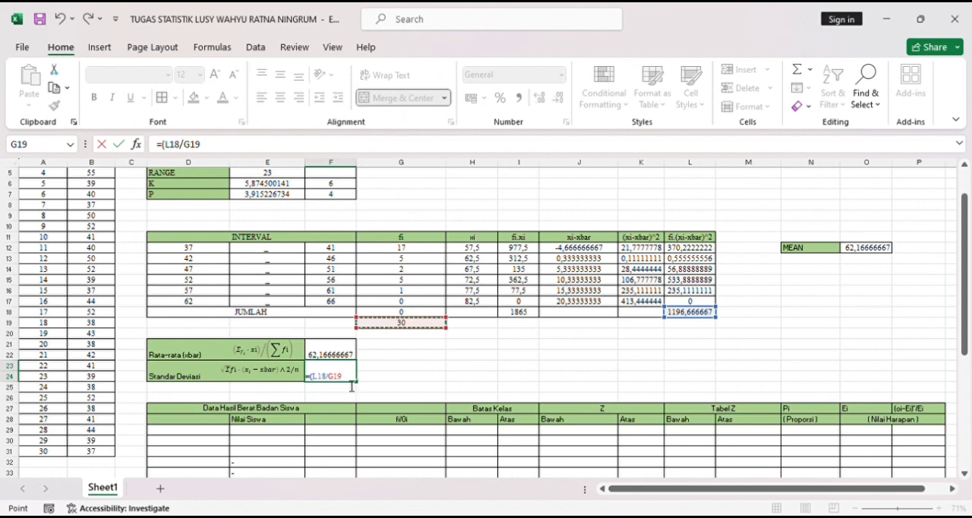
text())
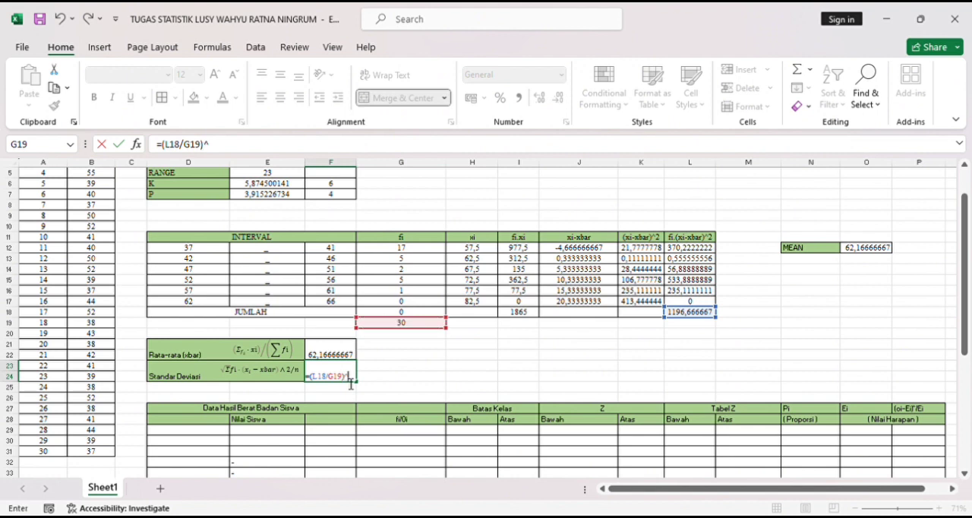
text(^0,5)
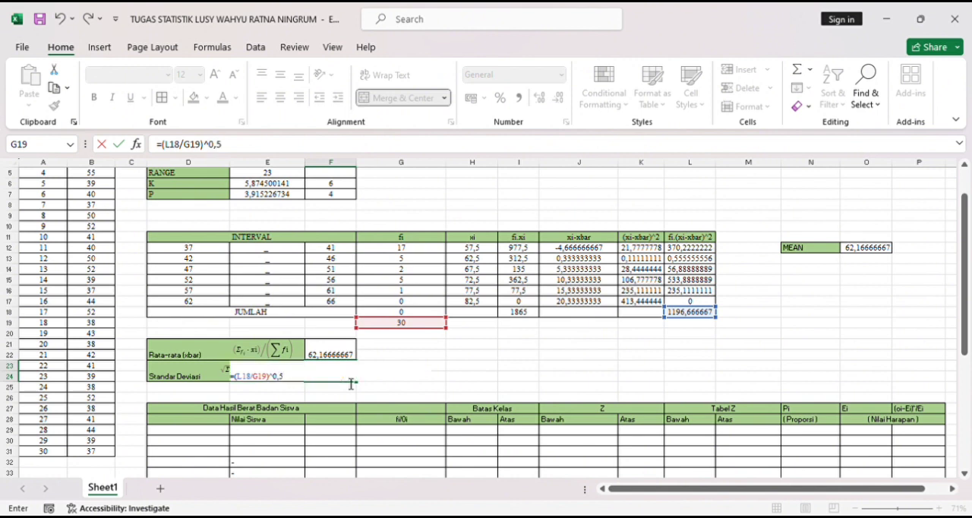
key(Return)
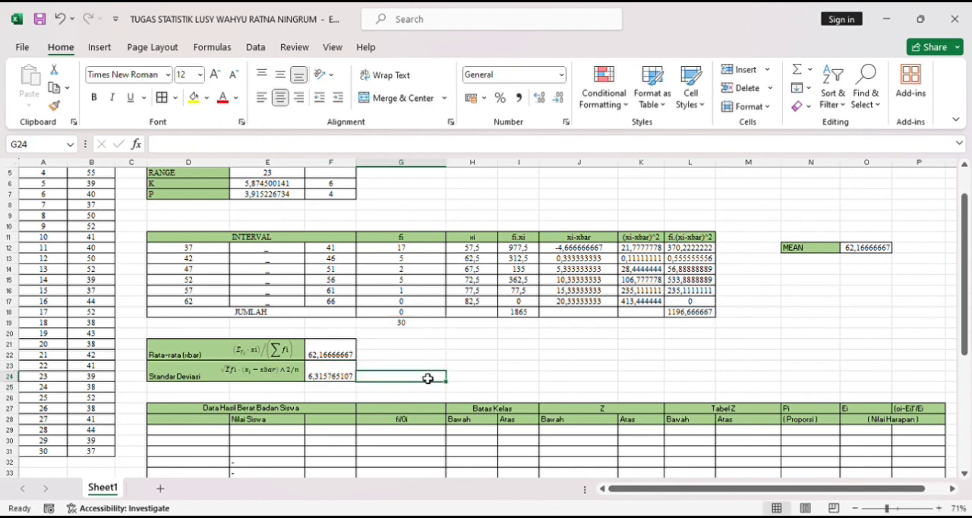
scroll(428, 378, down, 2)
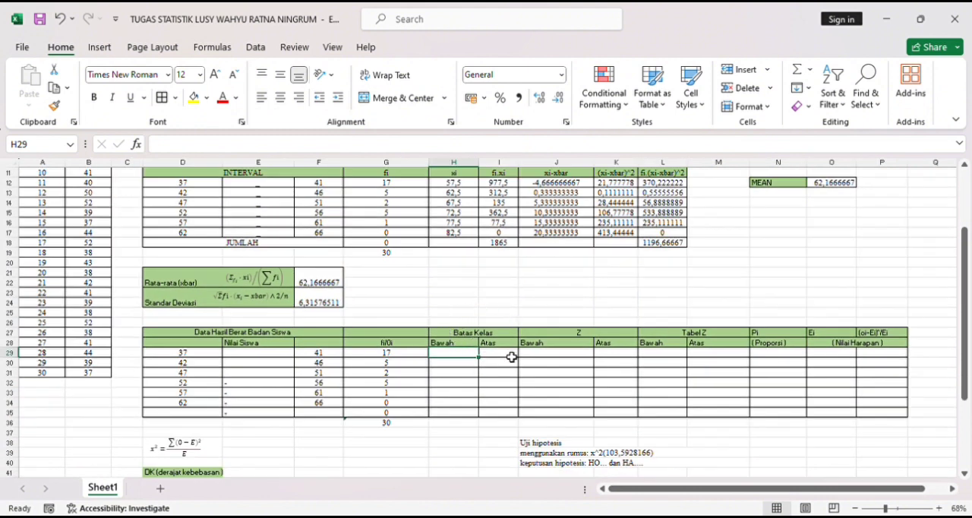
text(=)
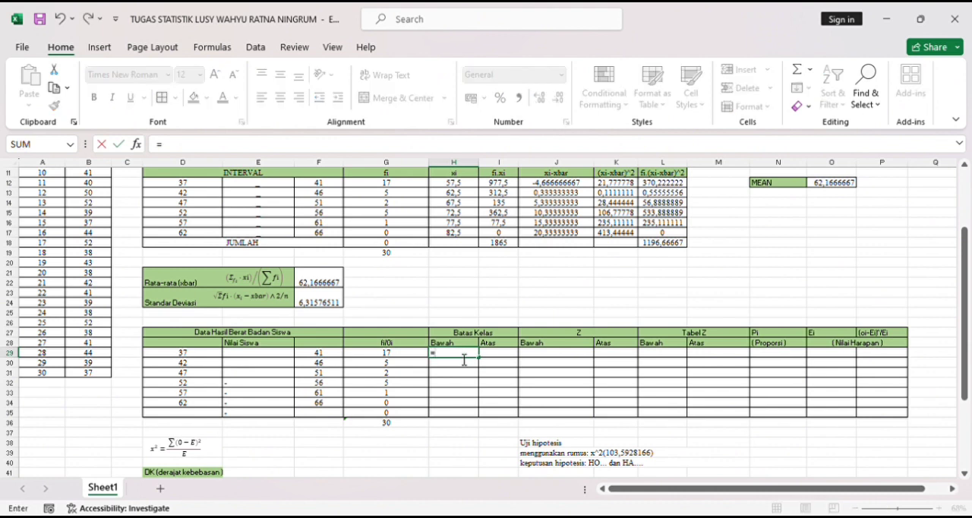
click(400, 357)
text(-)
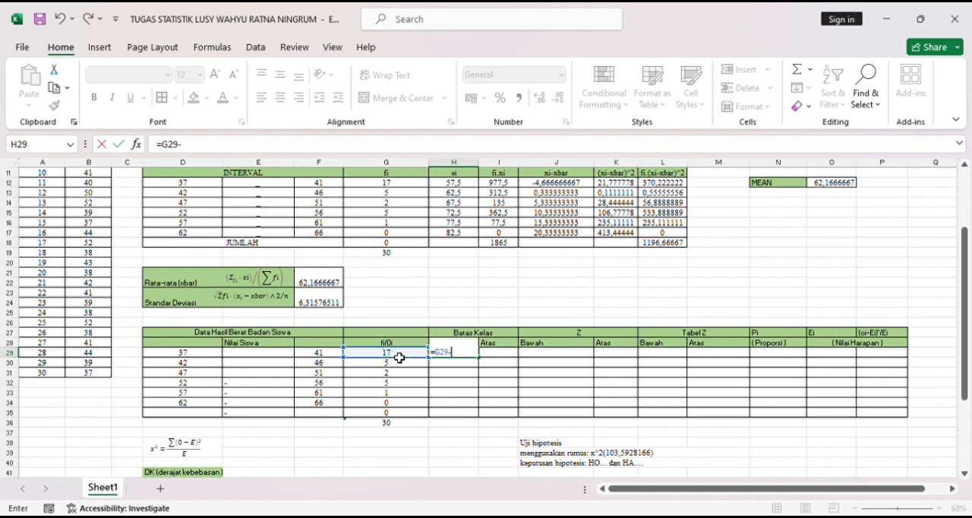
text(0)
key(BackSpace)
key(BackSpace)
key(BackSpace)
key(BackSpace)
key(BackSpace)
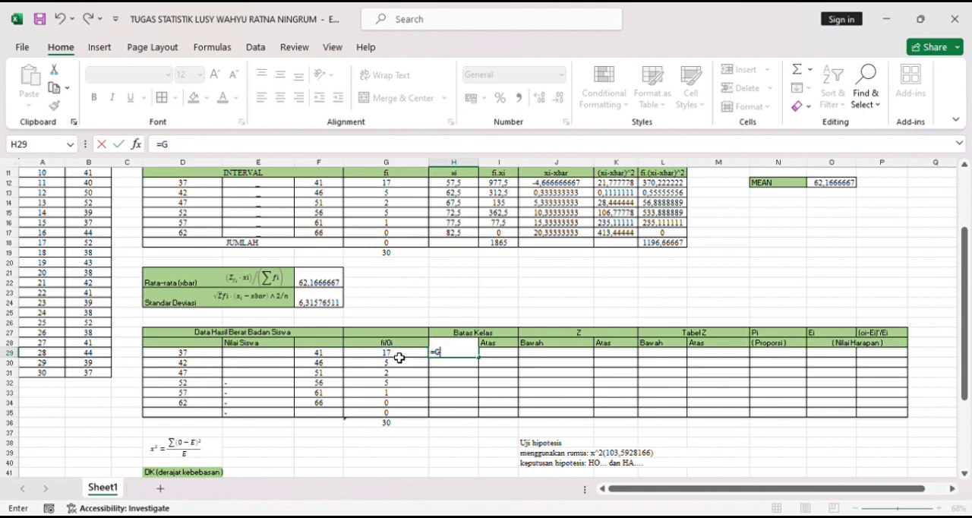
key(BackSpace)
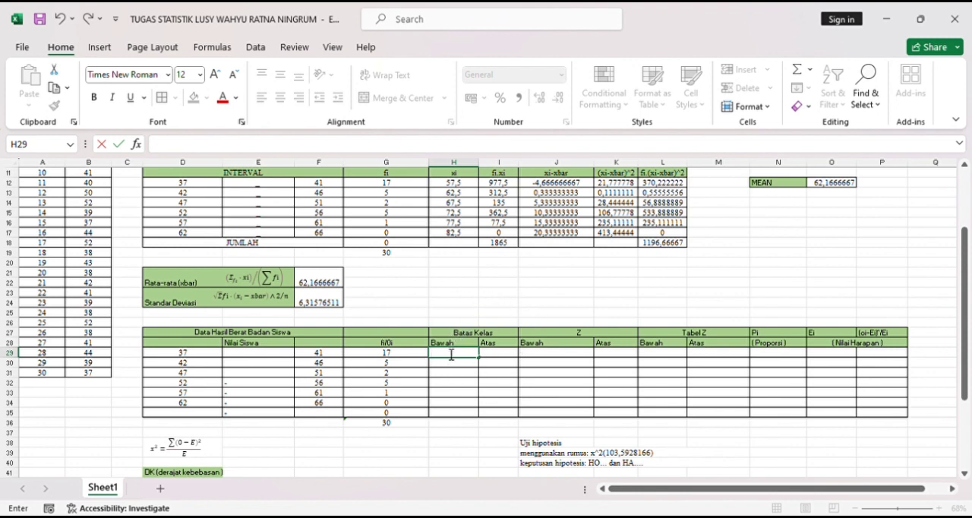
- Calculate the lower class limit (Batas Kelas Bawah) in H29 with =D29-0,5 and fill it down to H34
text(=)
click(177, 353)
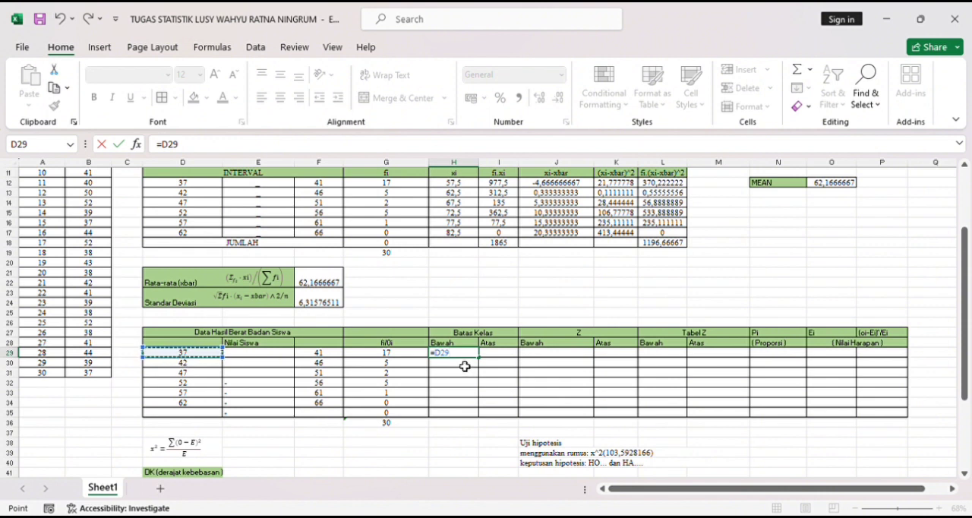
text(-)
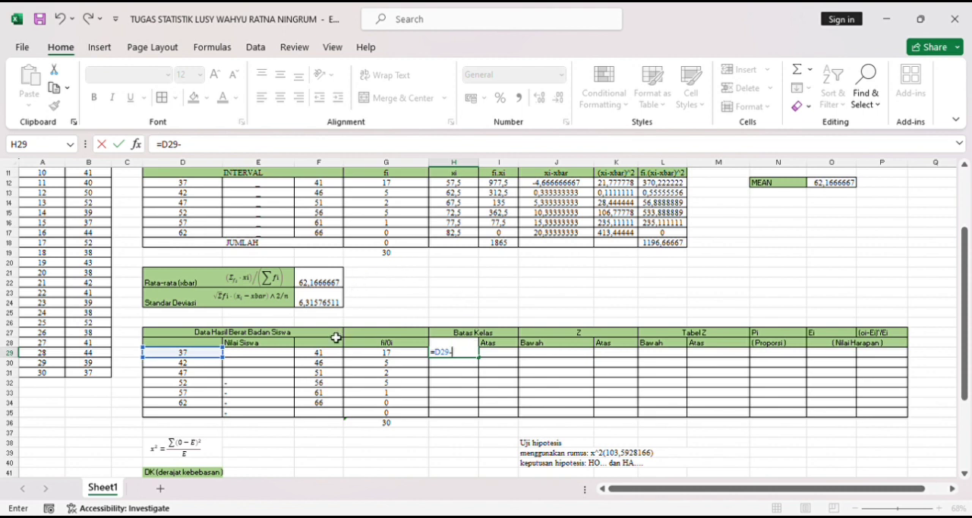
text(0,5)
key(Return)
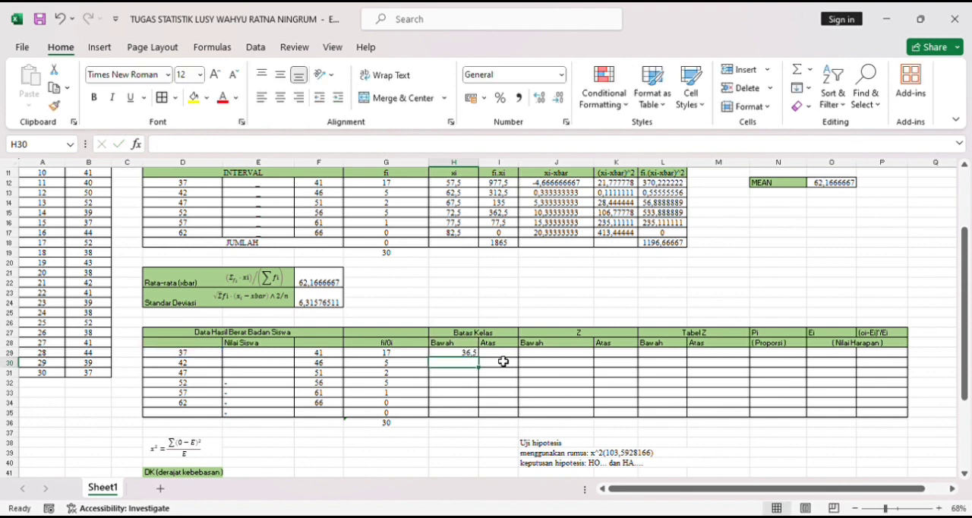
key(Up)
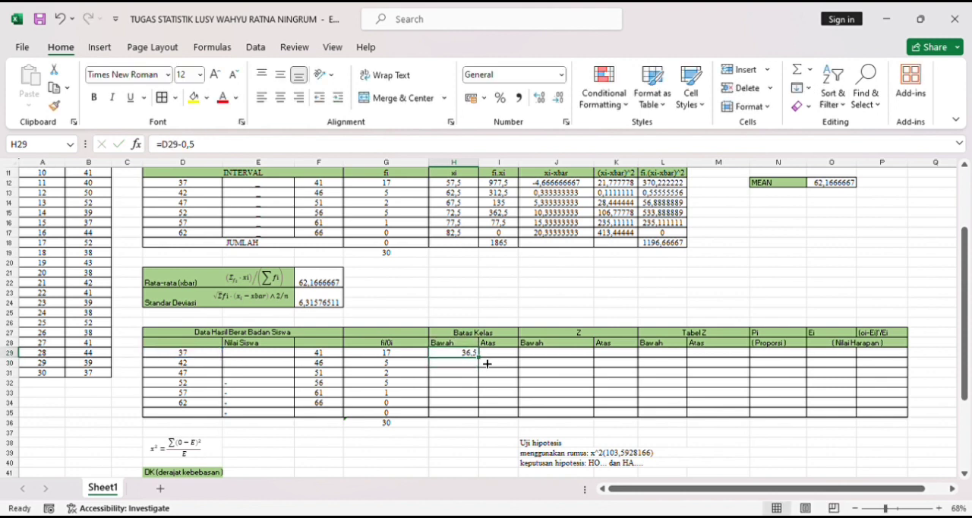
drag(482, 362, 485, 411)
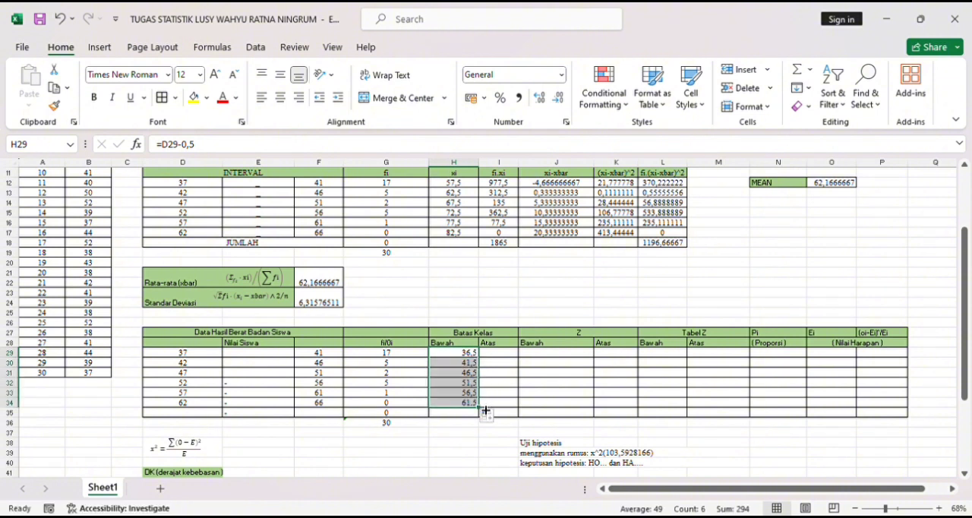
- Calculate the upper class limit (Batas Kelas Atas) in I29 with =F29+0,5 and fill it down to I34
click(500, 355)
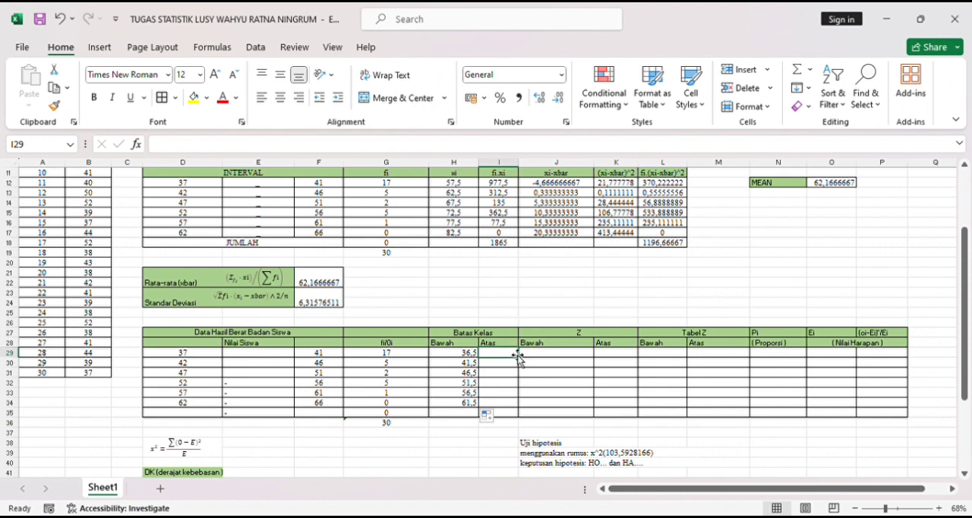
text(=)
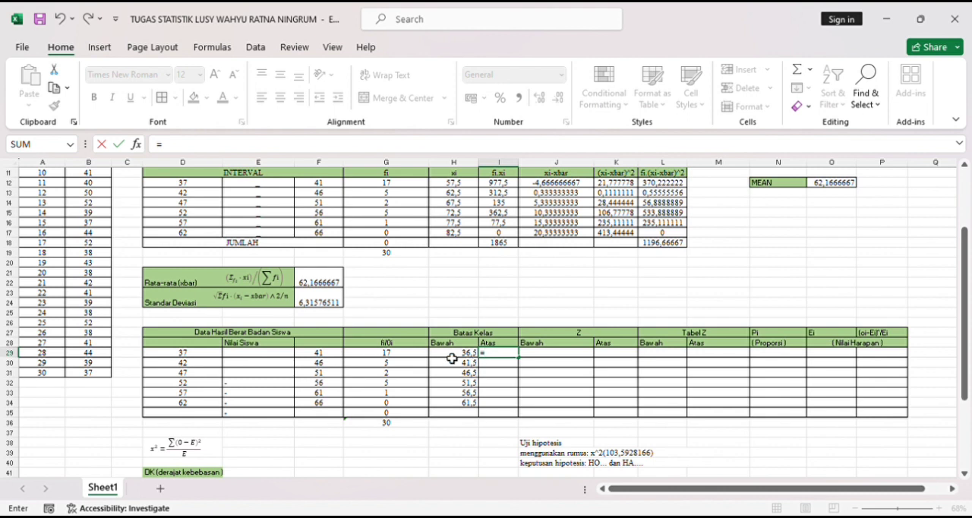
click(319, 359)
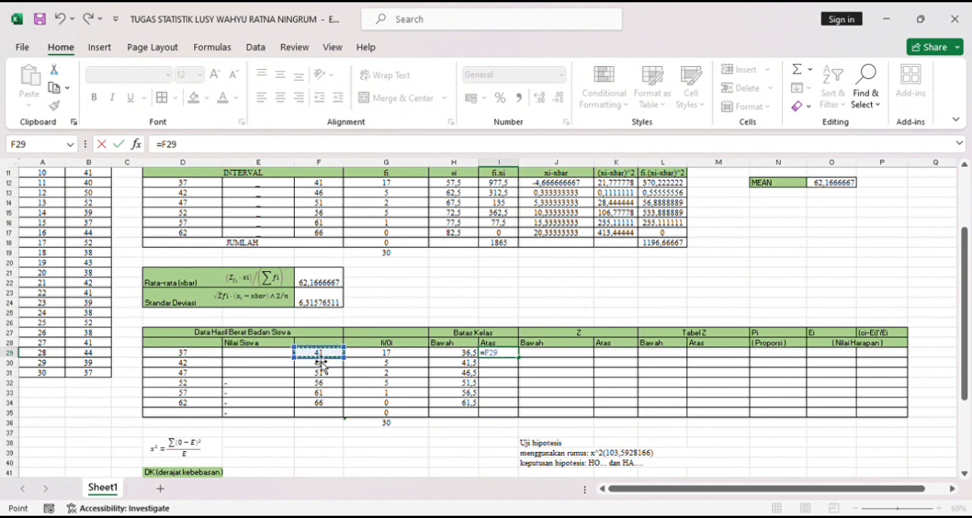
text(=F29)
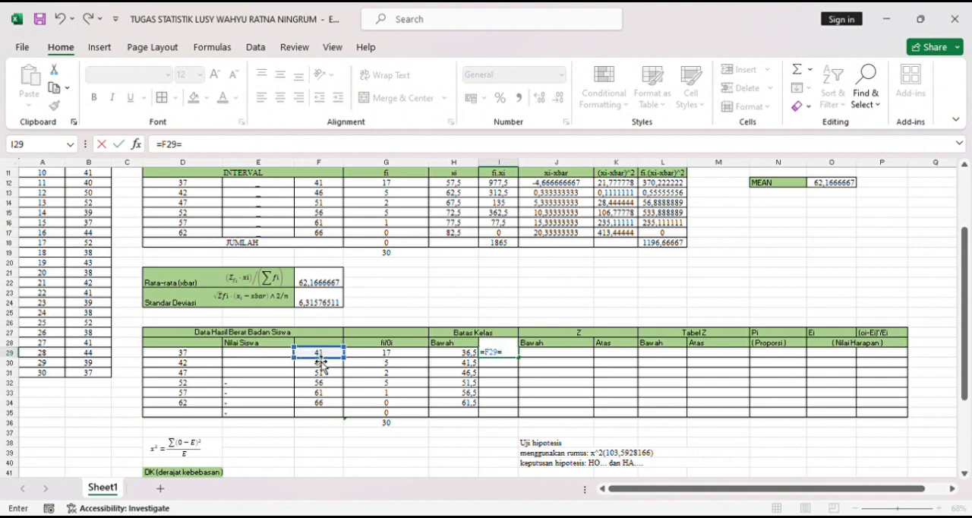
text(+0,5)
key(Return)
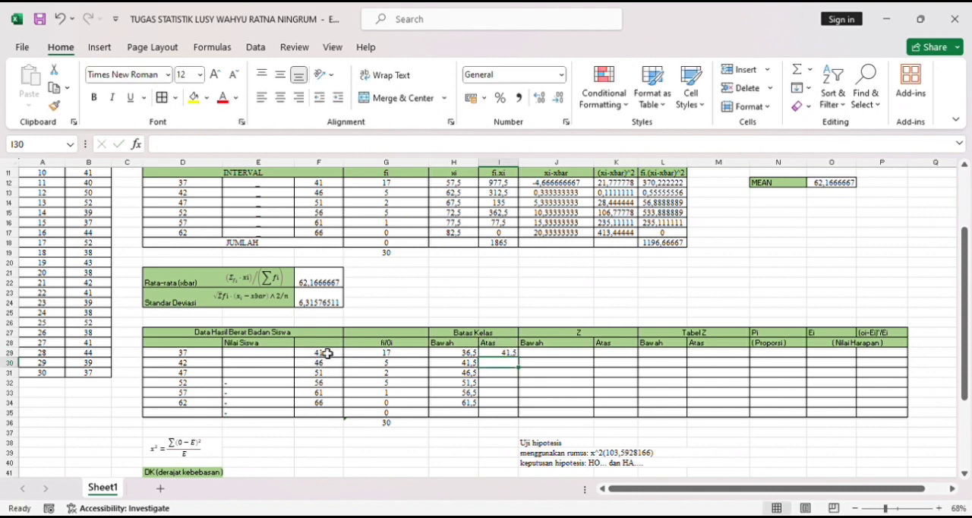
double_click(513, 353)
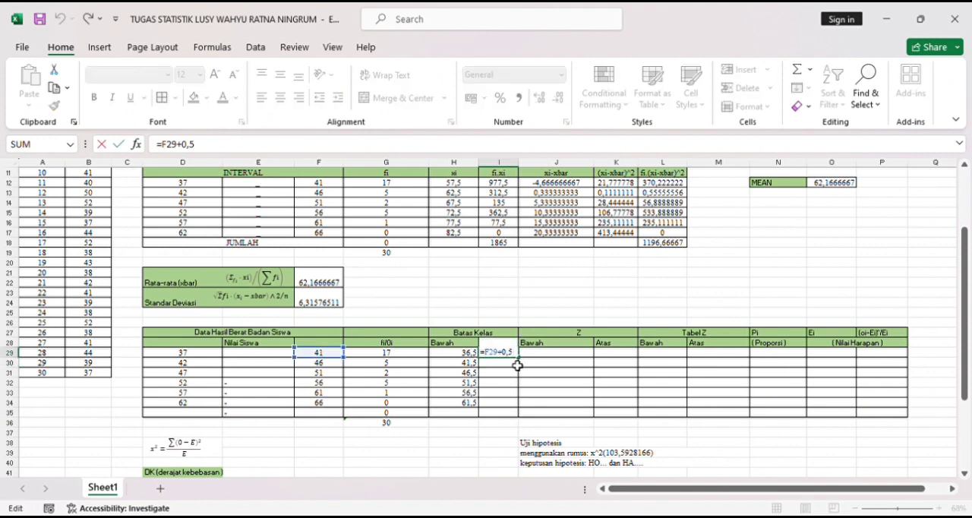
key(Return)
click(517, 353)
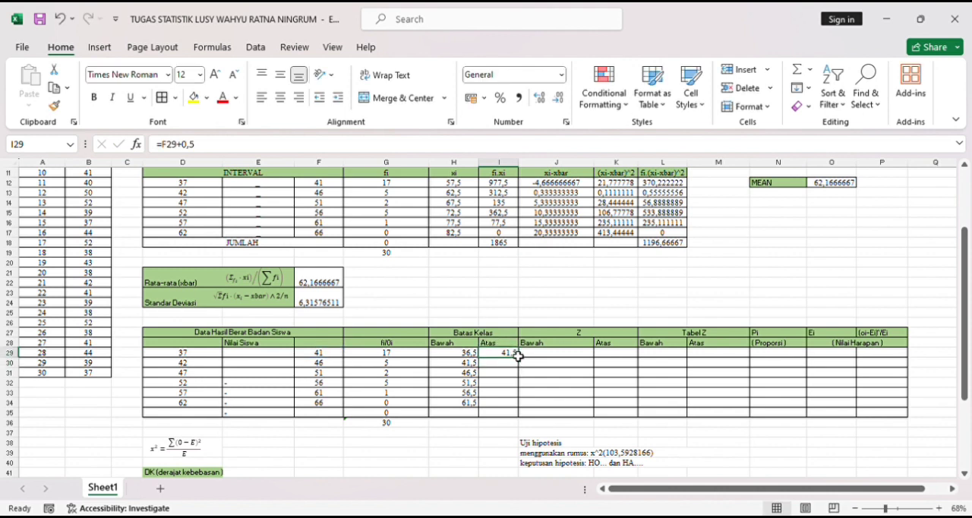
drag(524, 363, 528, 411)
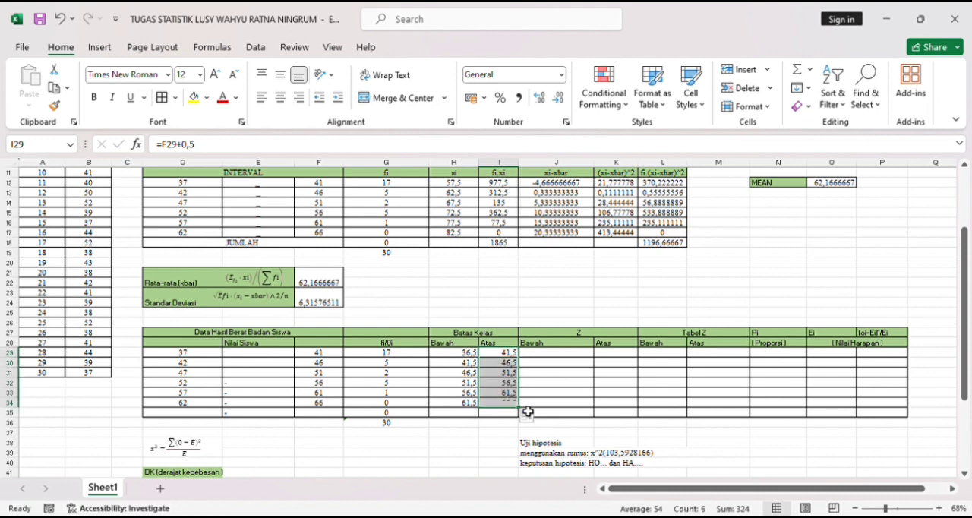
- Calculate the first lower Z value (Z Bawah) in J29 by subtracting the mean from the lower class limit with =(H29-$F21)
click(561, 358)
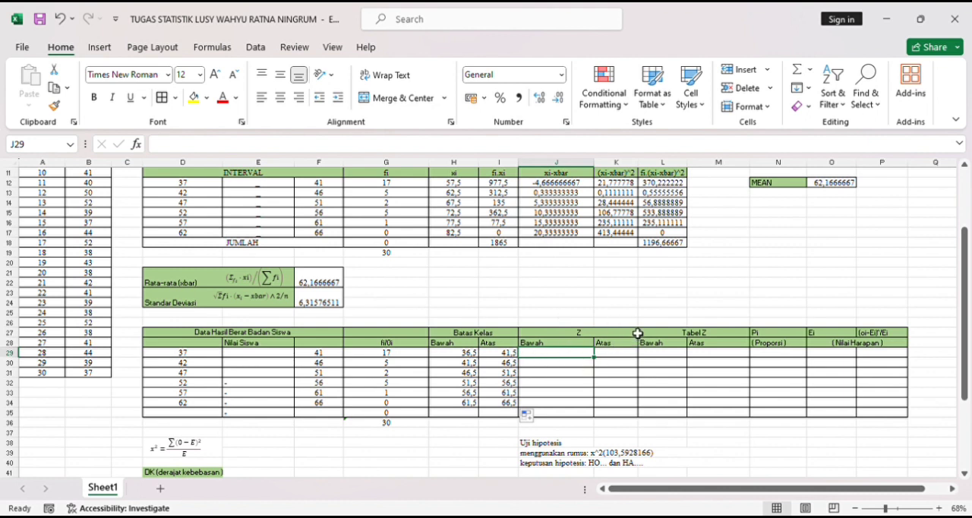
text(=)
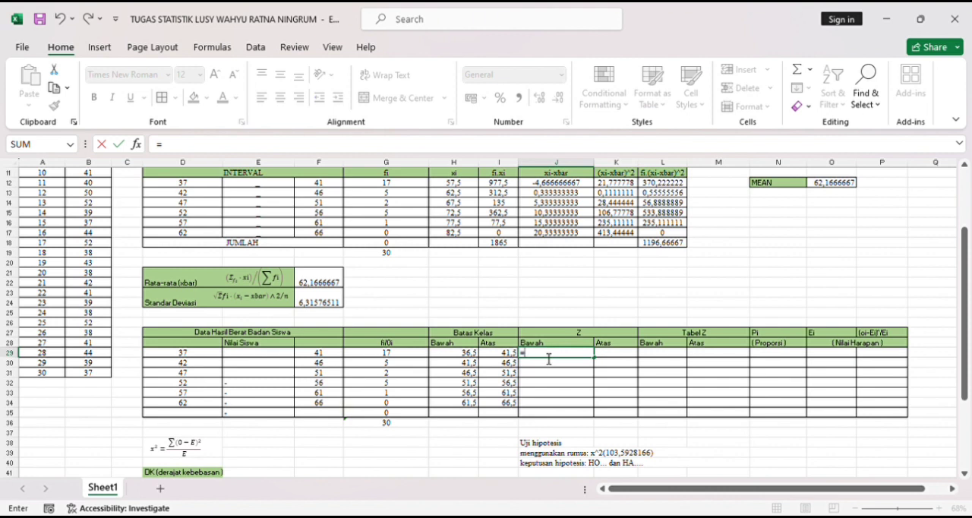
click(474, 354)
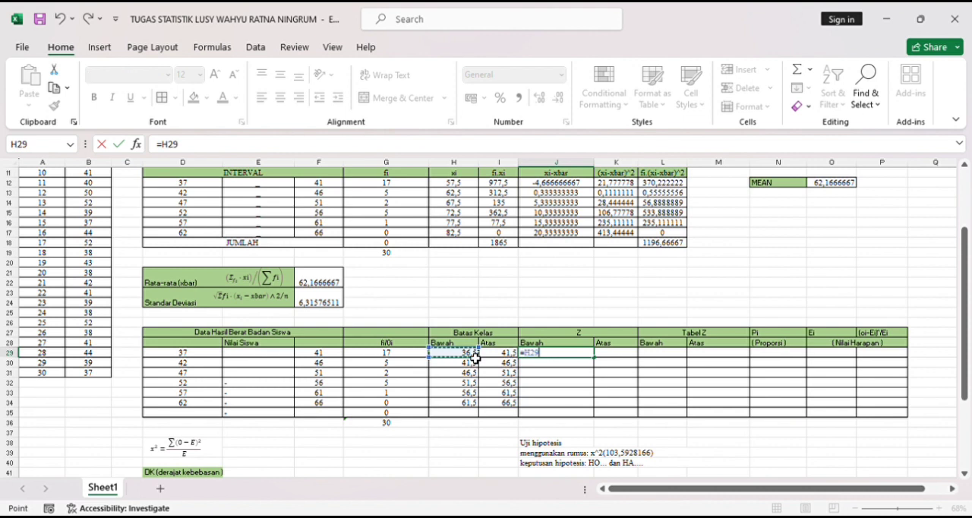
key(BackSpace)
key(BackSpace)
key(BackSpace)
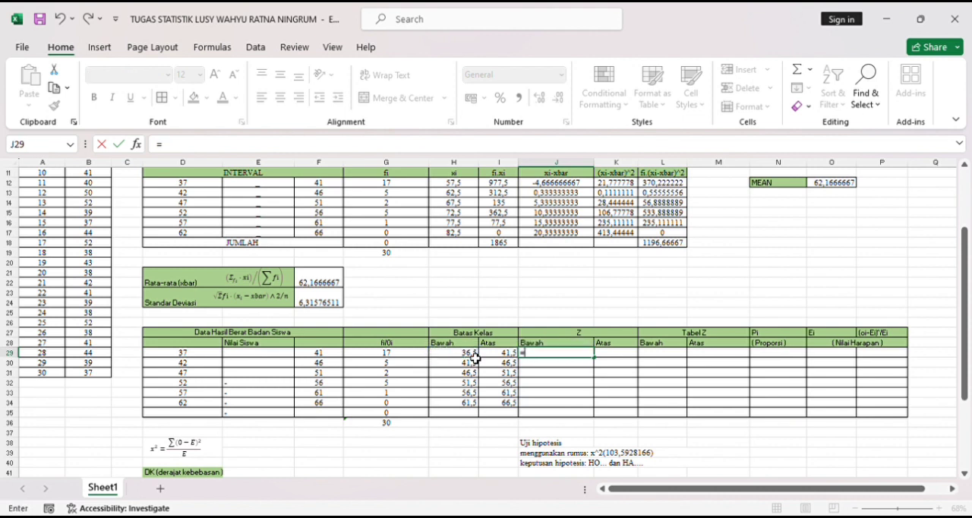
text(()
click(467, 356)
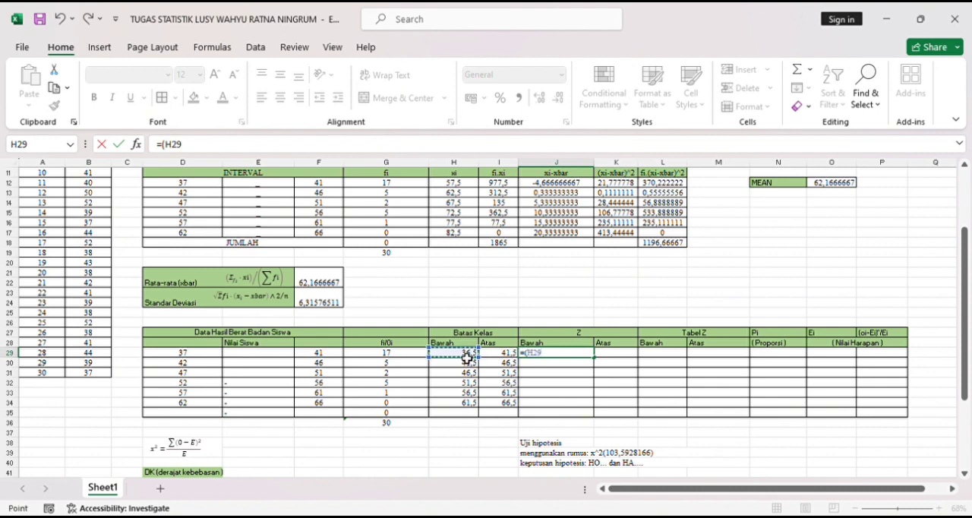
text(-)
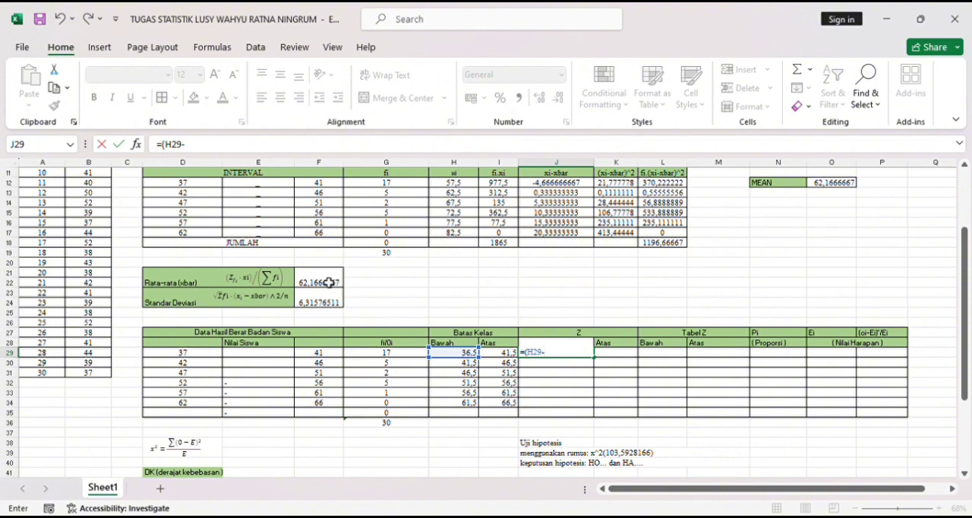
click(328, 281)
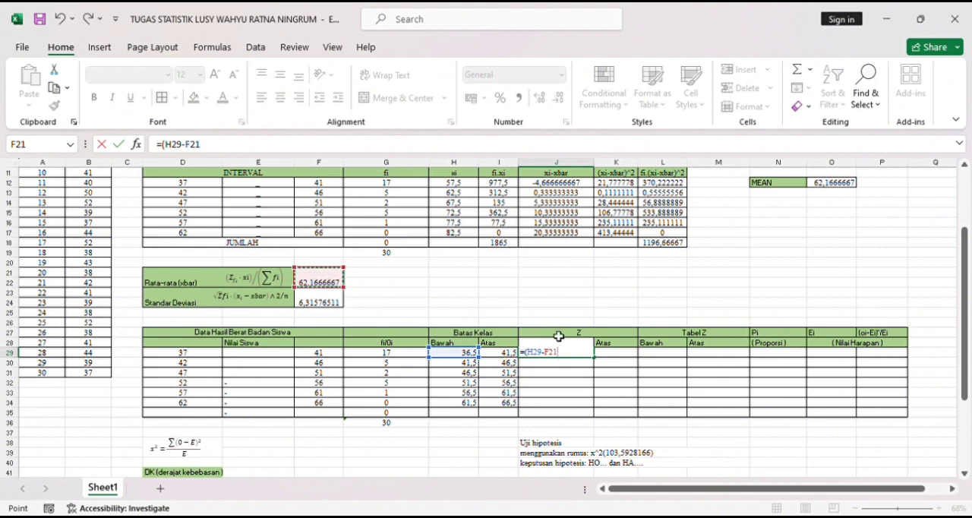
click(552, 357)
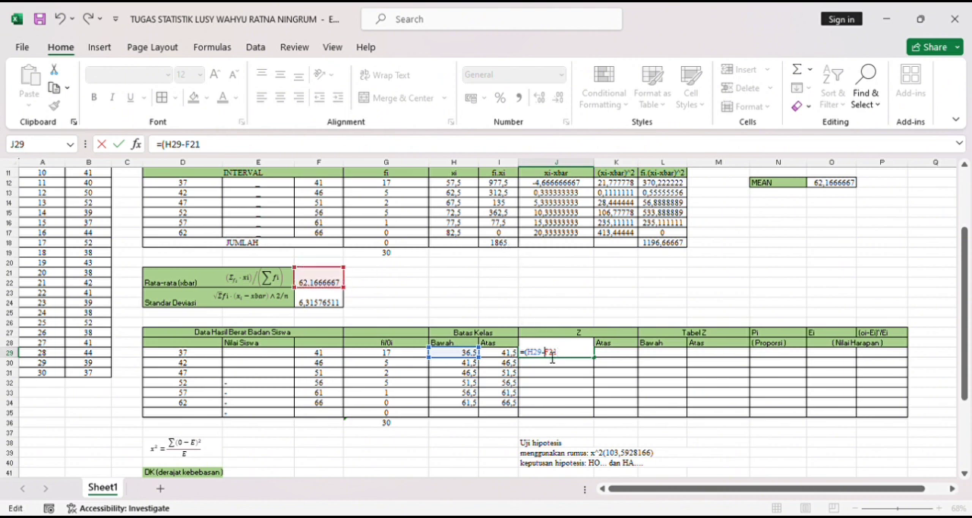
text($)
key(Return)
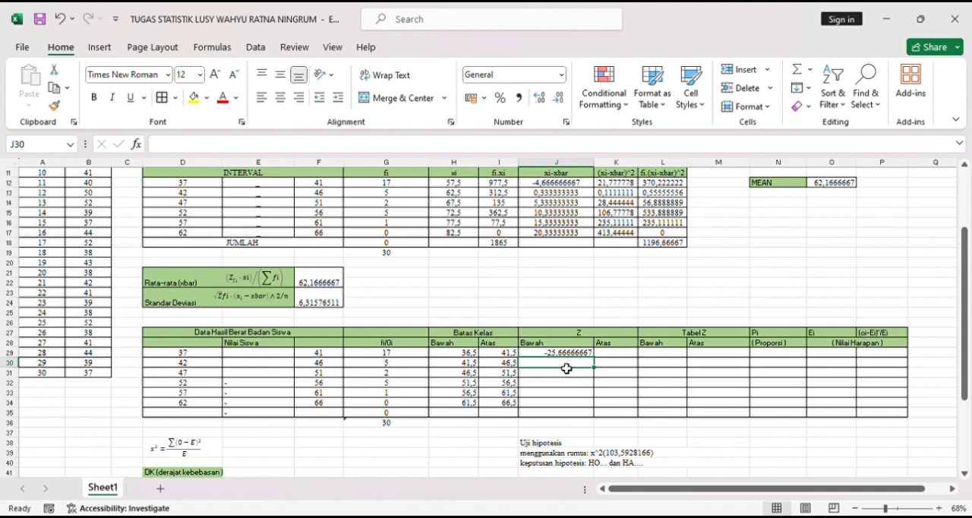
- Calculate the lower Z value for the 42–46 class in J30 with the formula =(H30-$F21)
text(=)
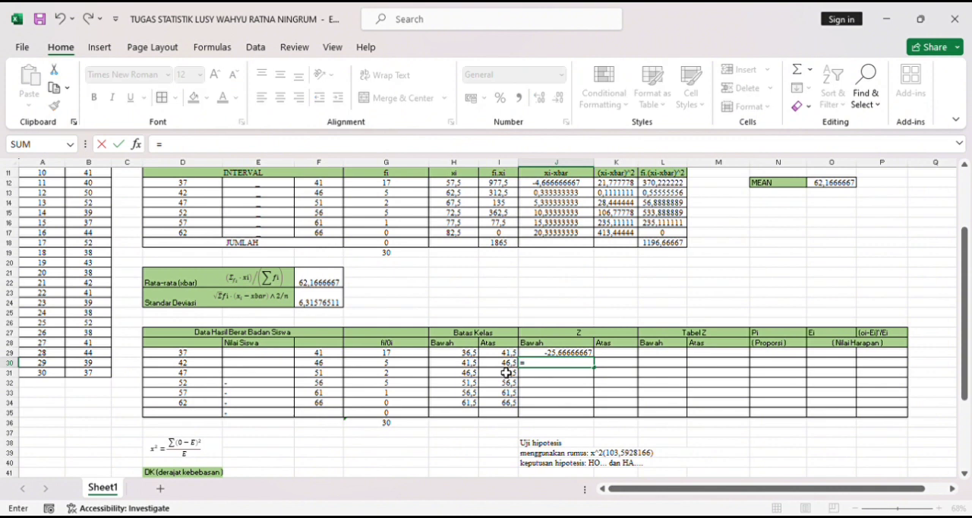
text(()
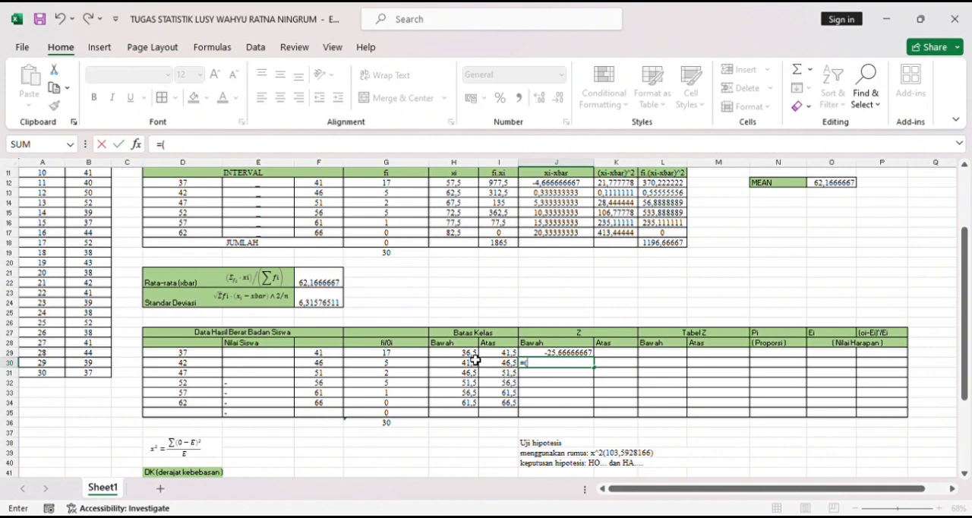
click(471, 364)
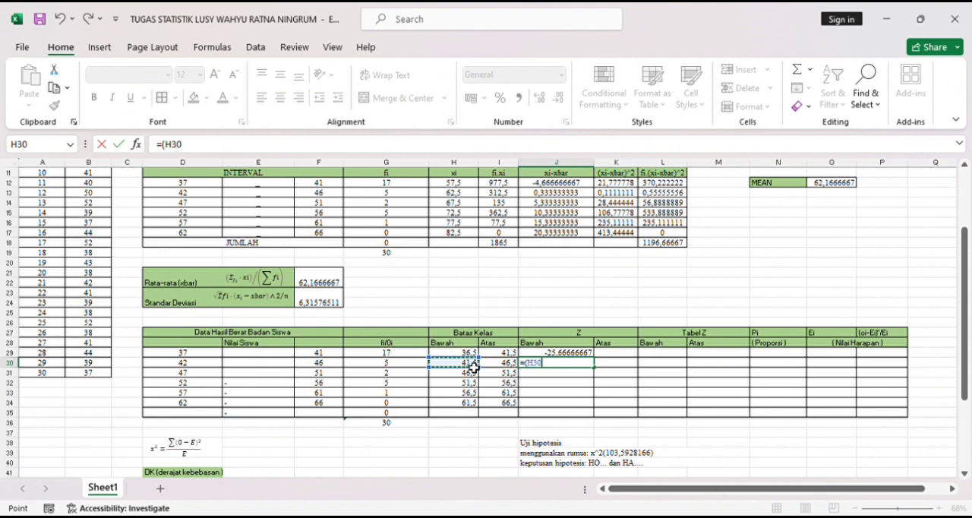
text(-)
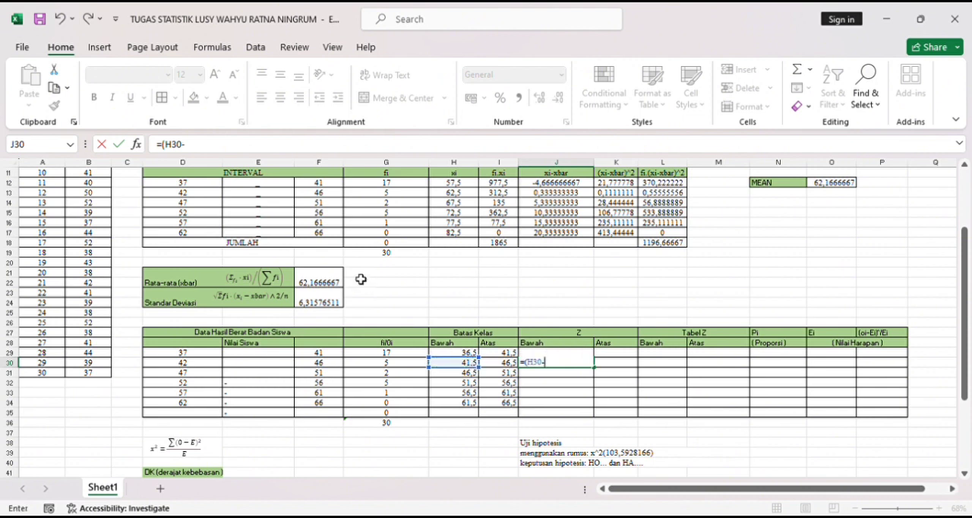
click(319, 282)
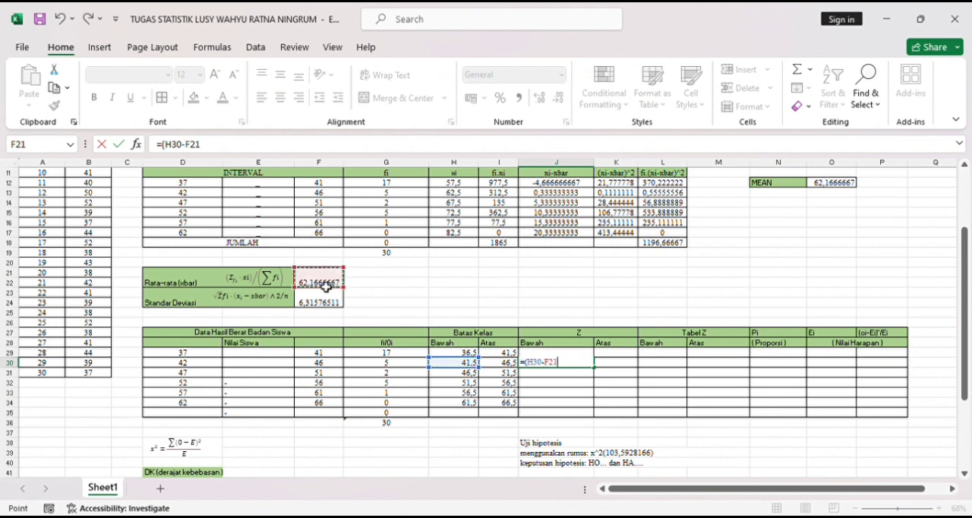
click(552, 365)
text($F21)
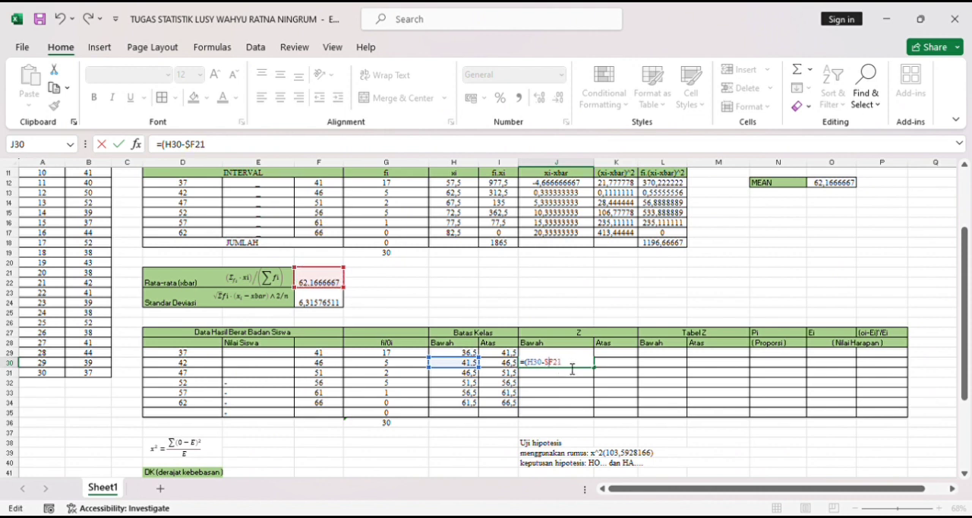
text())
key(Return)
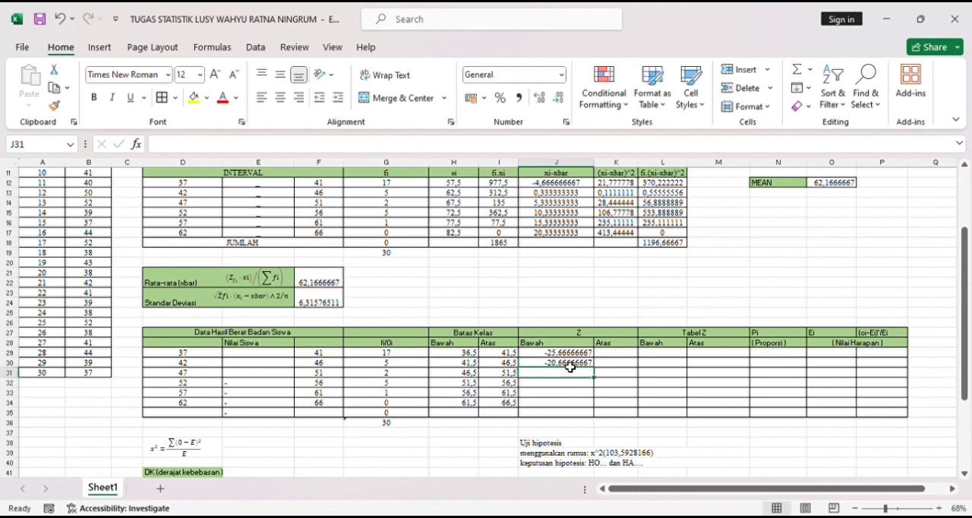
- Calculate the lower Z value for the 47–51 class in J31 with the formula =(H31-$F21)
text(=)
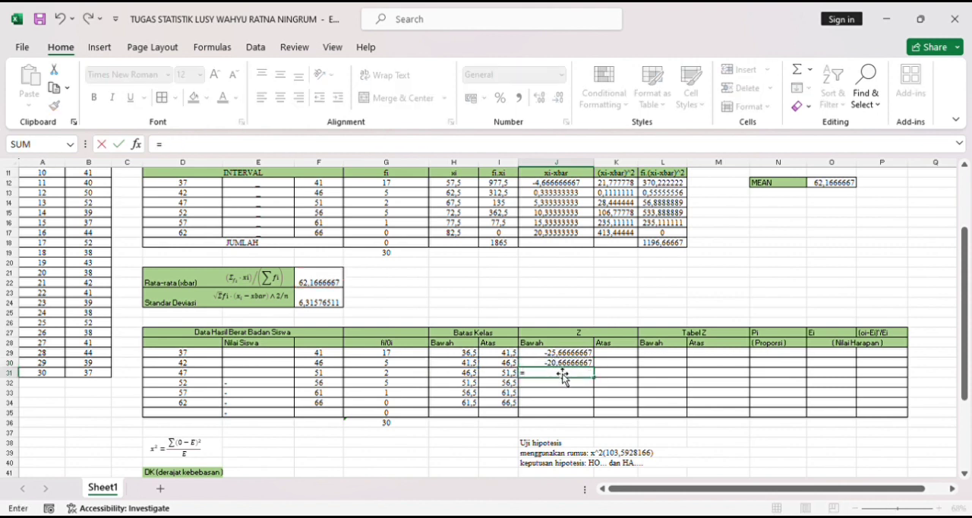
click(471, 373)
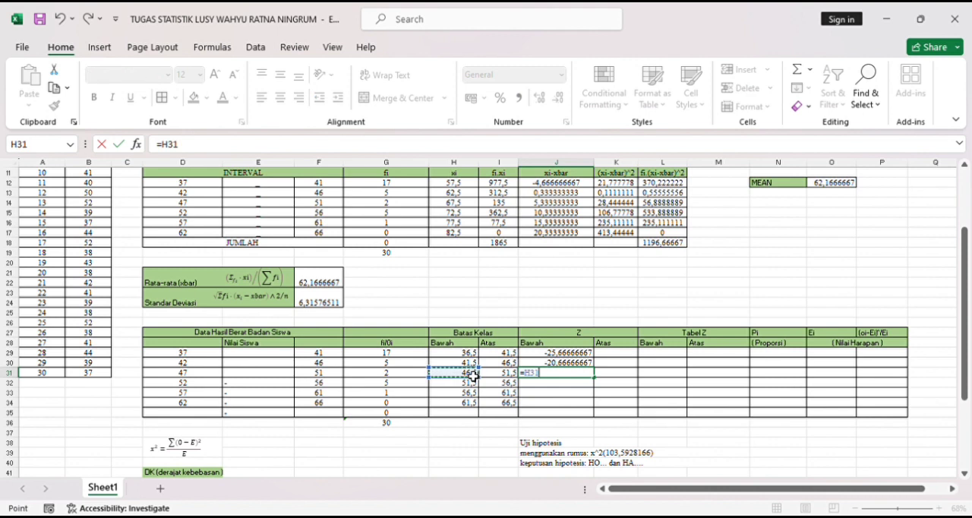
key(BackSpace)
key(BackSpace)
key(BackSpace)
text(()
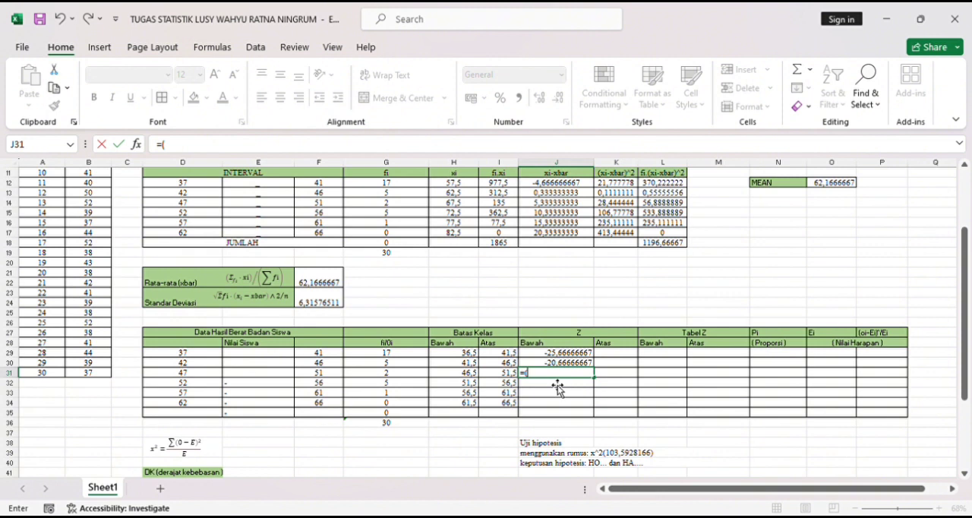
click(476, 375)
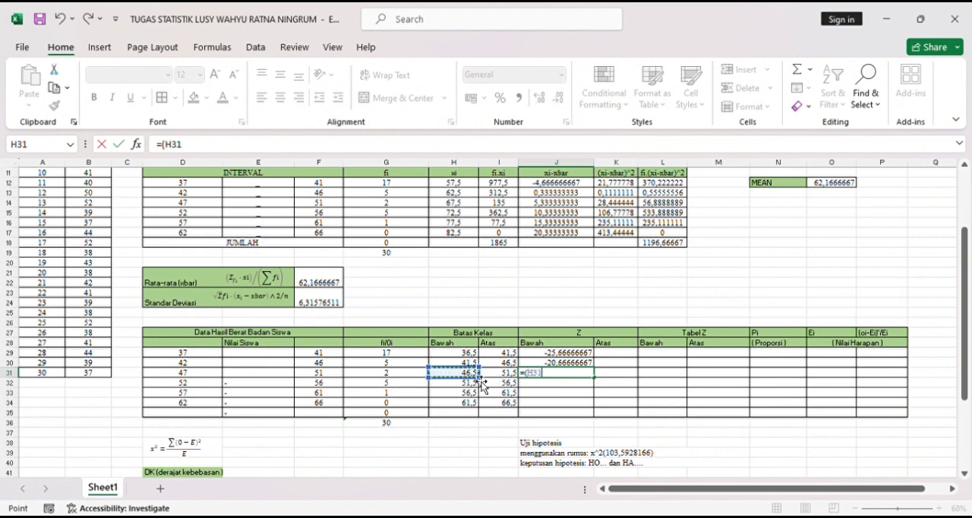
text(-)
click(339, 282)
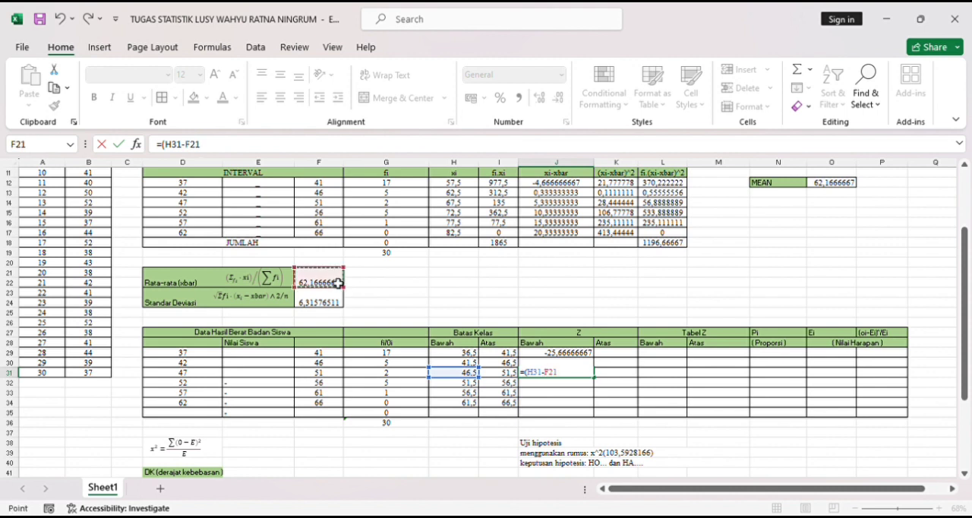
click(546, 373)
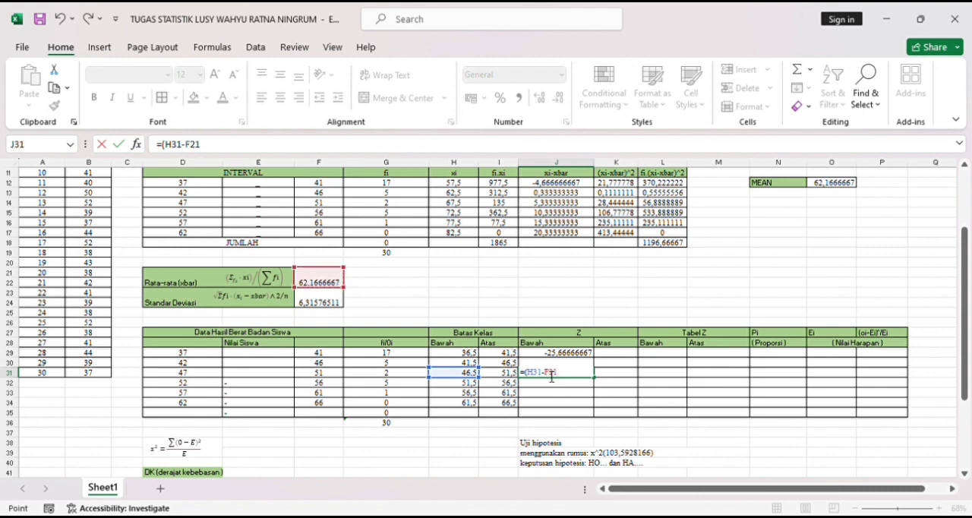
text($)
text())
key(Return)
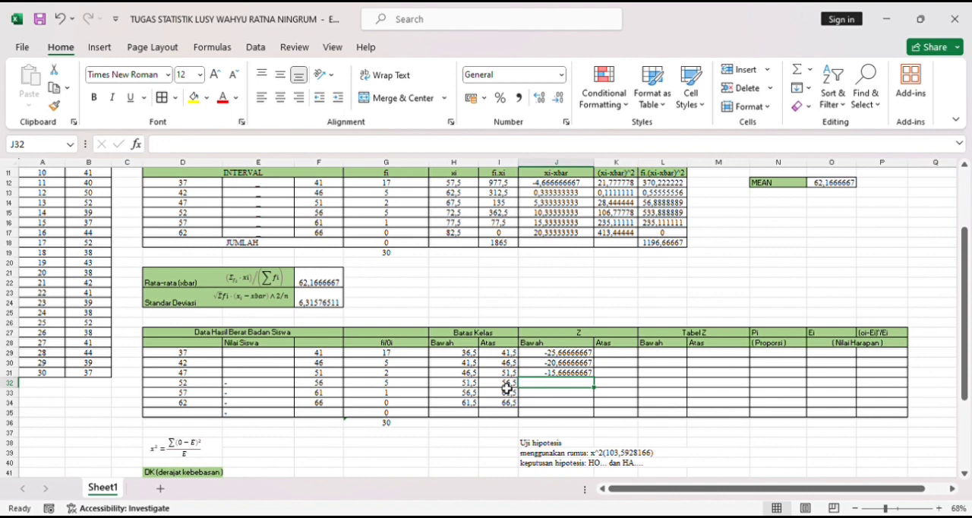
- Calculate the lower Z value for the 52–56 class in J32 with the formula =(H32-$F21)
text(=()
click(471, 384)
text(-)
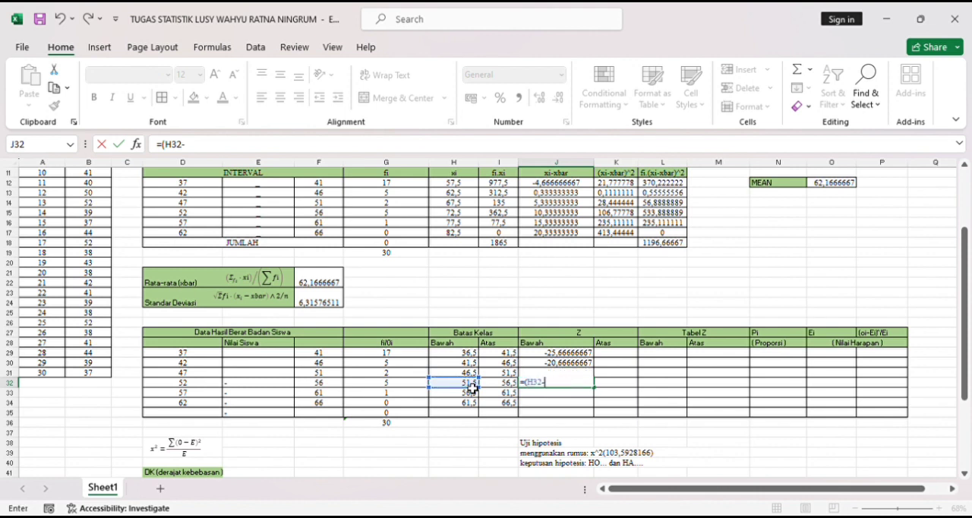
click(336, 282)
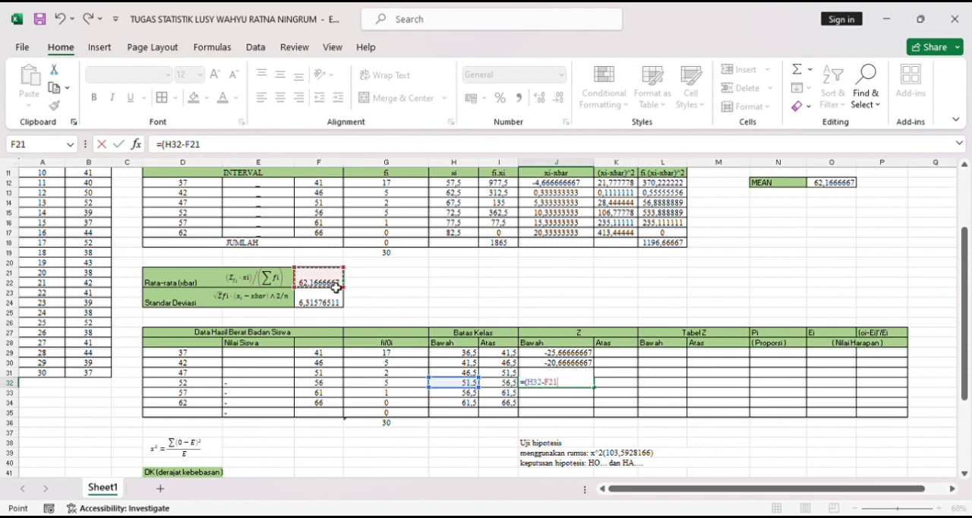
click(552, 388)
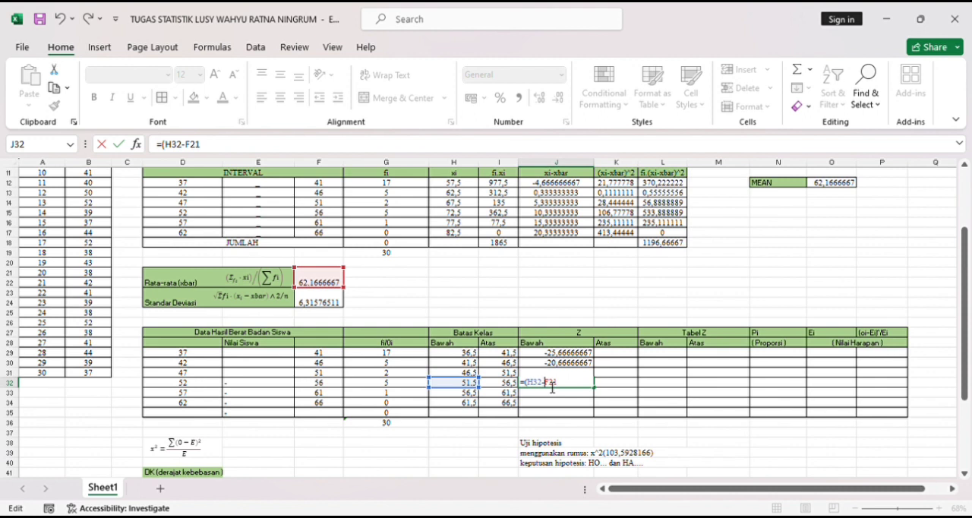
text($)
key(Return)
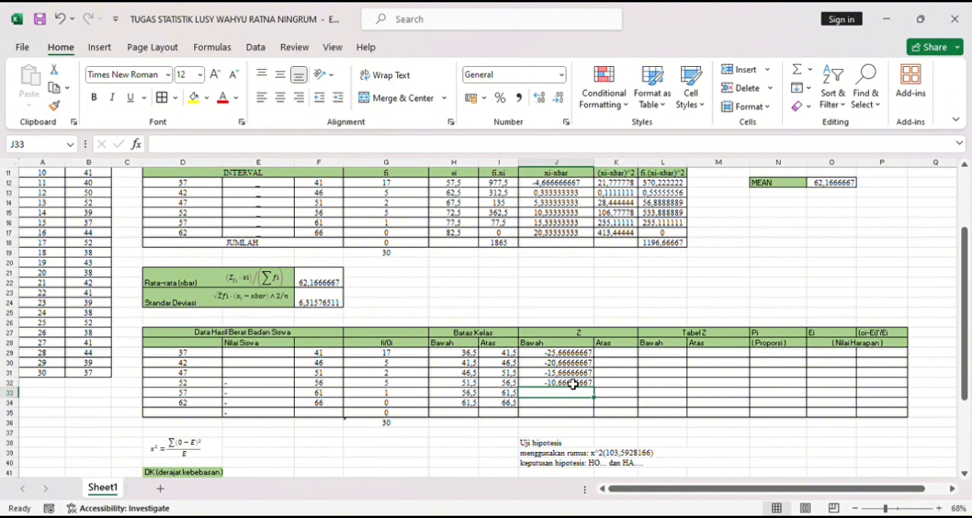
- Calculate the lower Z value for the 57–61 class in J33 with the formula =(H33-$F21)
text(=)
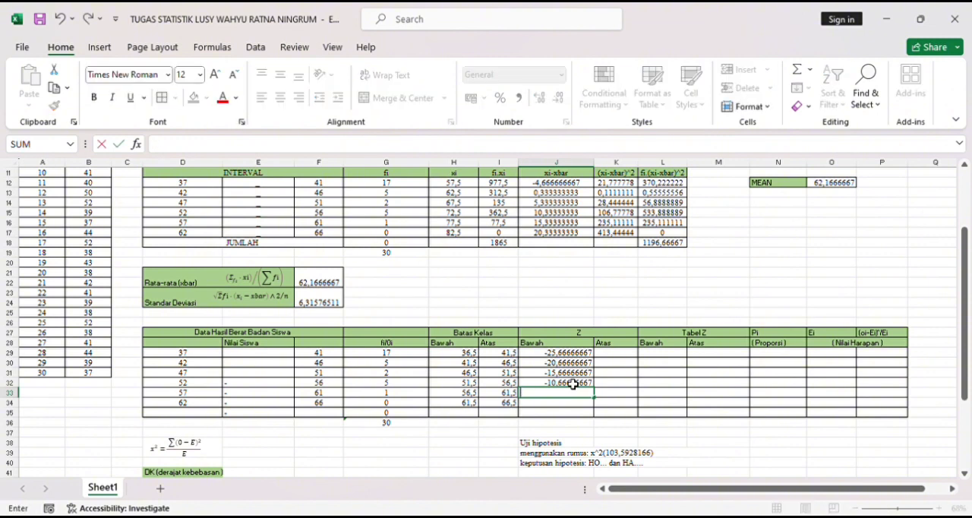
text(()
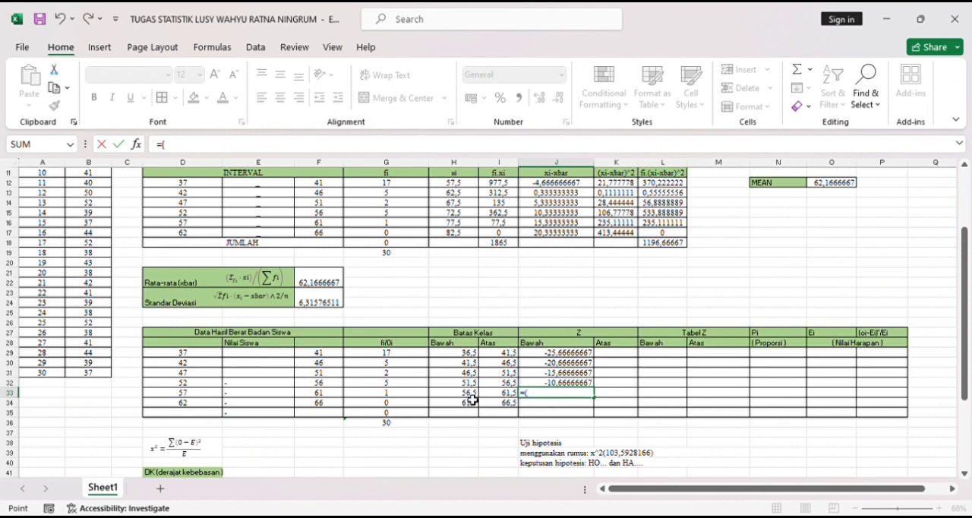
click(469, 395)
text(-)
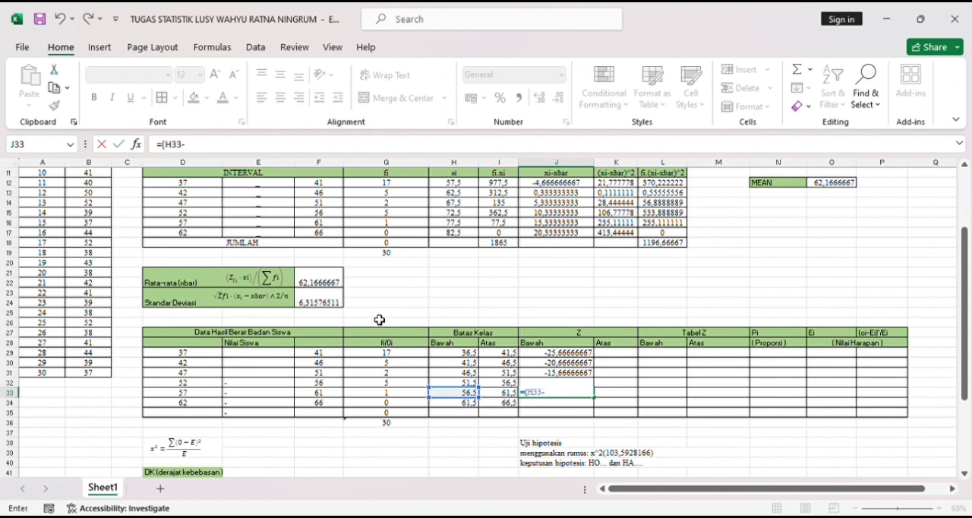
click(331, 279)
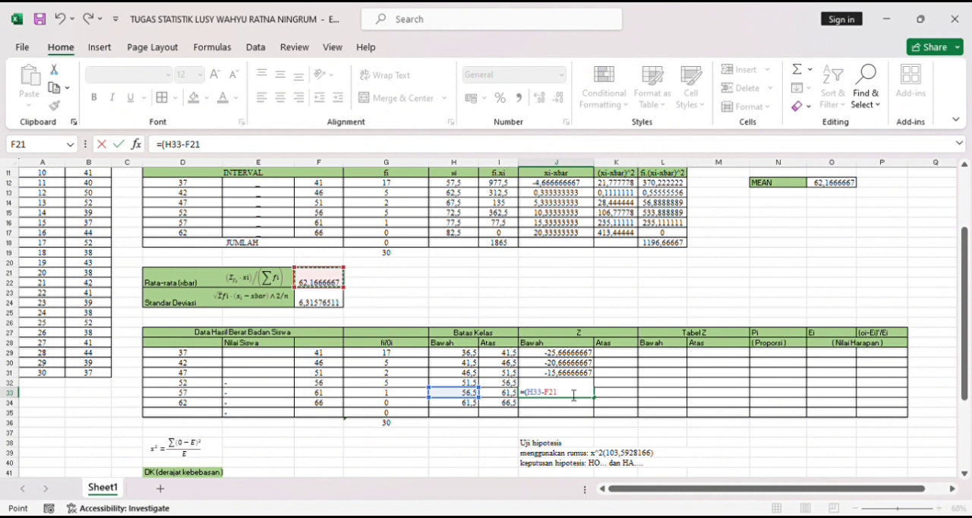
key(F2)
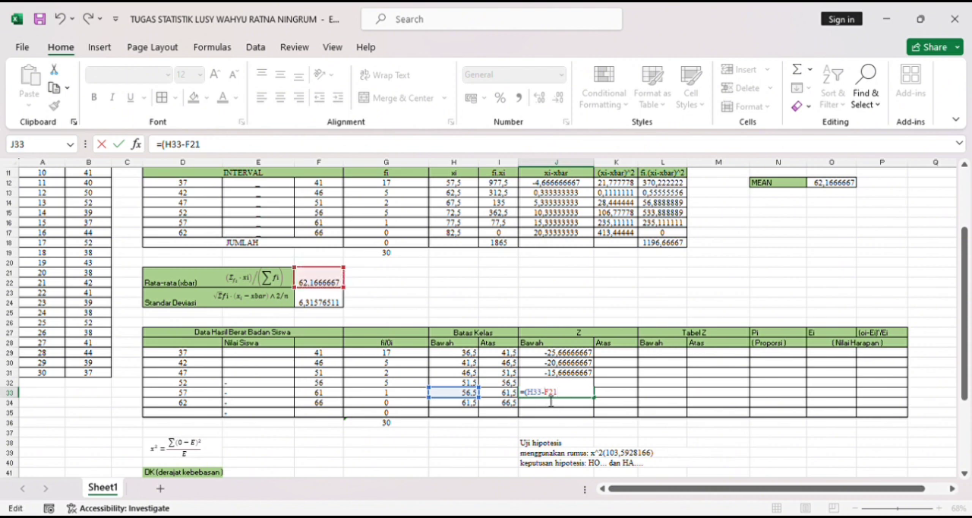
text($)
text())
key(Return)
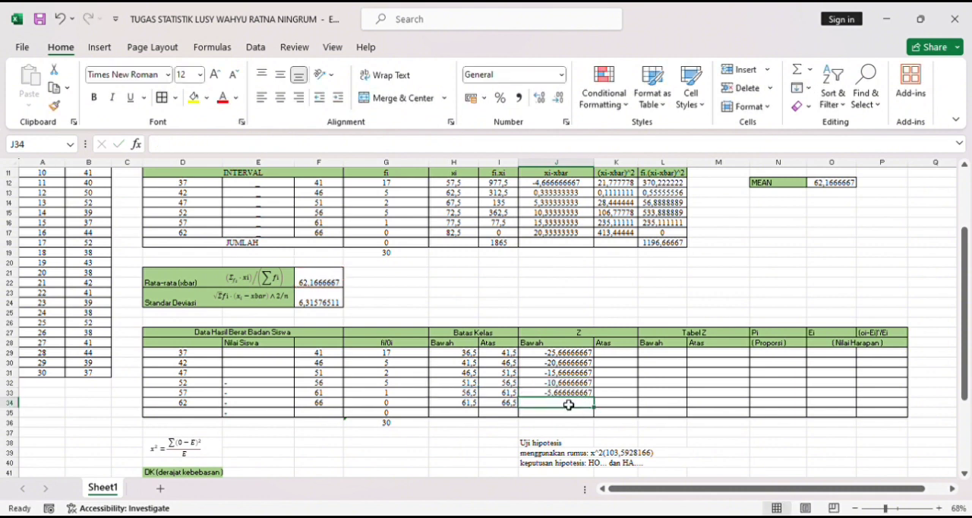
- Calculate the lower Z value for the 62–66 class in J34 with the formula =(H34-$F21)
text(=)
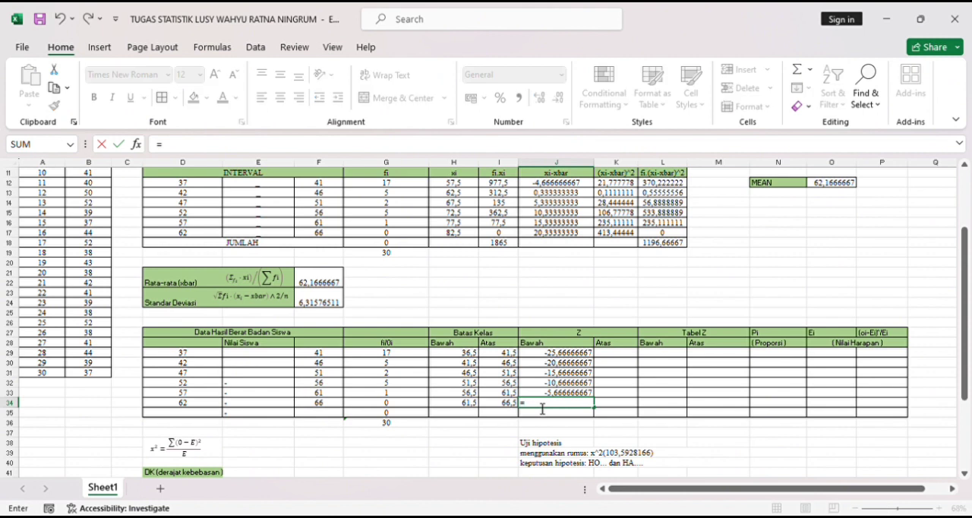
text(()
click(467, 405)
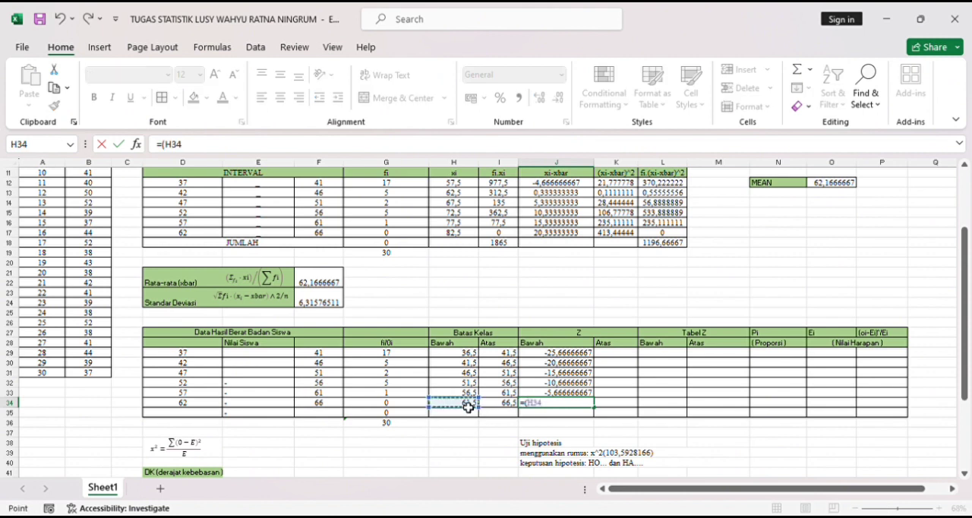
text(-)
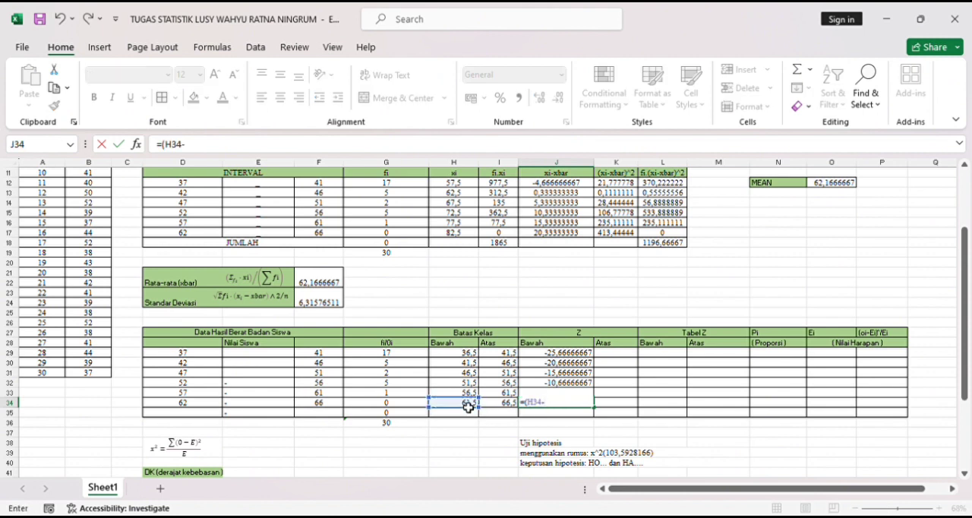
click(329, 285)
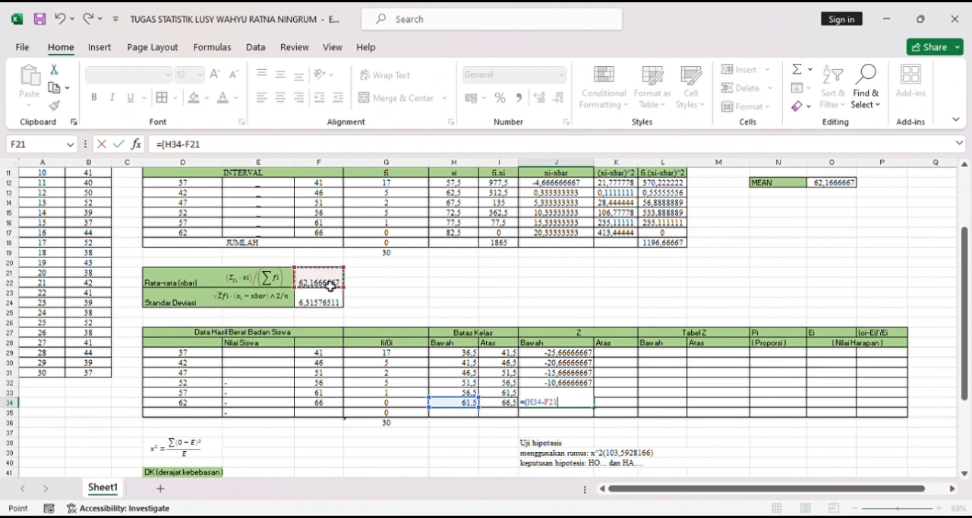
click(550, 407)
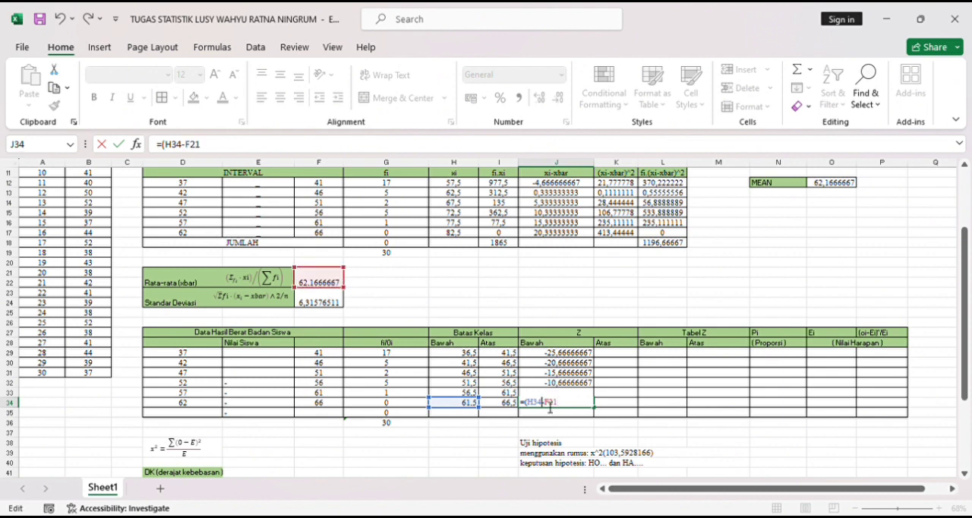
text($))
key(Return)
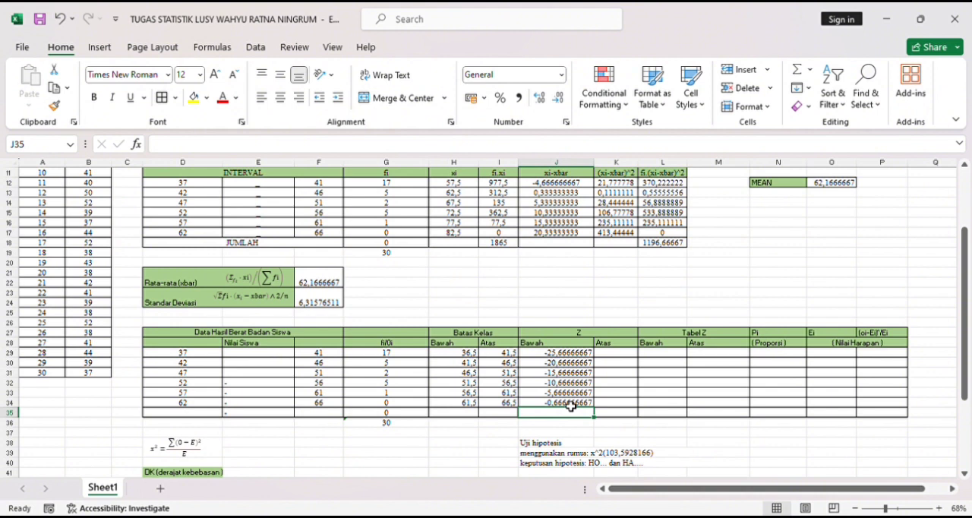
- Begin the upper Z value formula for the 37–41 class in K29 with =(I29
click(620, 359)
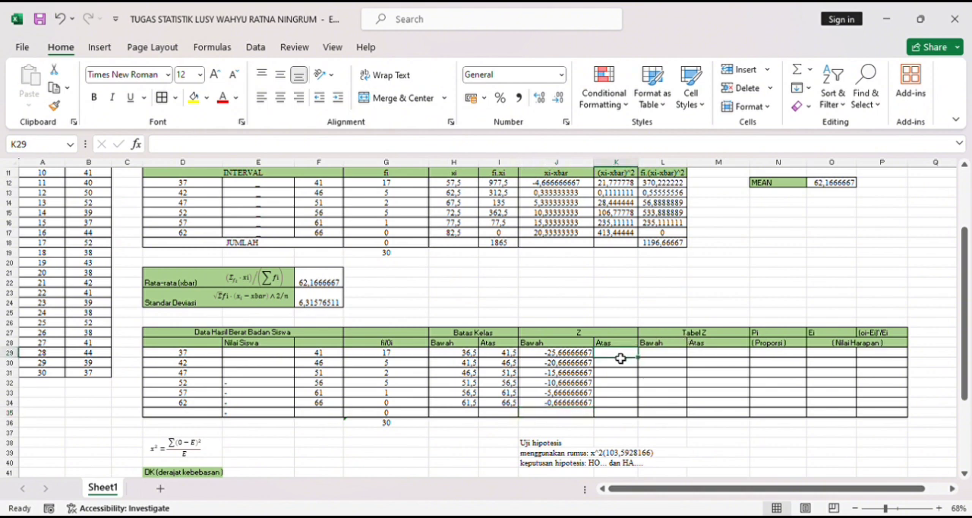
text(=)
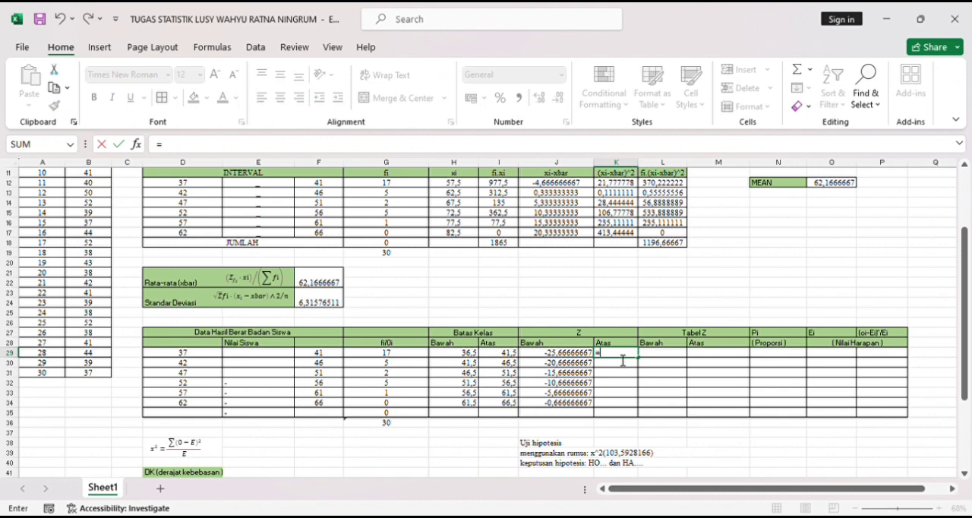
text(()
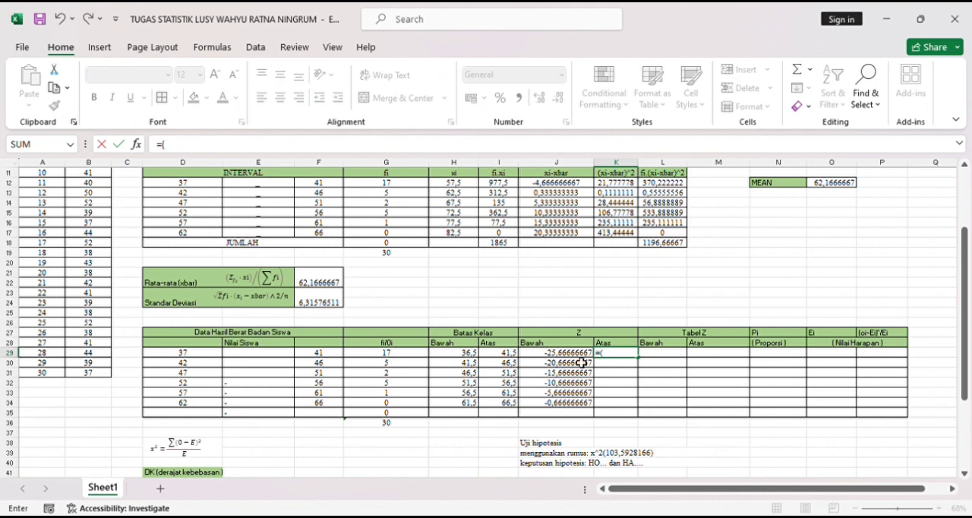
click(511, 355)
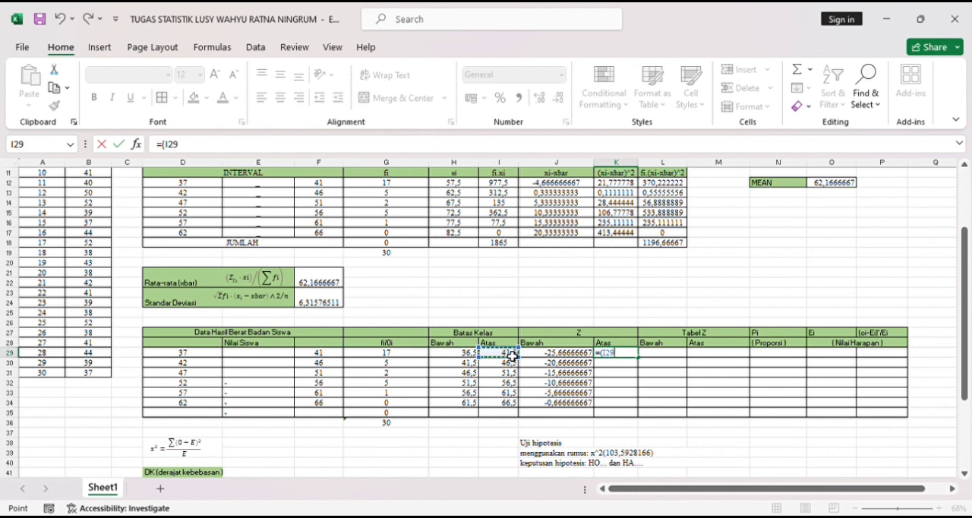
- Complete the upper Z value formula for the 37–41 class in K29 as =(I29-$F21)
text(-)
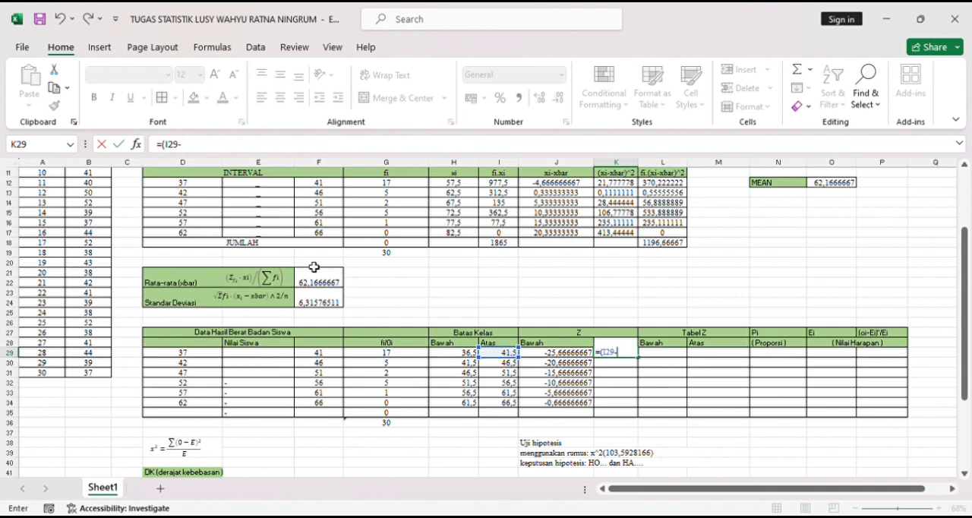
click(319, 282)
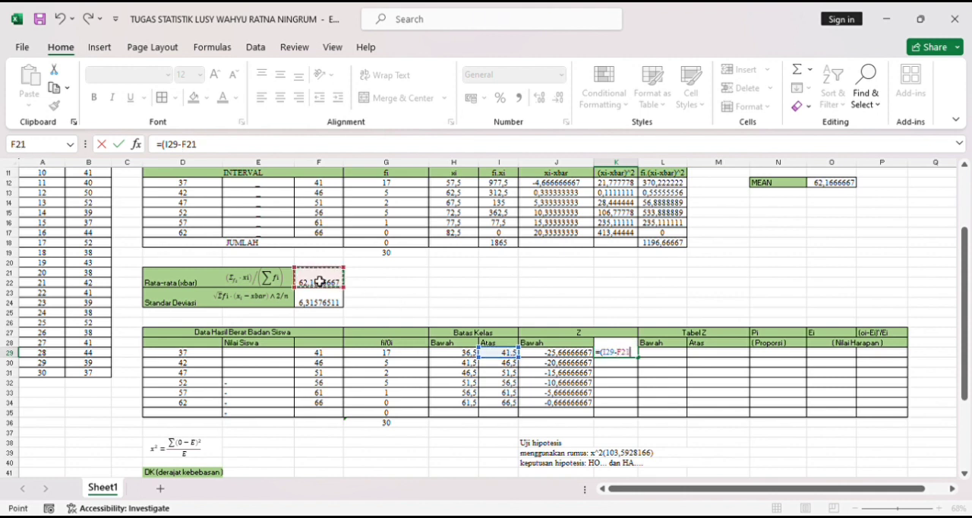
click(625, 360)
text($F21)
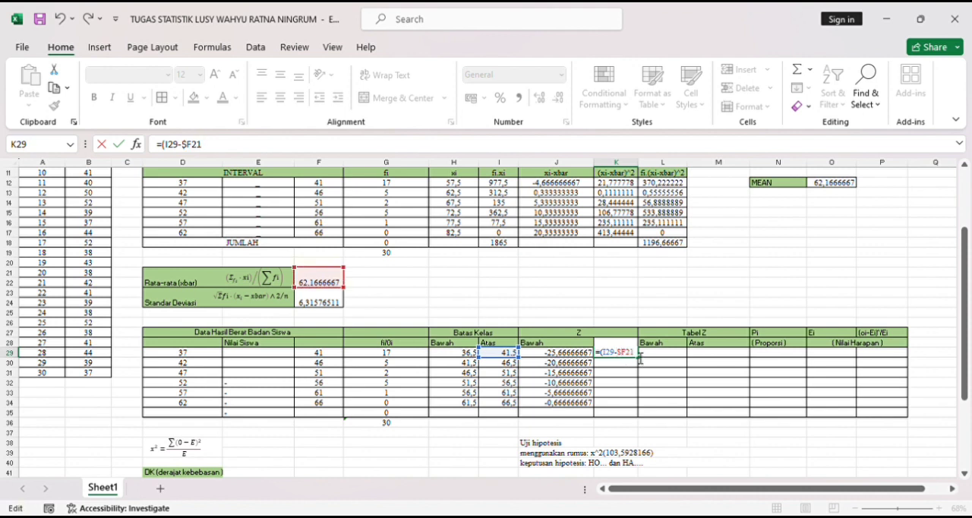
text())
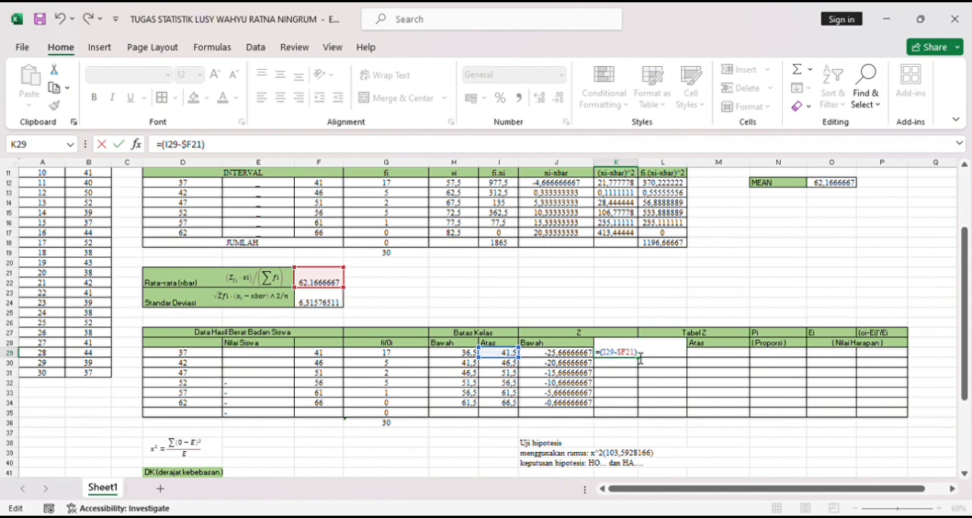
key(Return)
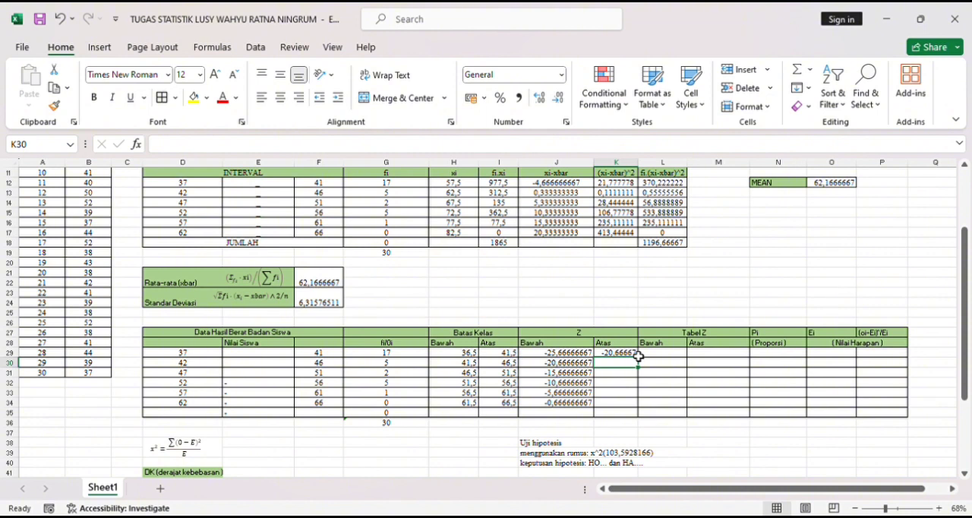
text(=()
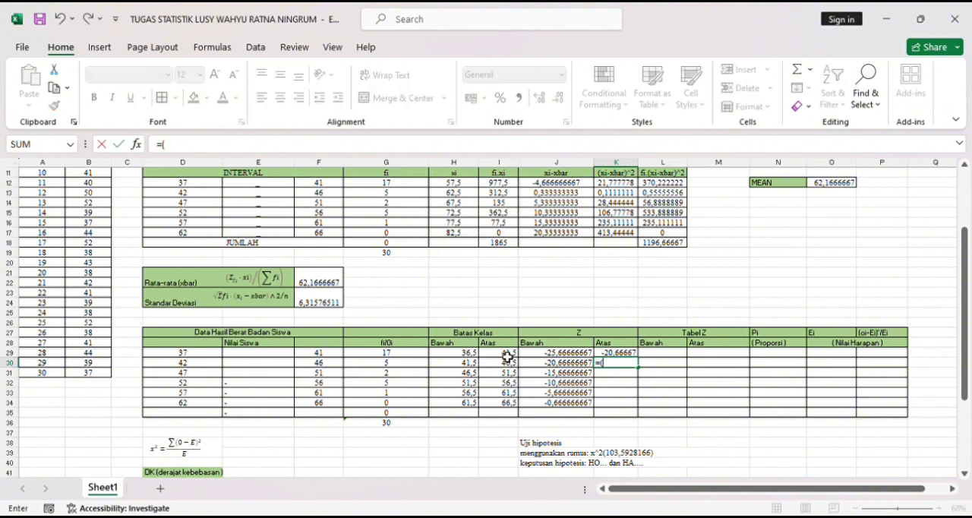
click(507, 364)
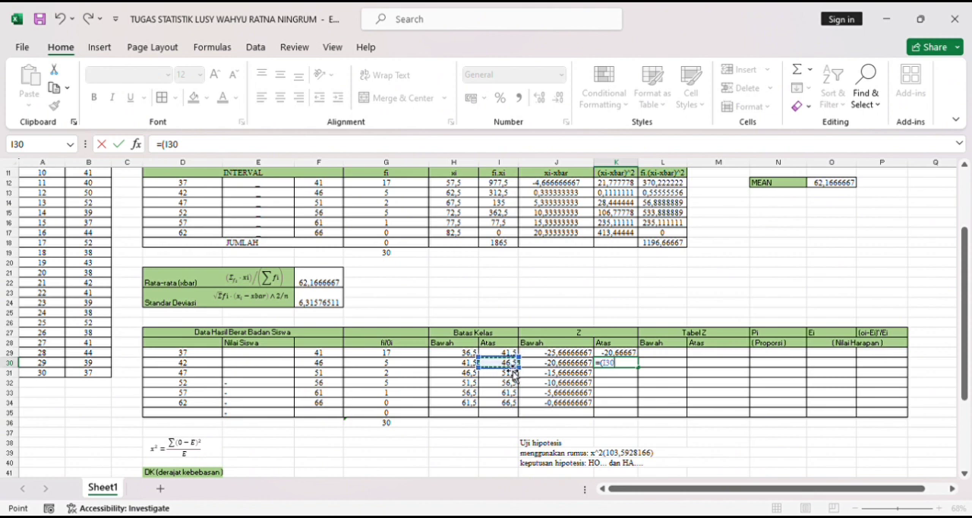
key(BackSpace)
key(BackSpace)
key(BackSpace)
key(BackSpace)
key(BackSpace)
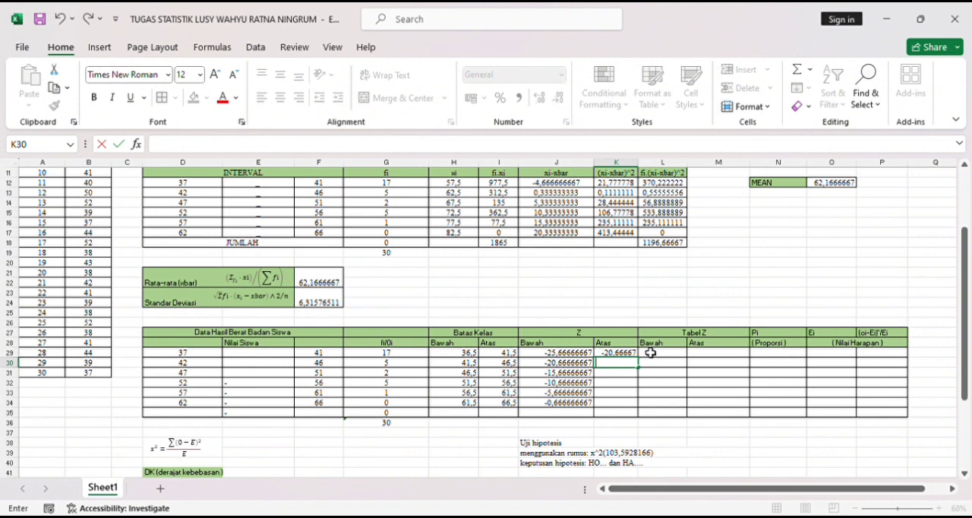
- Replace the upper Z value formula for the 37–41 class in K29 with =(I29-$F21)/F23
click(636, 355)
key(BackSpace)
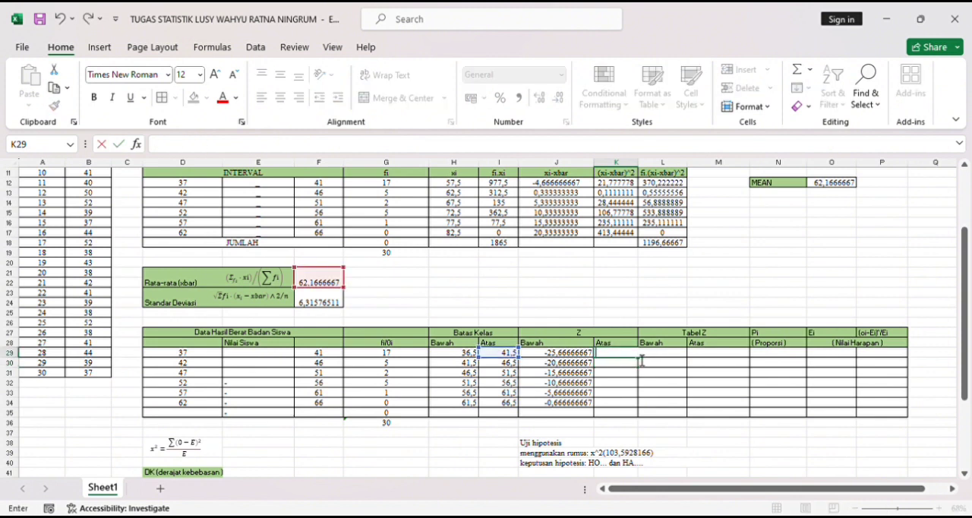
text(=)
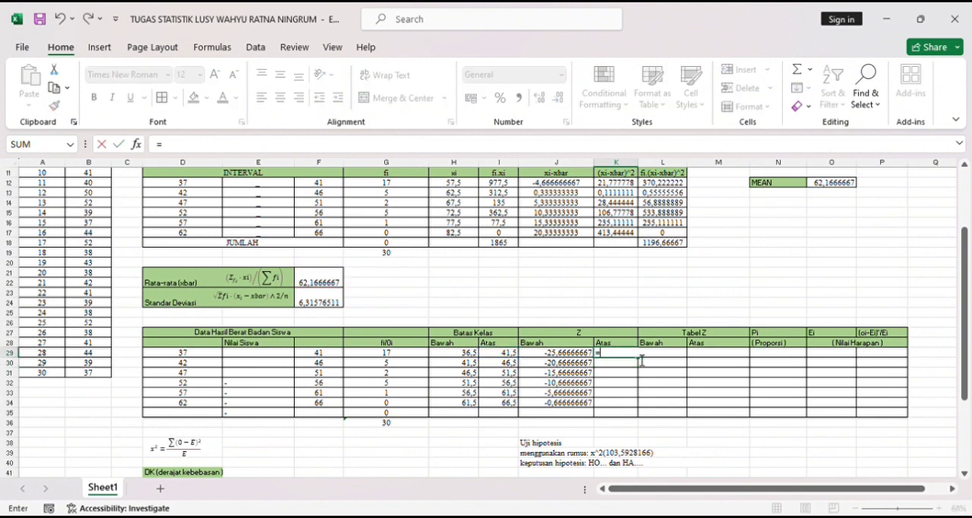
text(()
click(502, 357)
text(-)
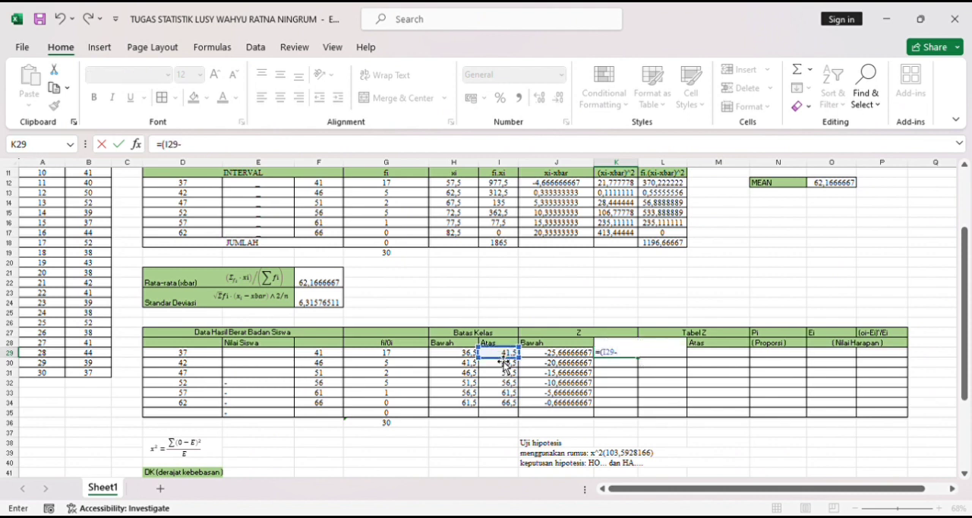
click(332, 286)
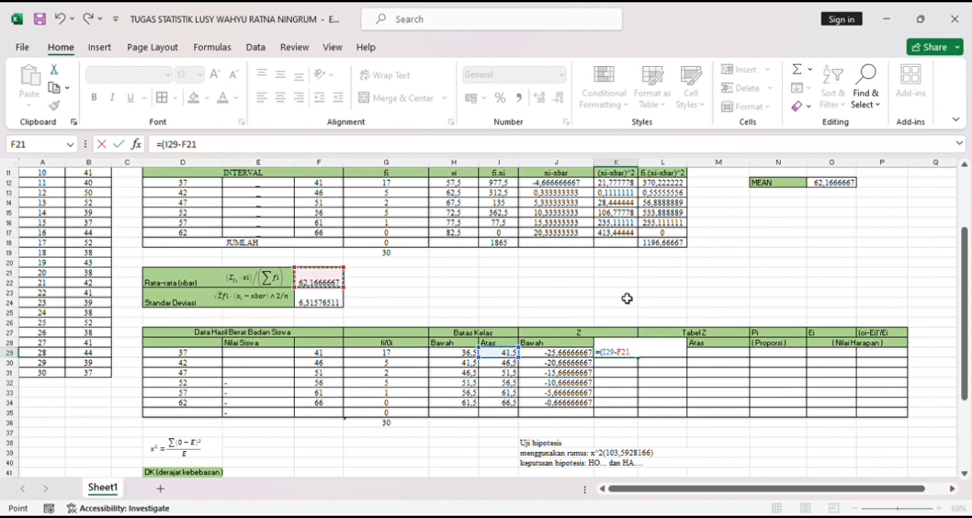
click(624, 358)
text($F2)
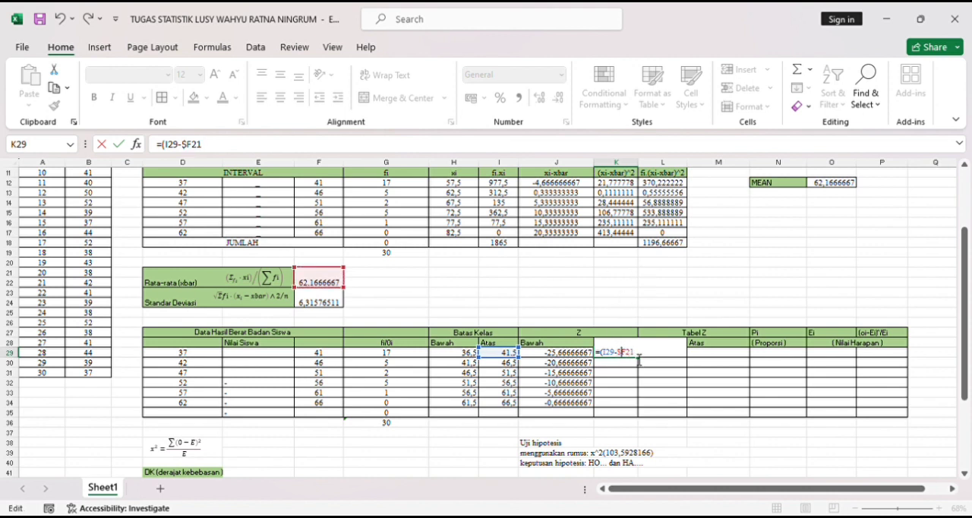
text())
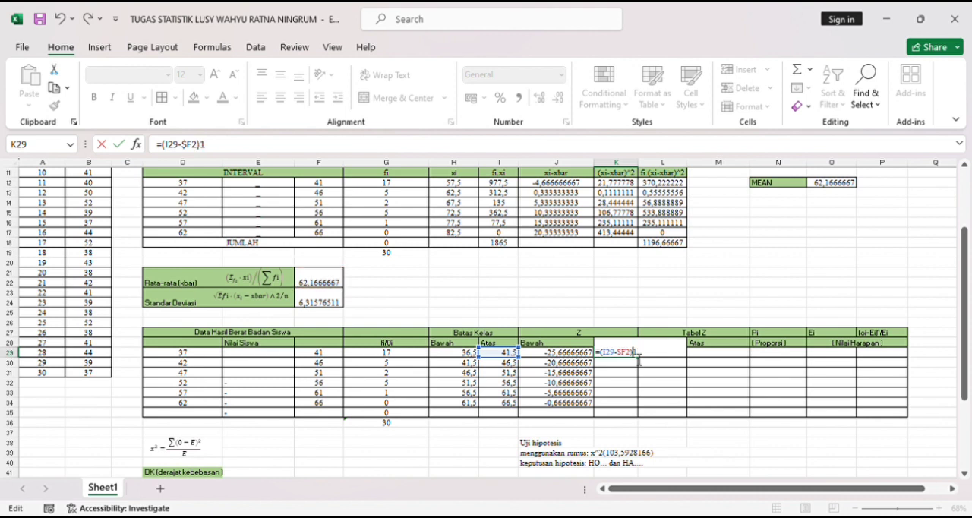
key(BackSpace)
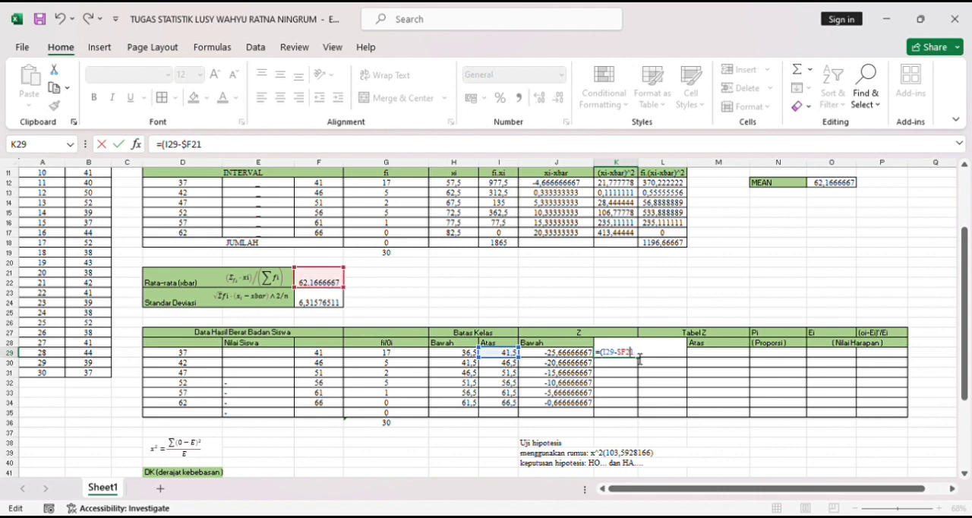
text()/)
click(334, 303)
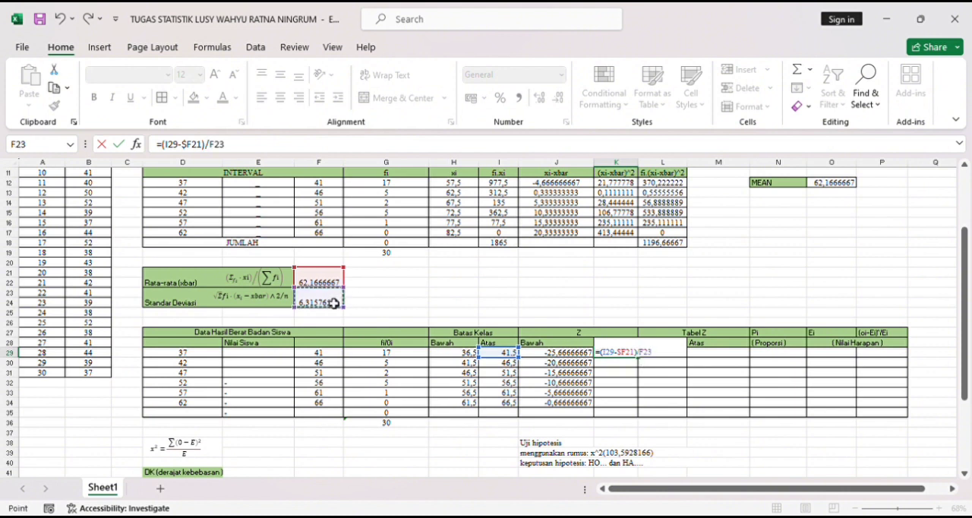
key(Return)
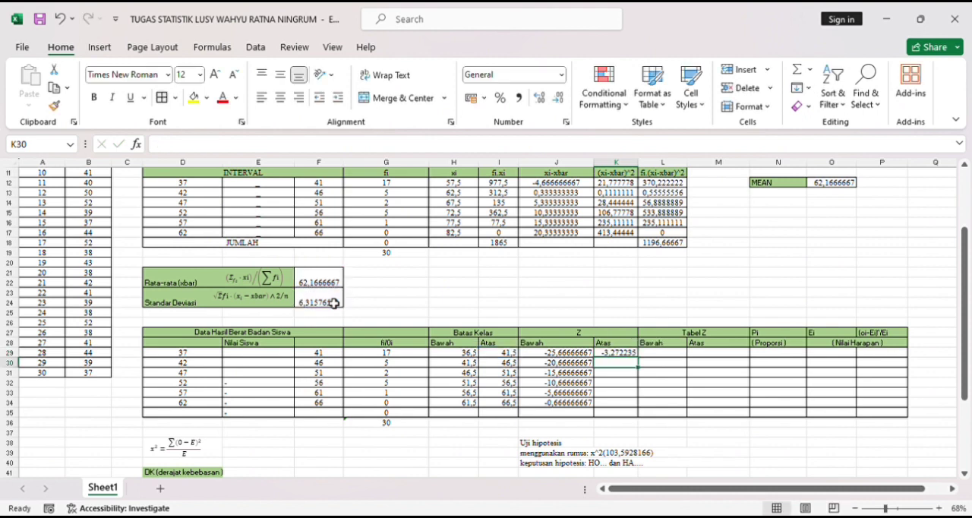
- Calculate the upper Z value for the 42–46 class in K30 with the formula =(I30-$F21)/F23
text(=()
click(513, 365)
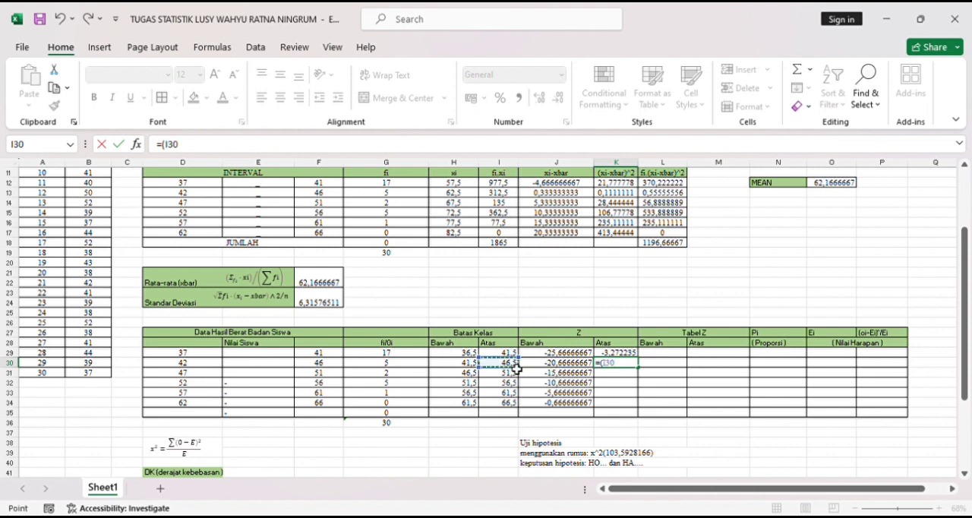
text(-)
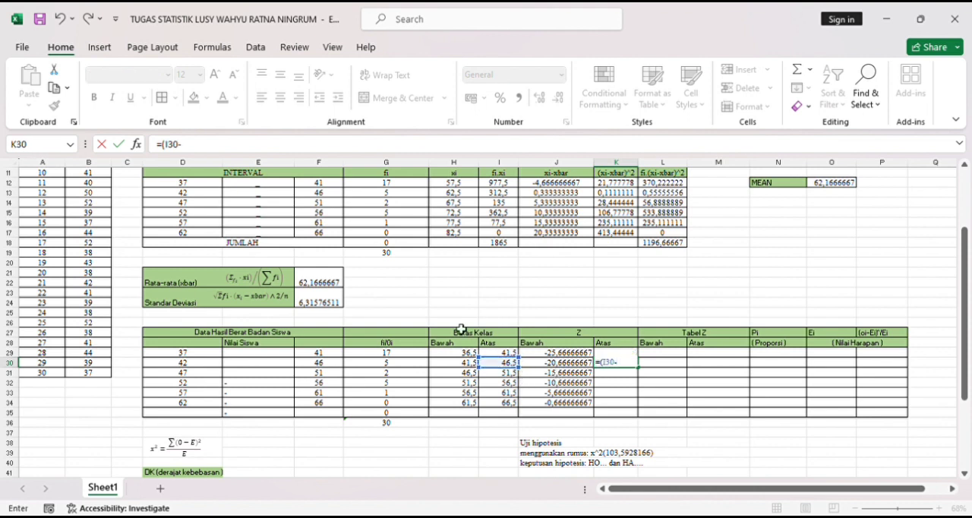
click(327, 282)
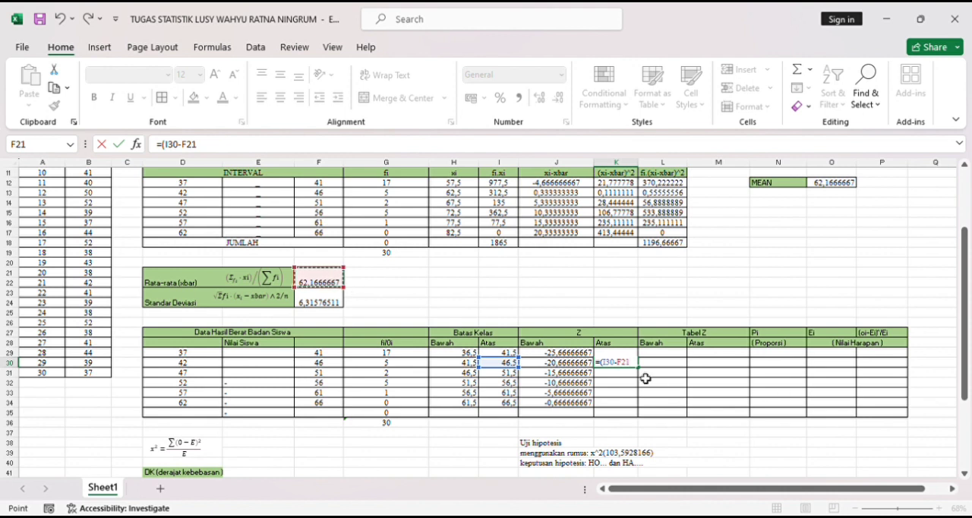
click(624, 370)
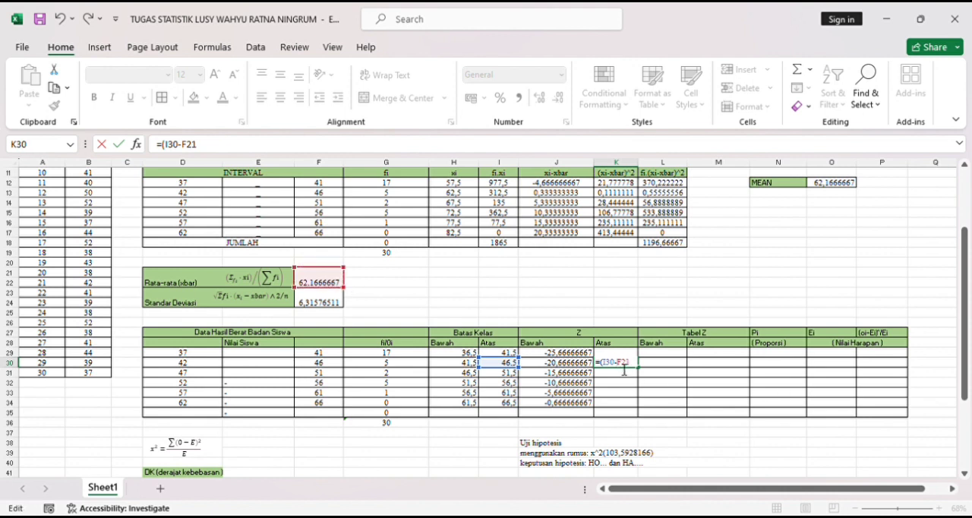
text($F21)/)
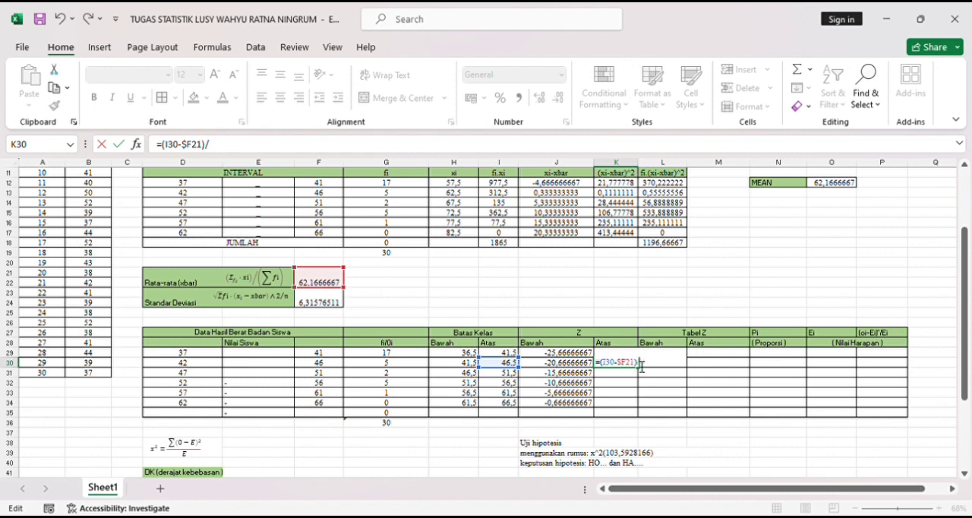
click(334, 305)
key(Return)
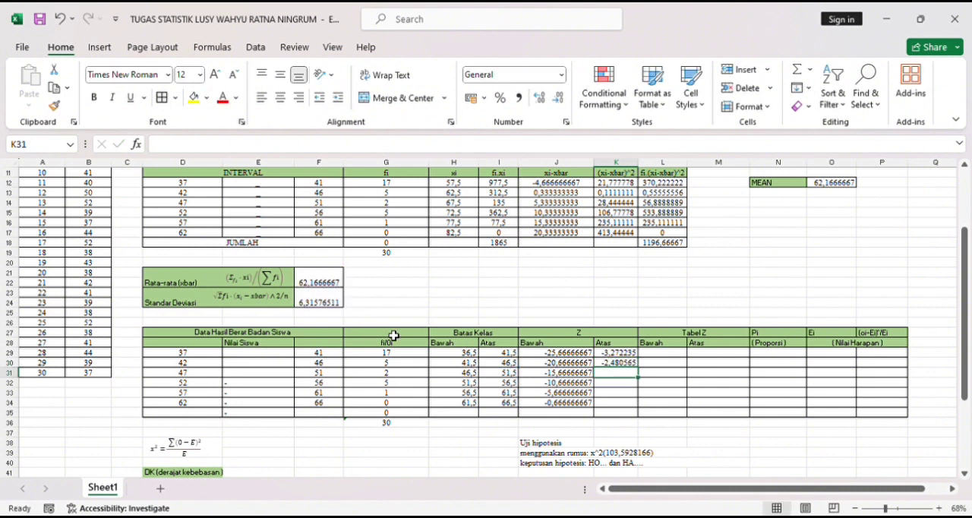
- Calculate the upper Z value for the 47–51 class in K31 with the formula =(I31-$F21)/F23
text(=()
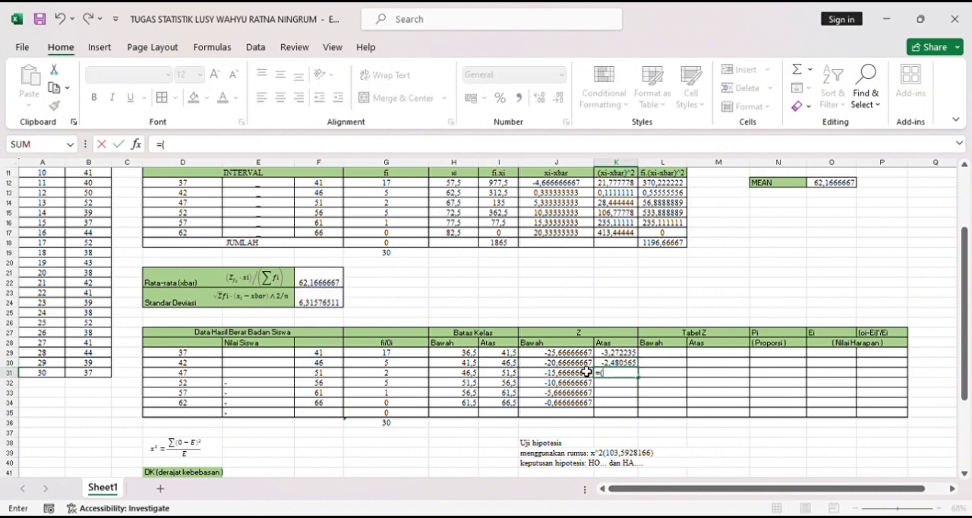
click(510, 375)
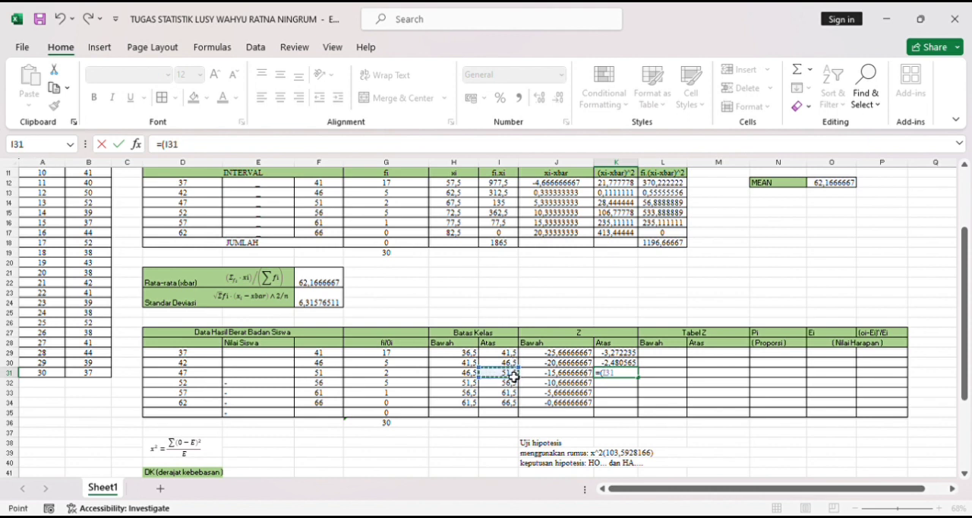
text(-)
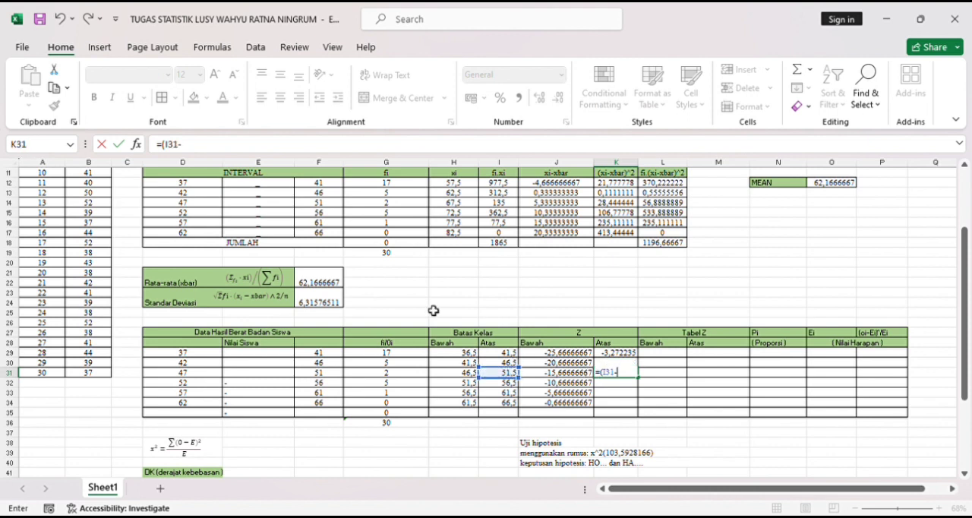
click(321, 287)
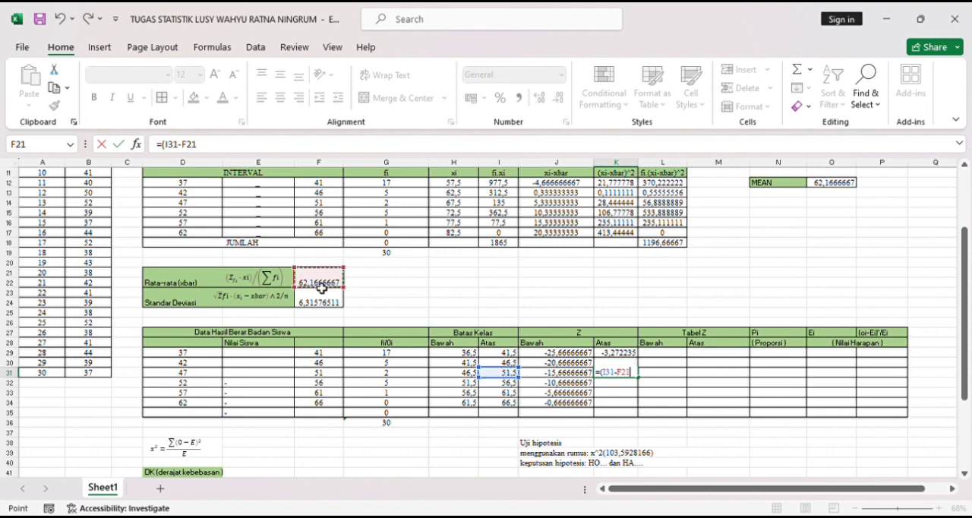
click(624, 375)
text($)
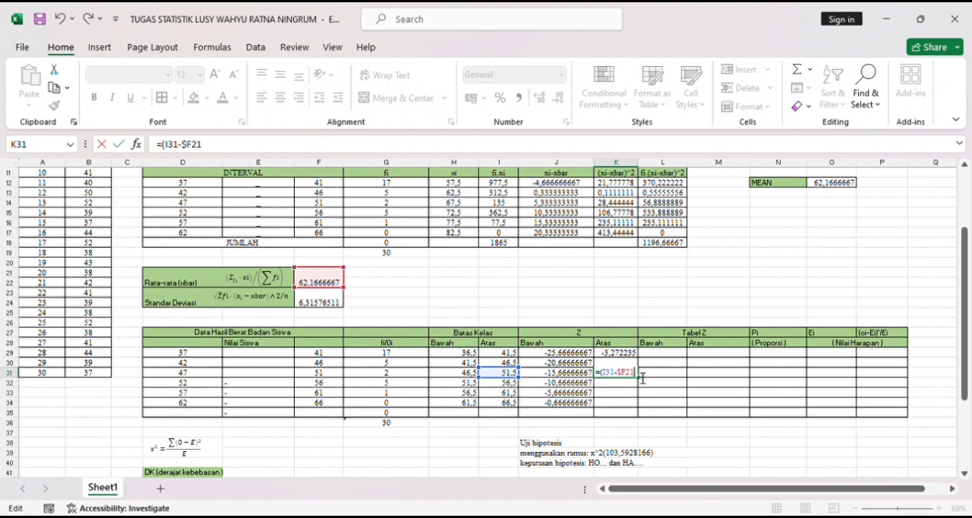
text())
click(335, 308)
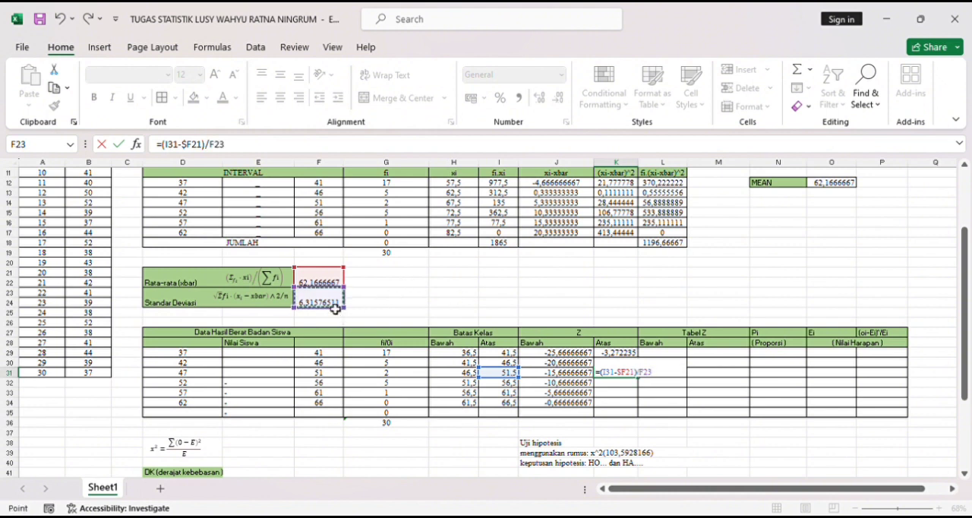
key(Return)
- Calculate the upper Z value for the 52–56 class in K32 with the formula =(I32-$F21)/F23
text(=()
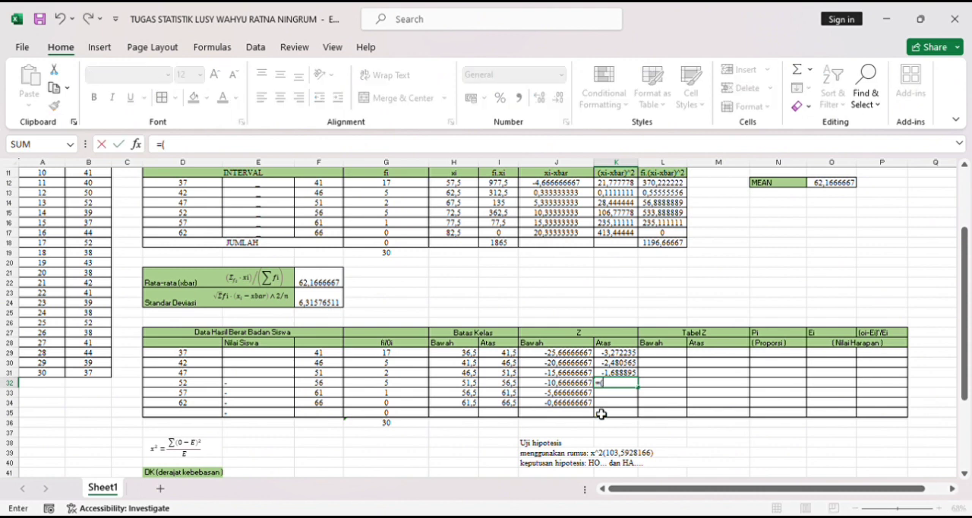
click(513, 386)
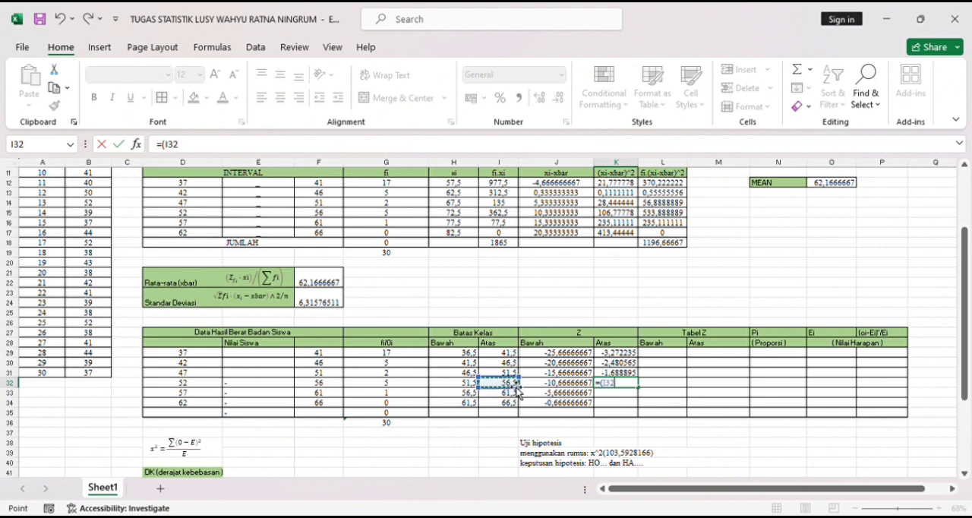
text(-)
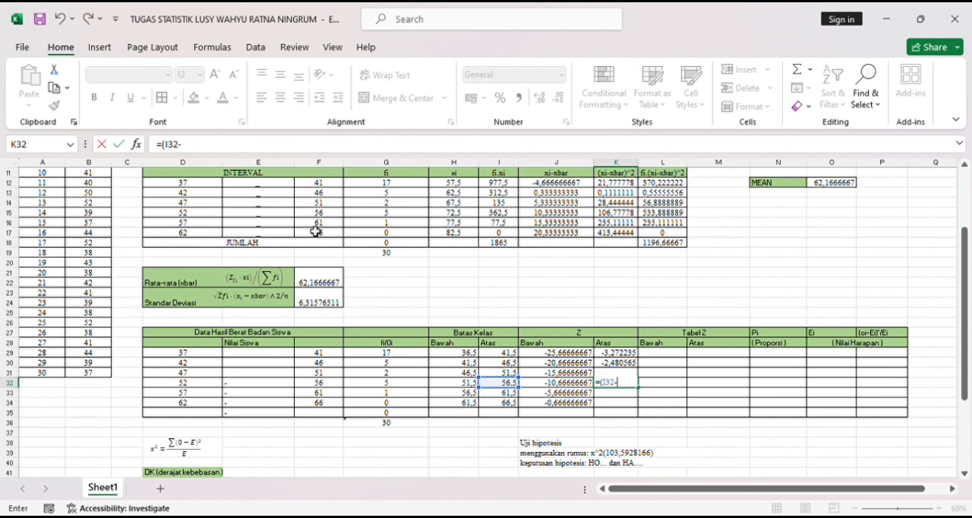
click(329, 284)
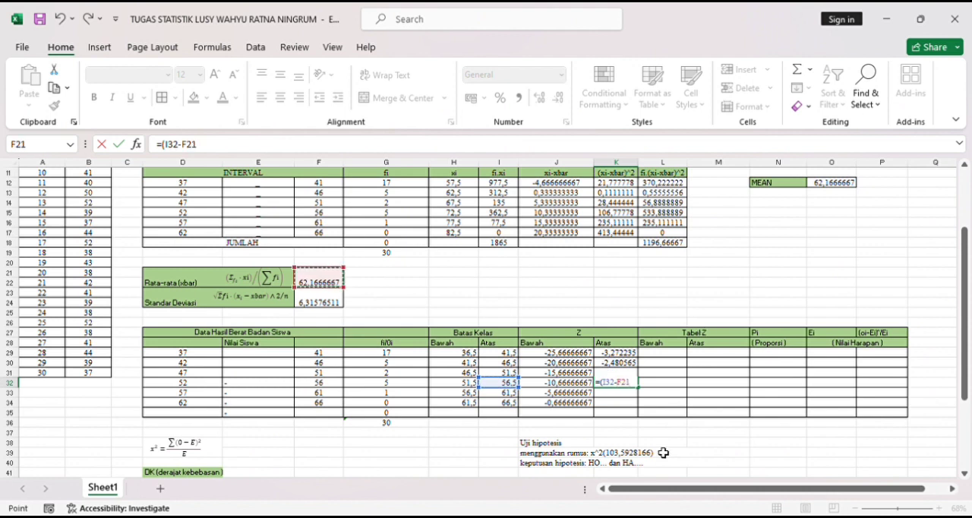
click(624, 388)
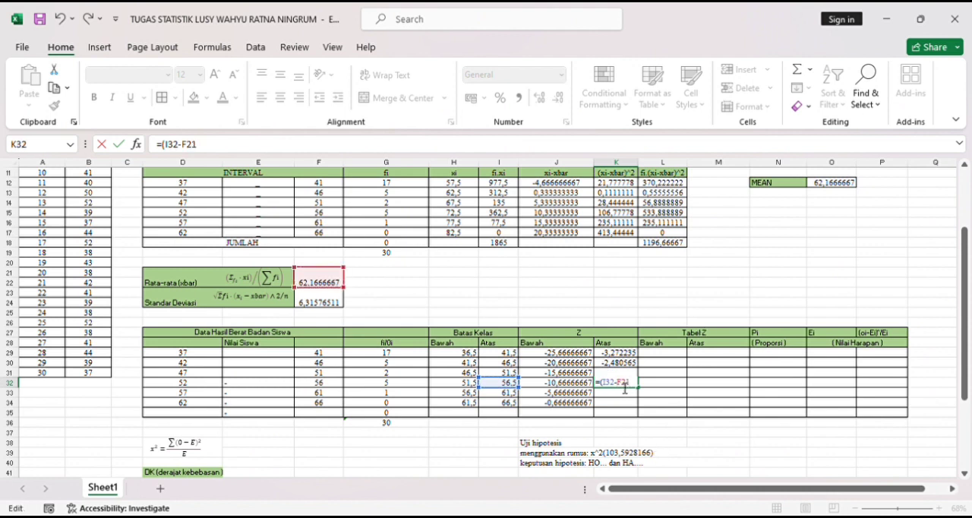
text($F21)/)
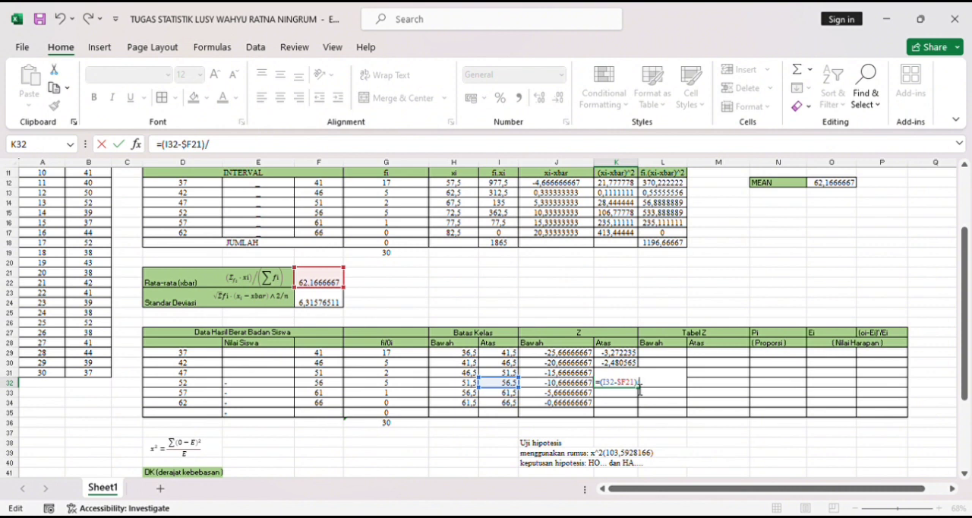
click(331, 306)
key(Return)
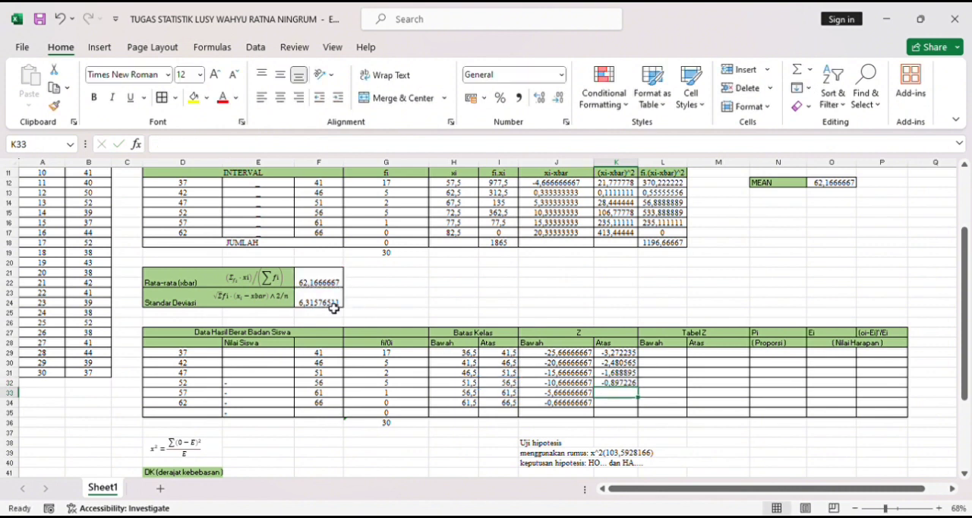
- Calculate the upper Z value for the 57–61 class in K33 with the formula =(I33-$F21)/F23
text(=()
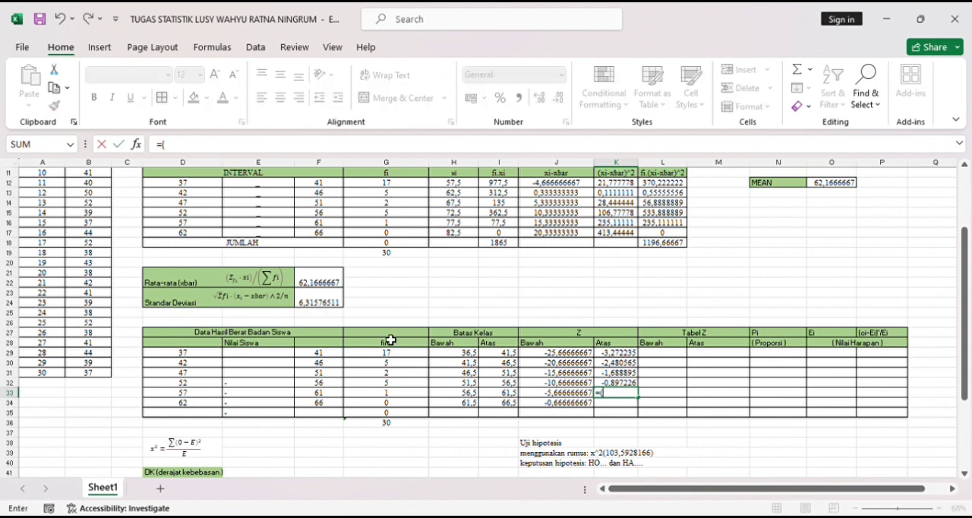
click(513, 397)
text(-)
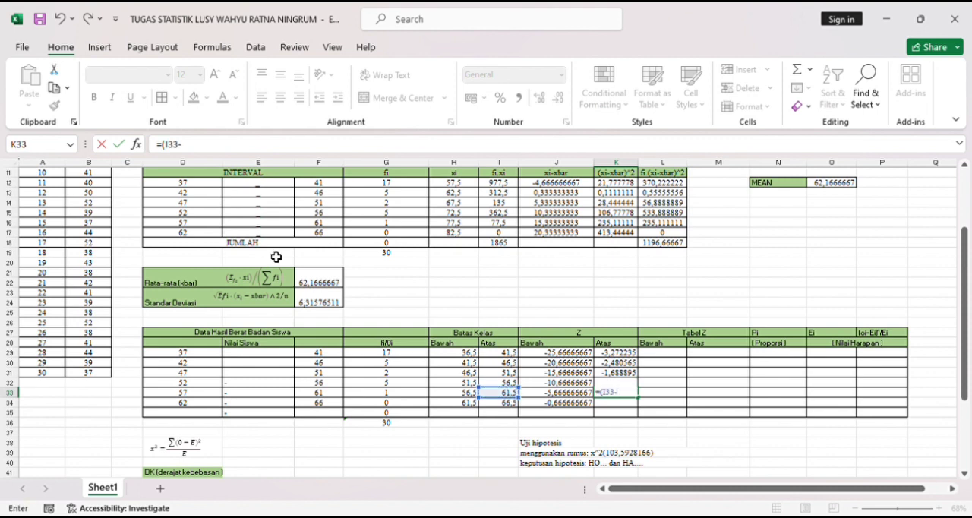
click(314, 283)
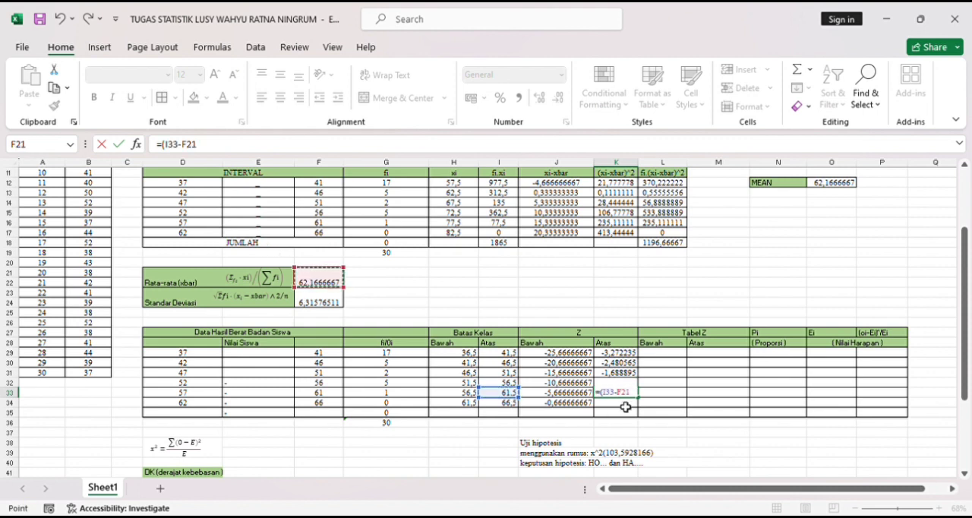
click(625, 393)
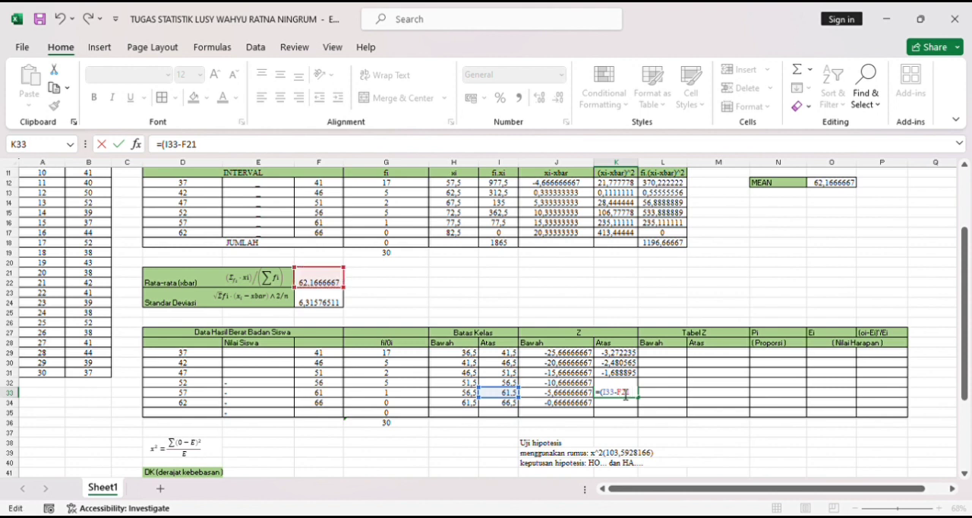
text(F)
key(BackSpace)
text($)
click(644, 398)
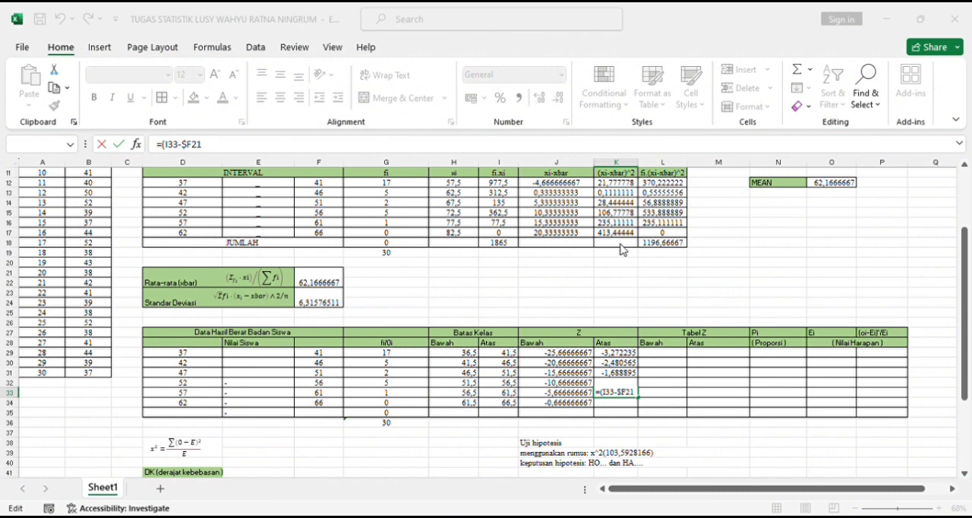
click(640, 400)
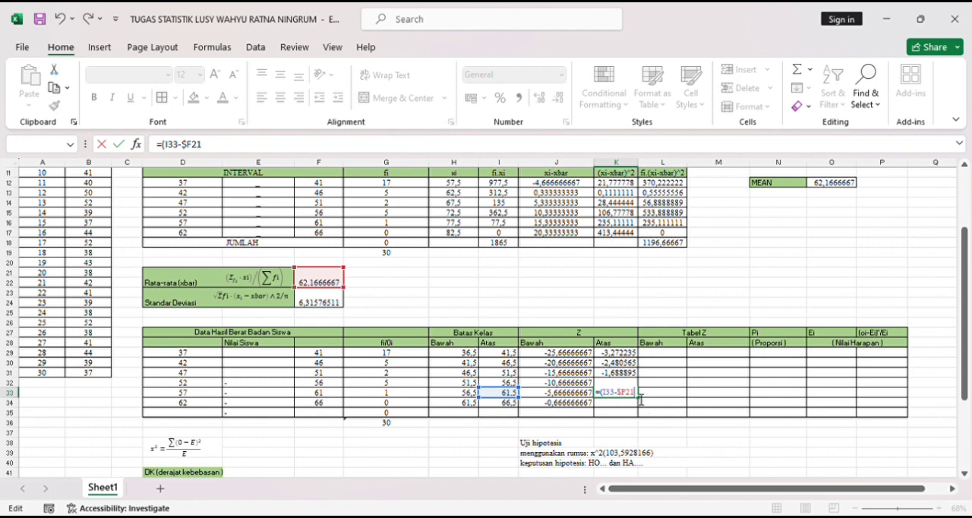
text()/)
click(321, 304)
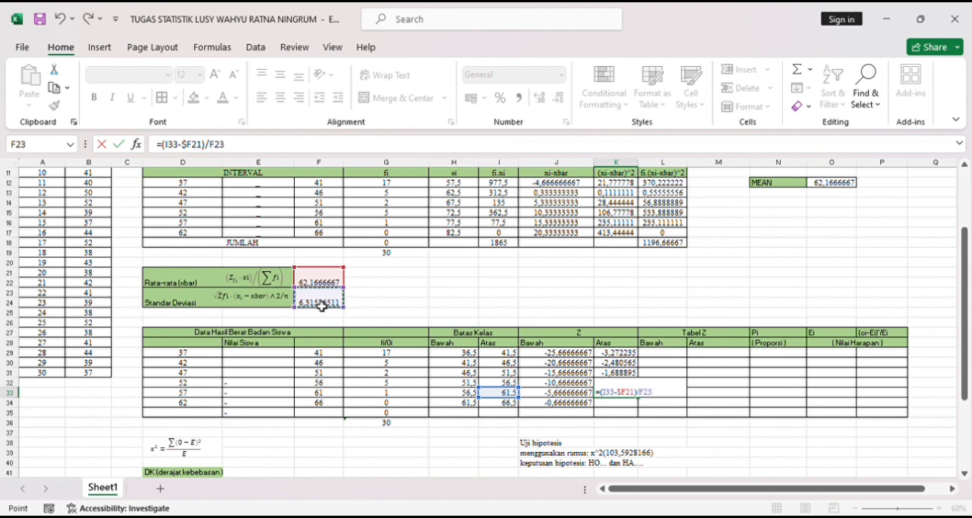
key(Return)
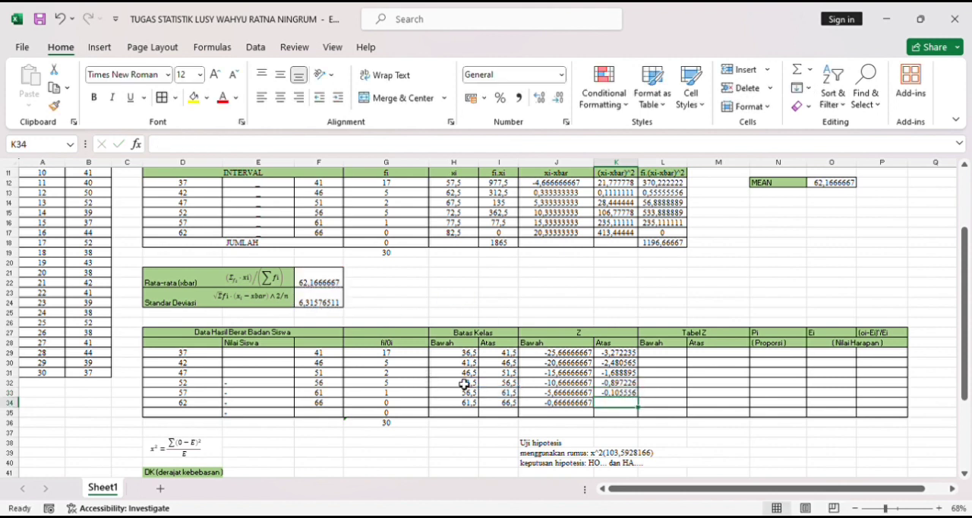
- Calculate the upper Z value for the 62–66 class in K34 with the formula =(I34-$F21)/F23
text(=()
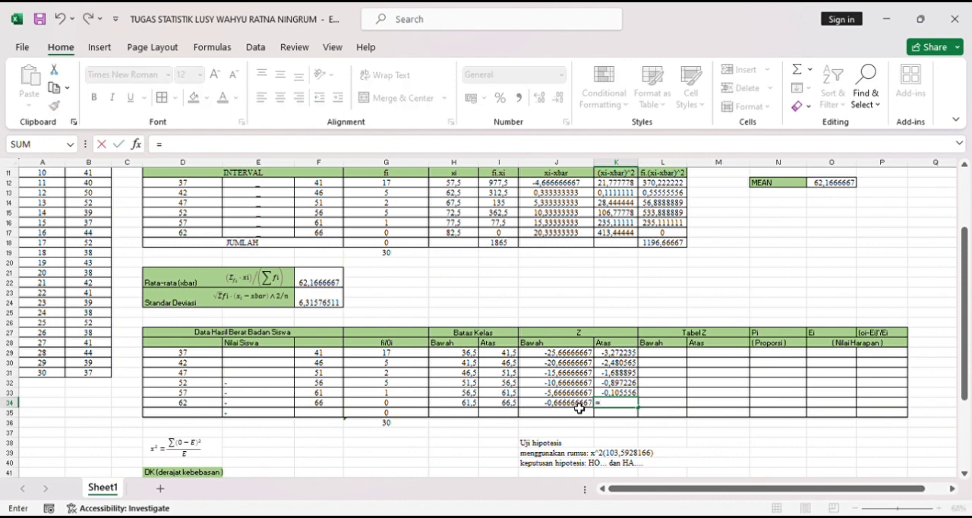
click(514, 404)
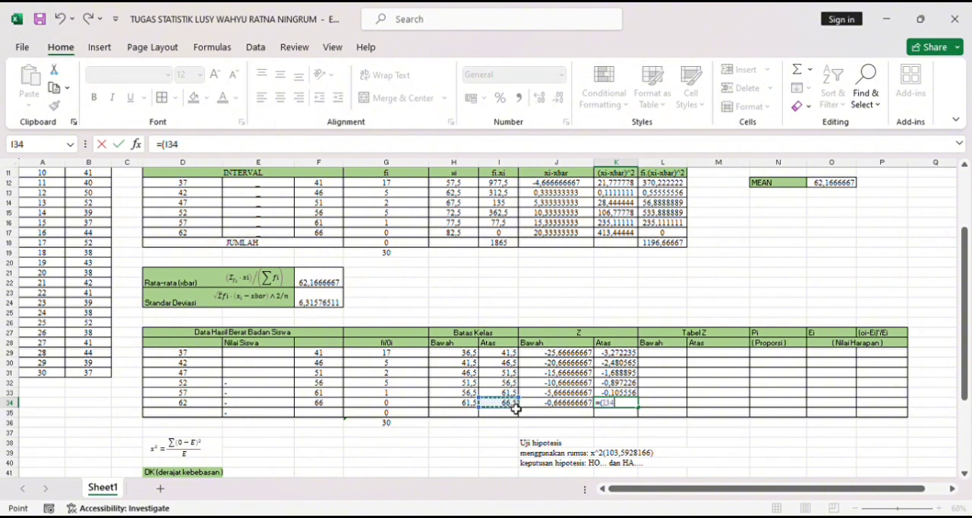
text(-)
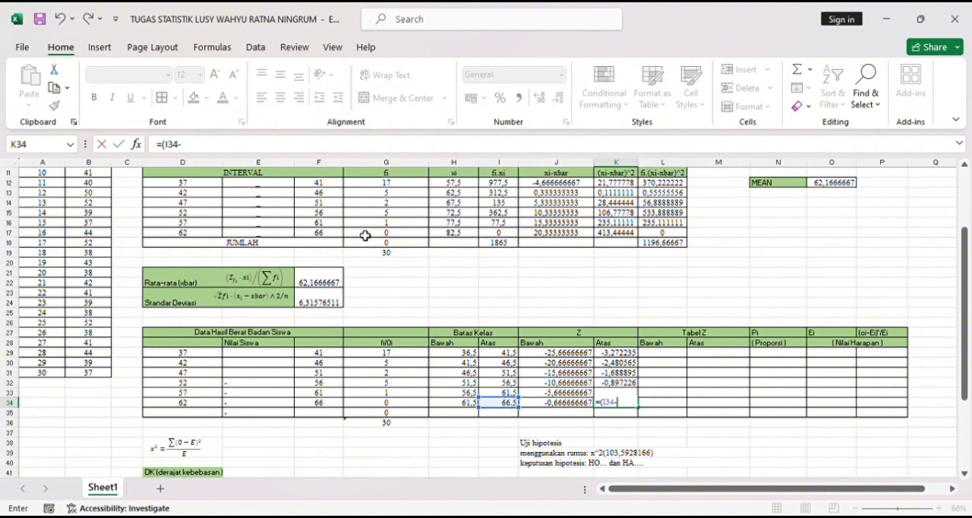
click(329, 279)
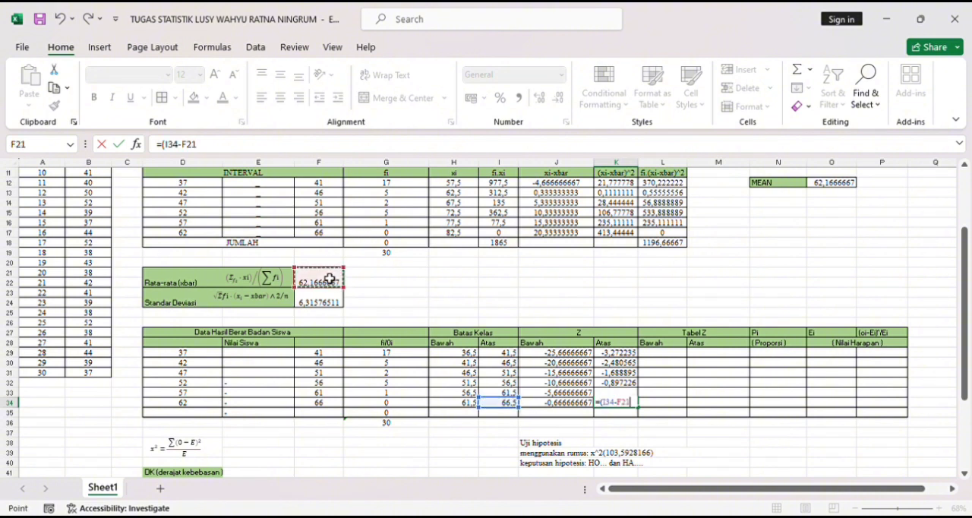
click(623, 408)
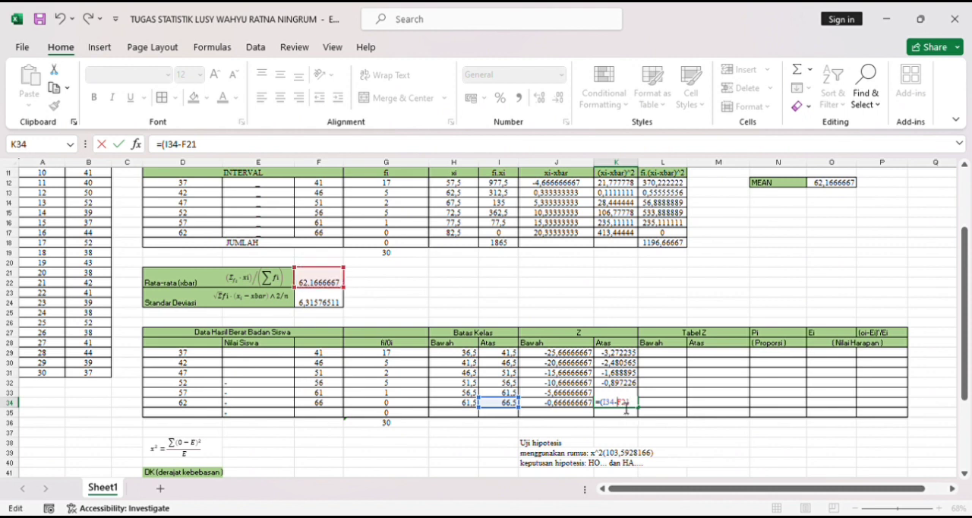
text($F21))
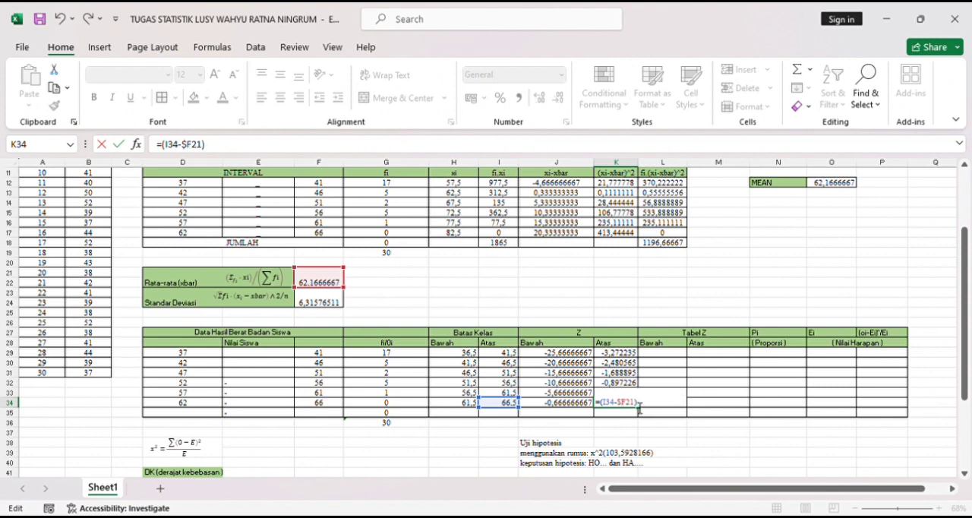
text(/)
click(333, 306)
key(Return)
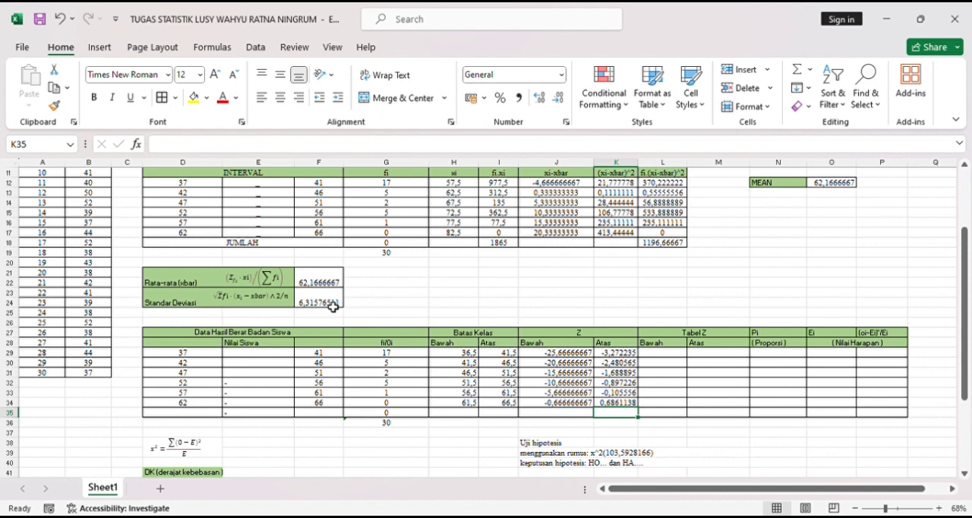
- Calculate the lower Z table value for the 37–41 class in L29 with the formula =NORMSDIST(J29)
click(669, 355)
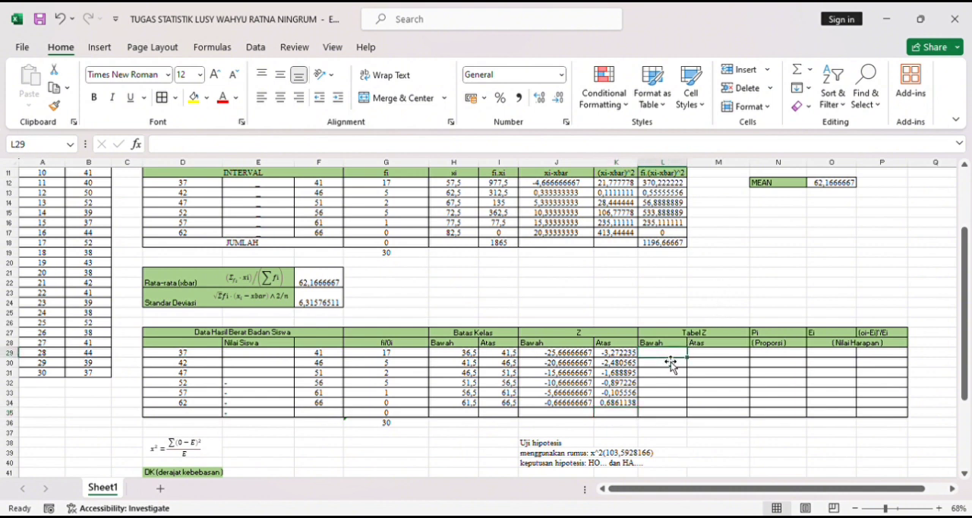
text(=)
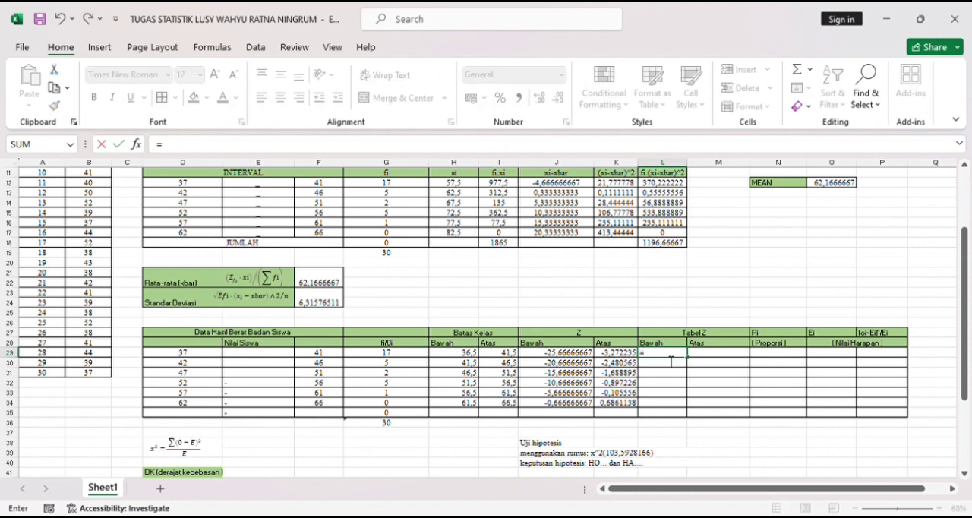
text(NOR)
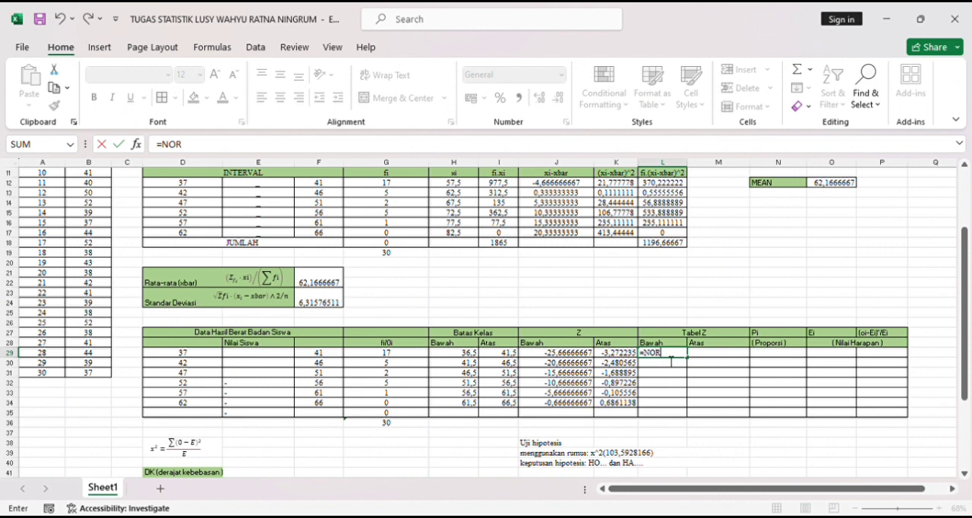
text(MSDIST()
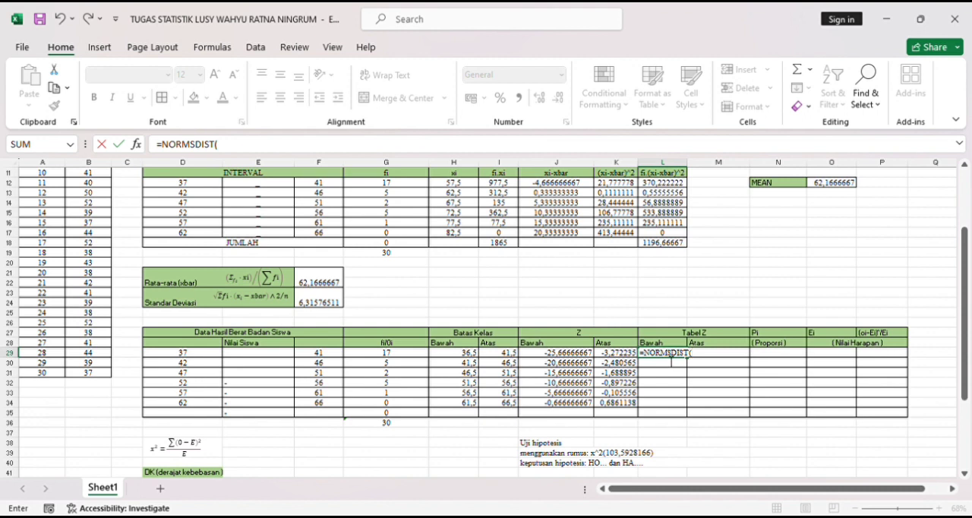
click(558, 355)
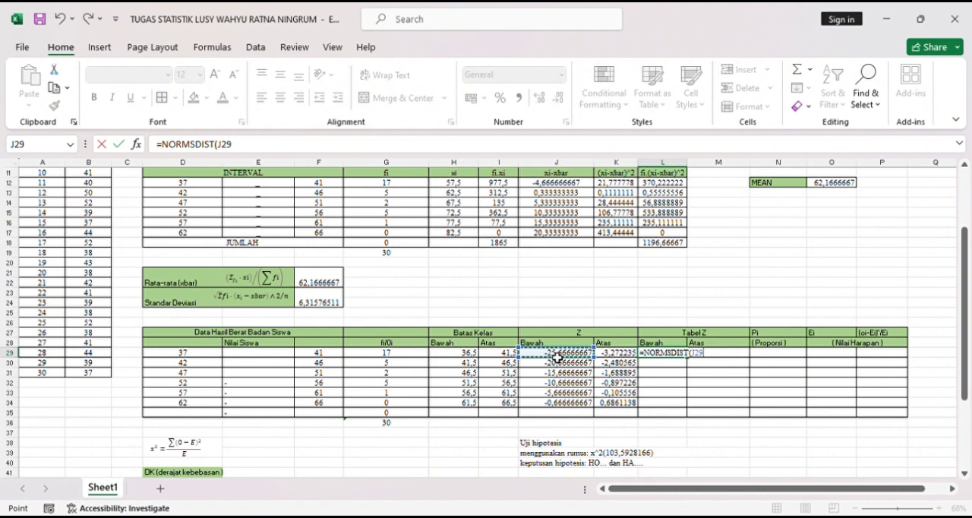
text())
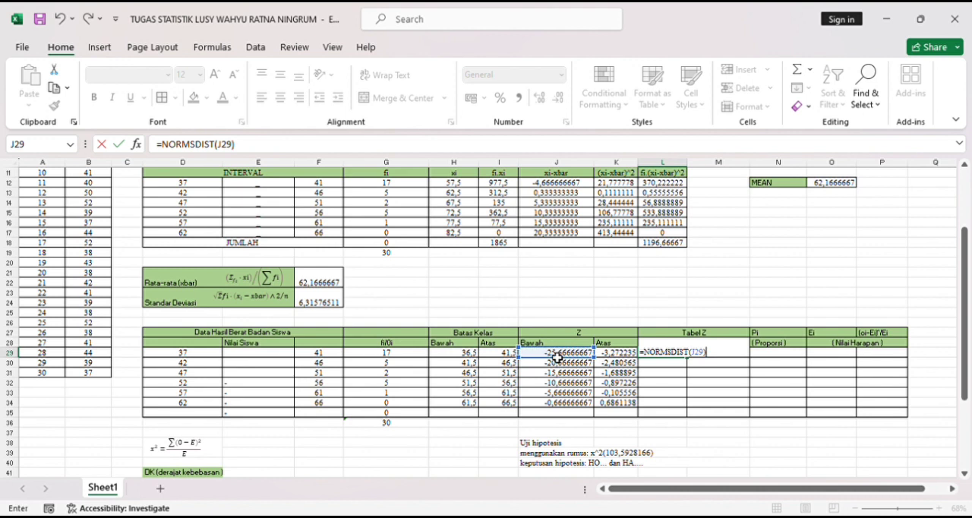
key(Return)
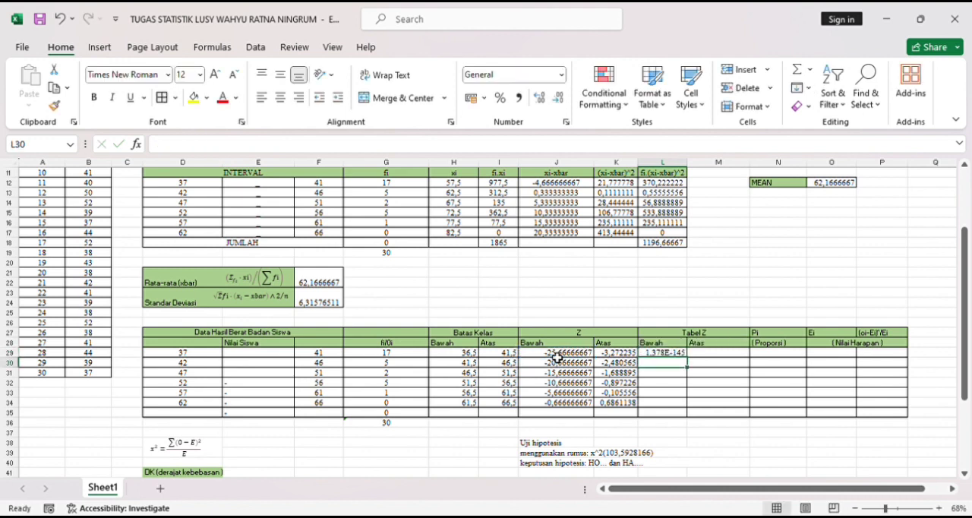
- Fill the lower Z table formula from L29 down to L34 for the remaining classes
click(683, 353)
drag(687, 358, 694, 415)
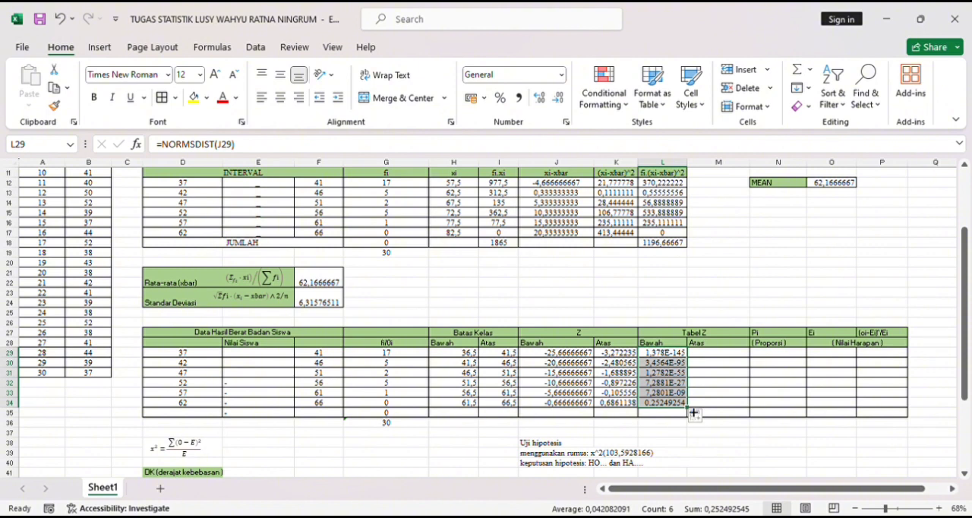
click(685, 359)
- Calculate the upper Z table value in M29 with =NORMSDIST(K29) and fill the formula down to M34
click(720, 355)
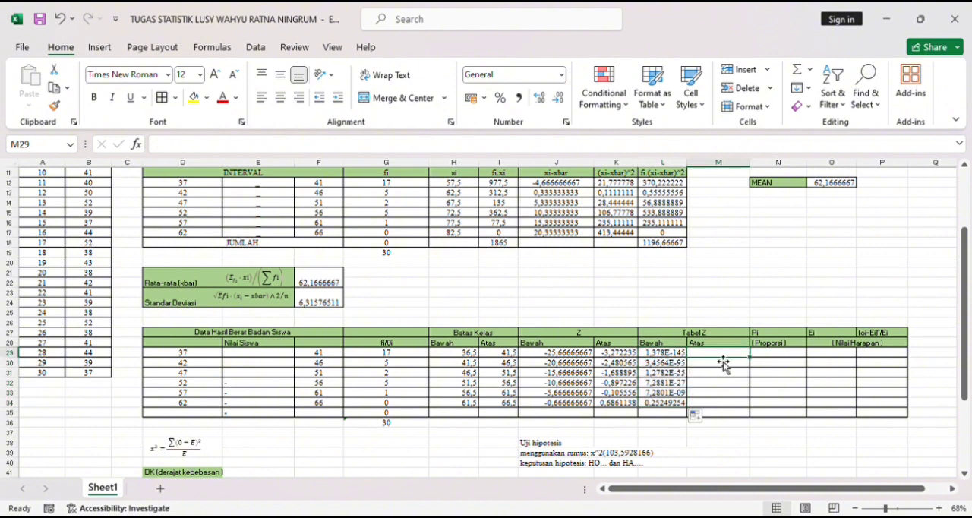
text(=)
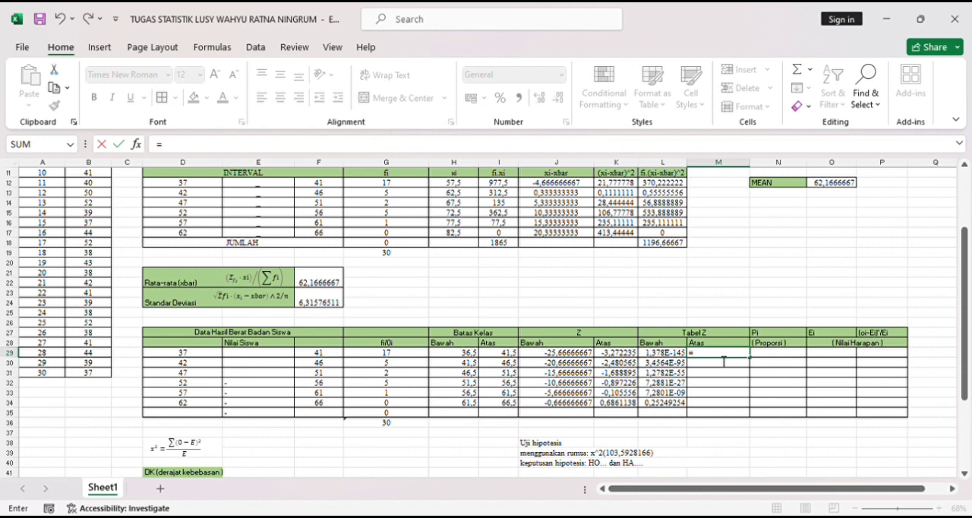
text(NO)
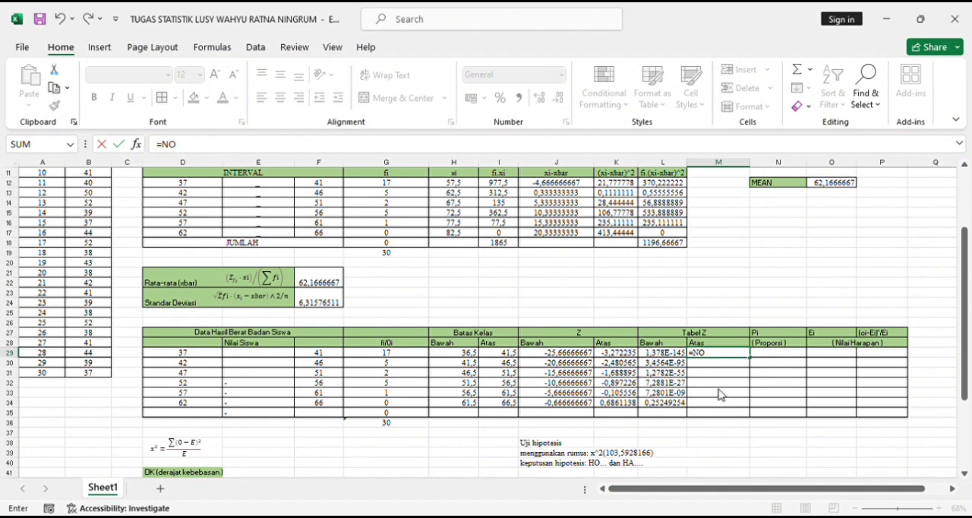
text(RMD)
click(741, 360)
key(BackSpace)
text(SDIST)
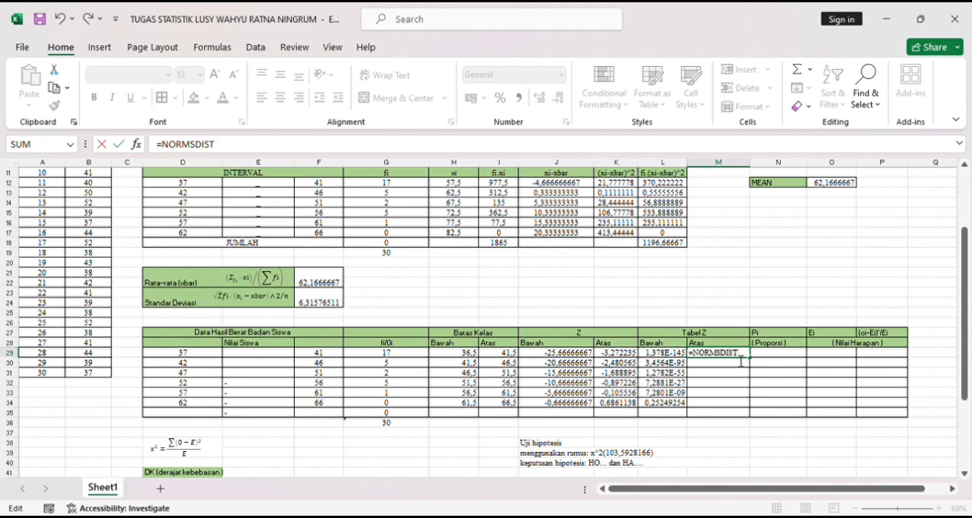
text(()
click(629, 355)
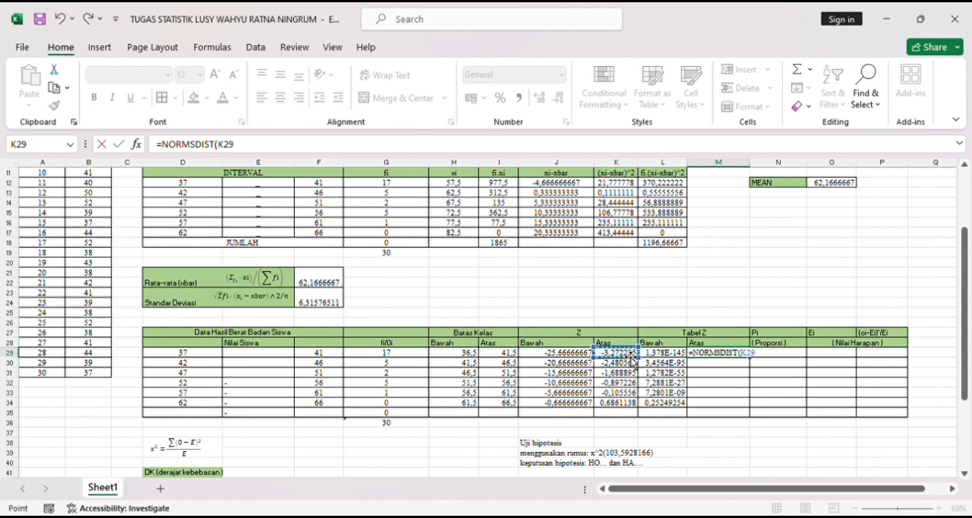
text())
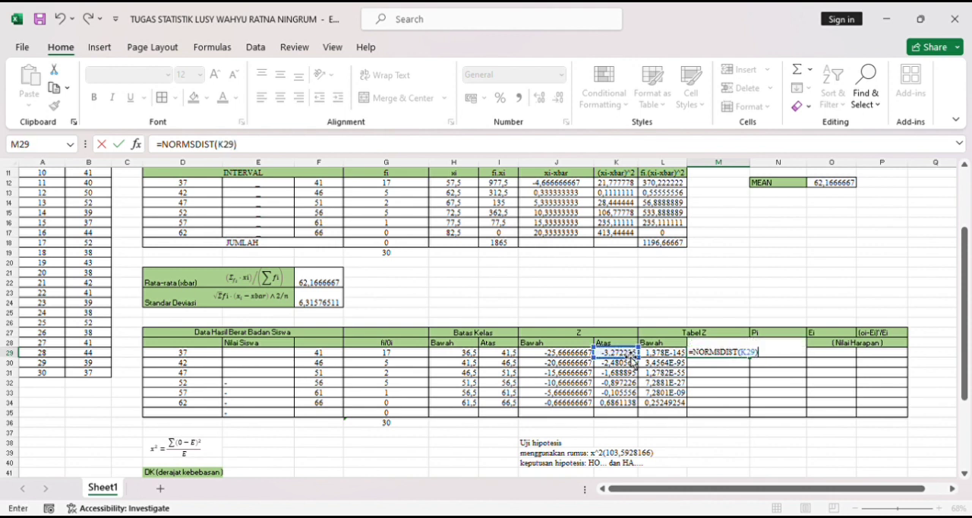
key(Return)
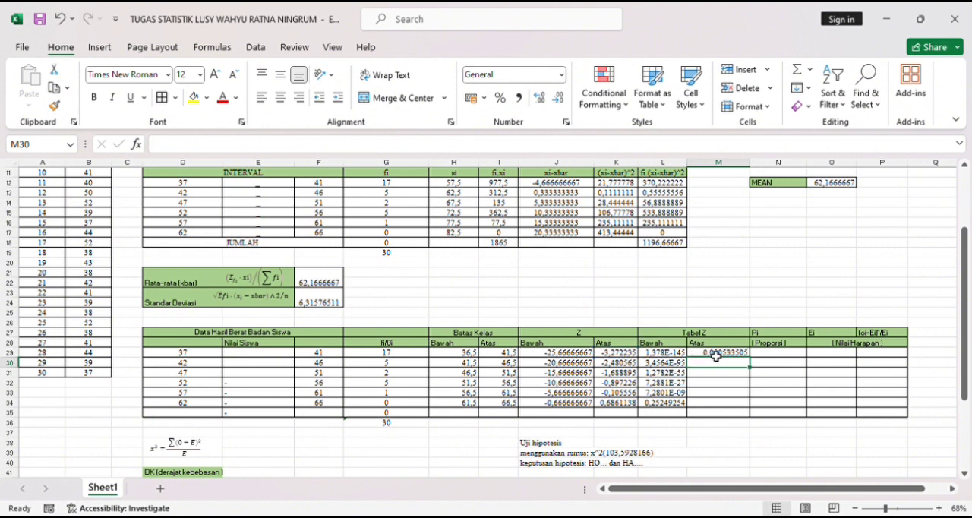
click(716, 354)
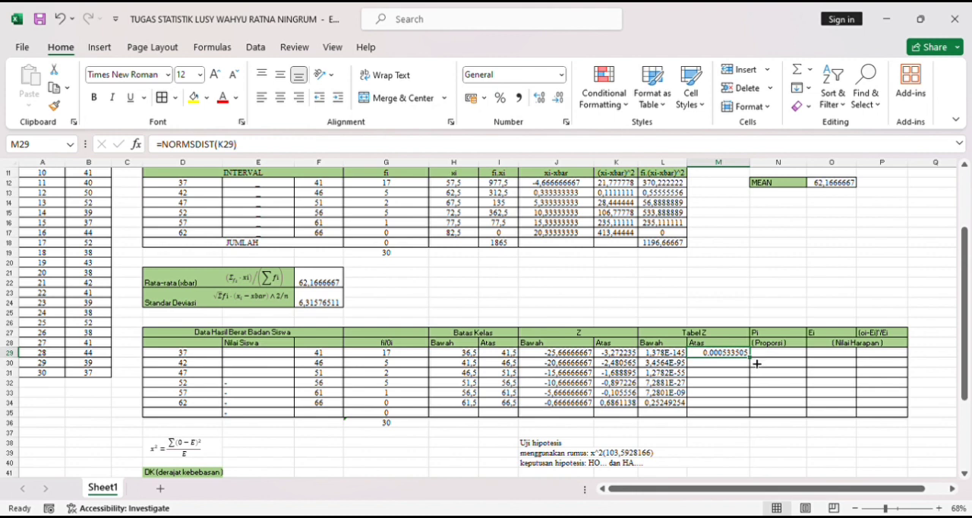
drag(754, 362, 757, 412)
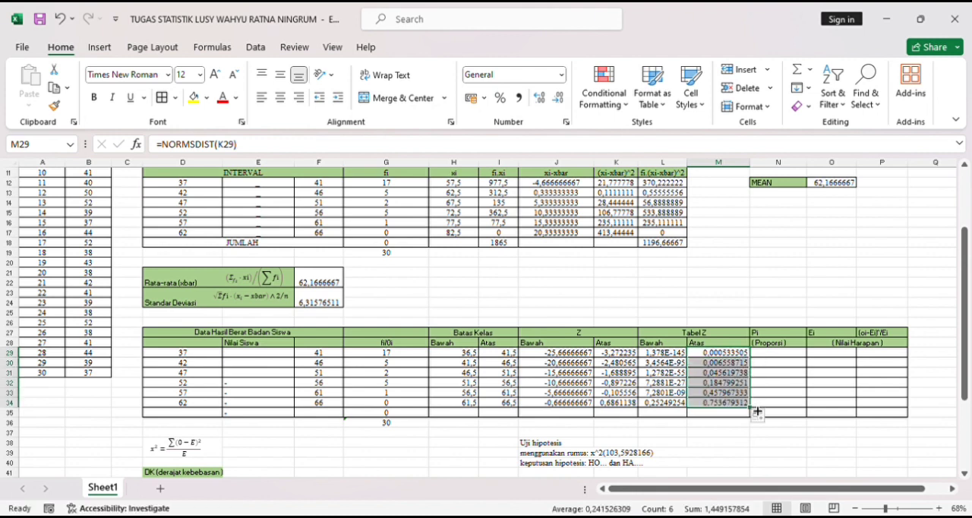
- Calculate the proportion (Pi) in N29 with =ABS(L29-M29) and fill the formula down to N34
click(775, 357)
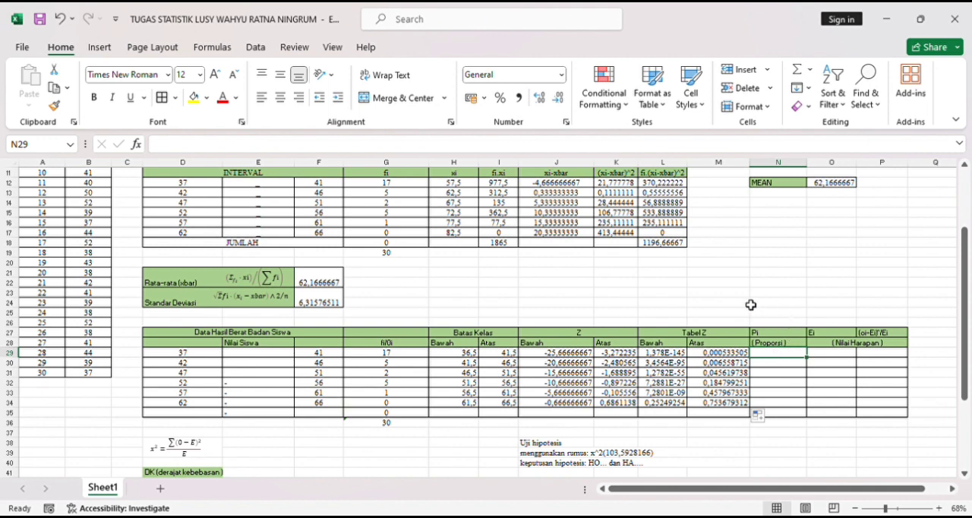
double_click(771, 356)
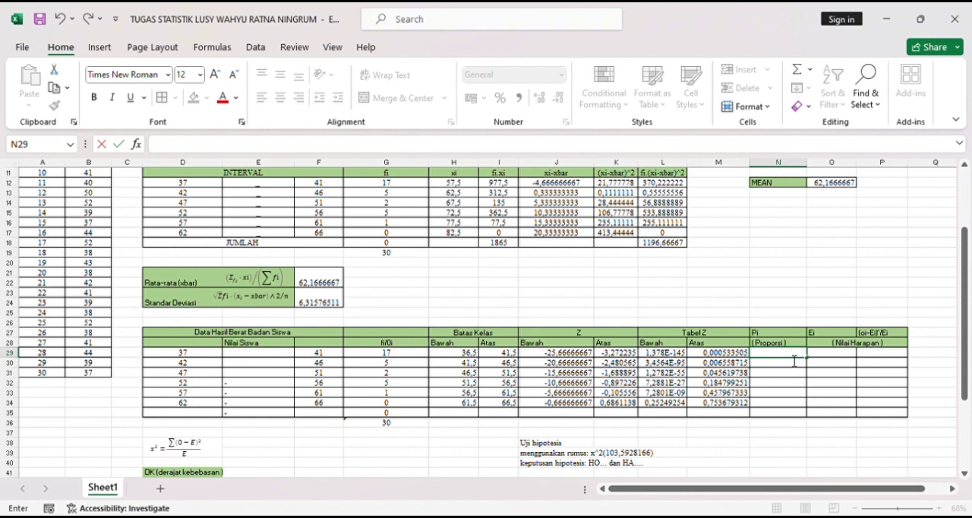
text(=ABS()
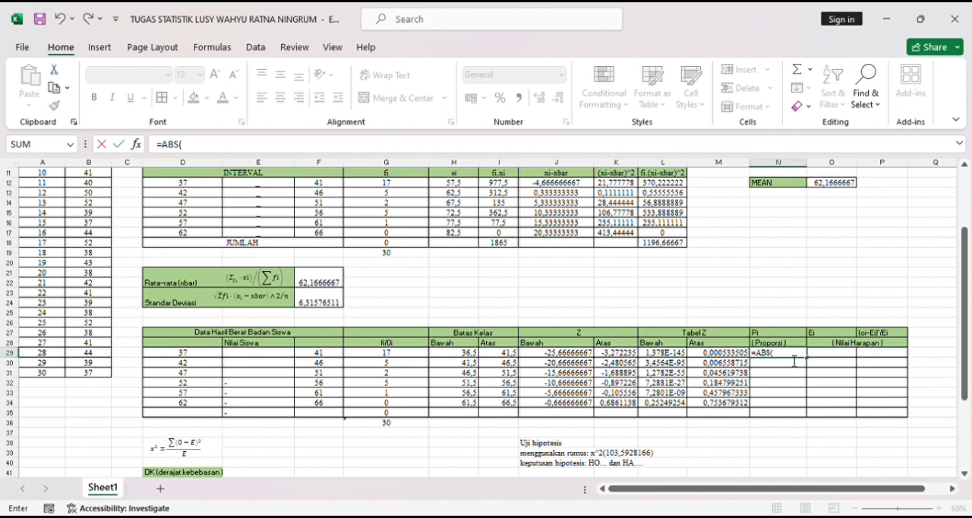
click(680, 354)
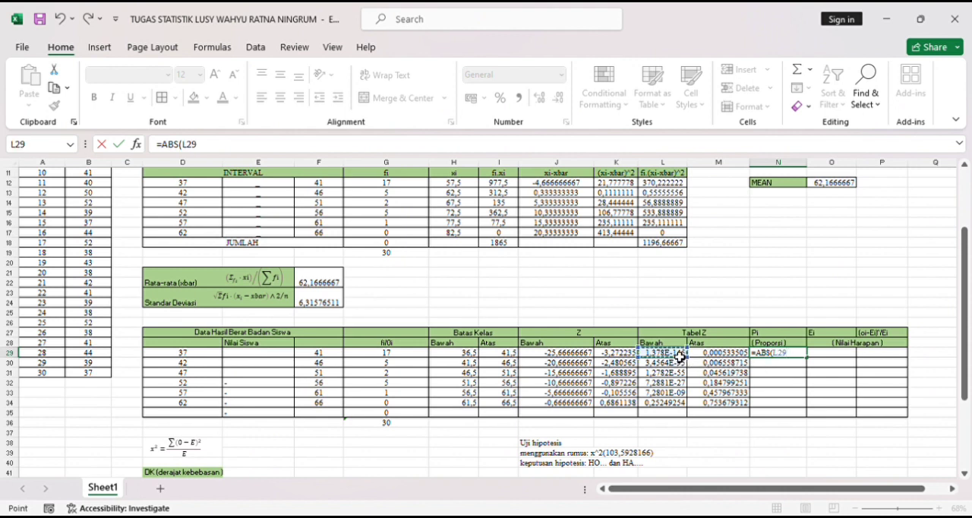
text(-)
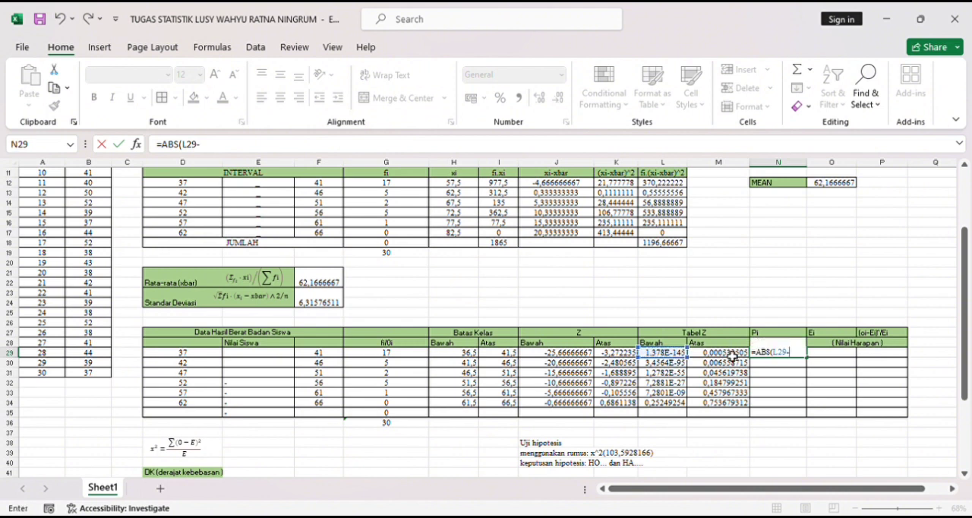
click(731, 357)
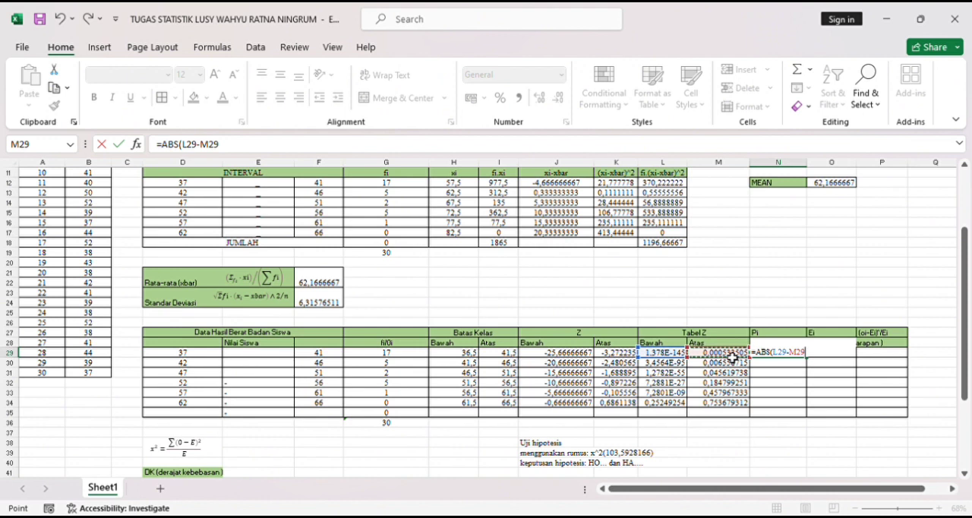
text())
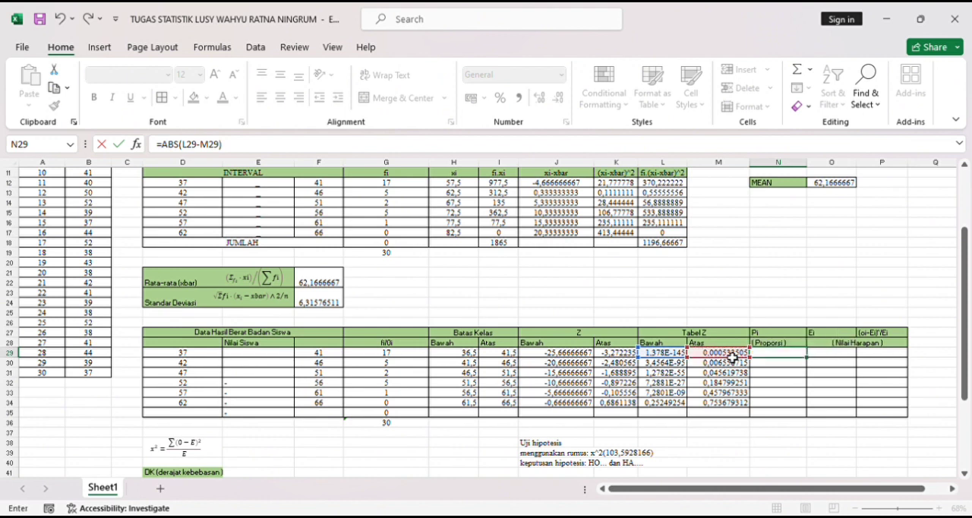
key(Return)
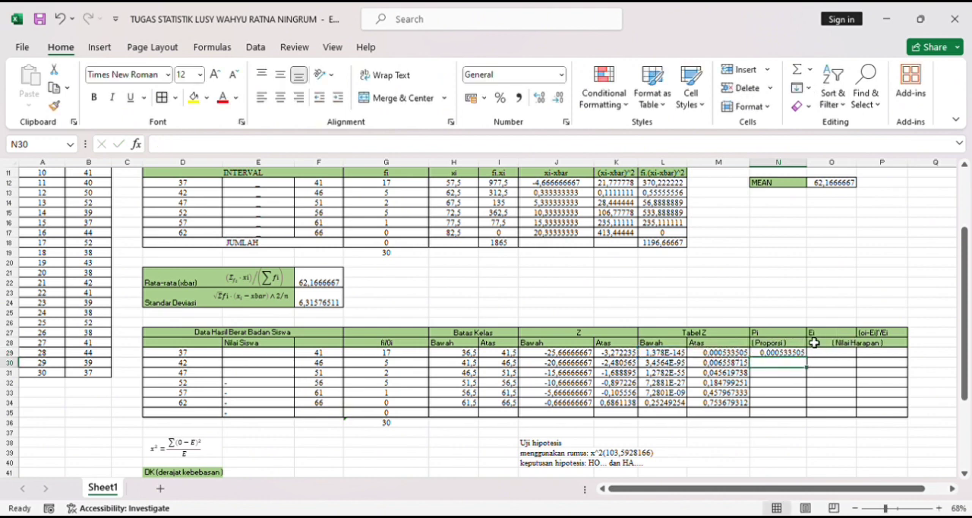
click(802, 354)
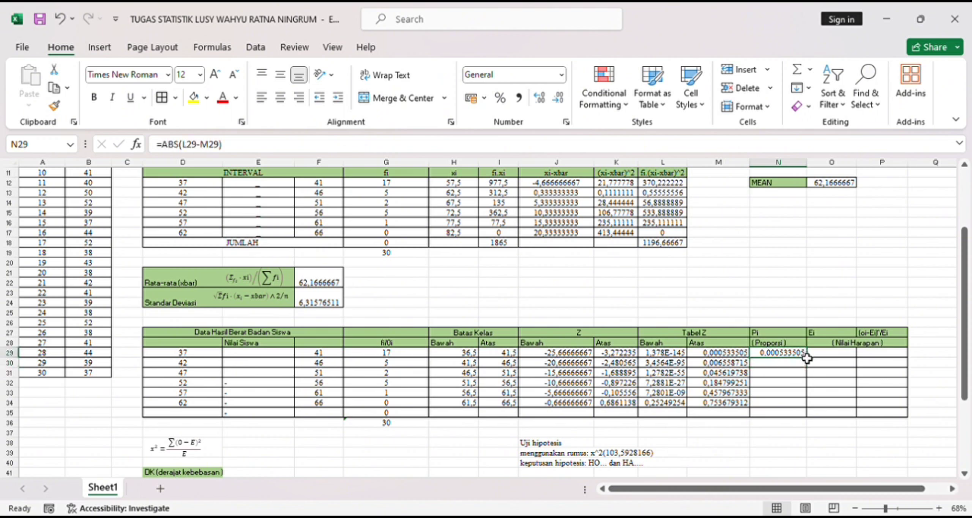
drag(811, 363, 819, 410)
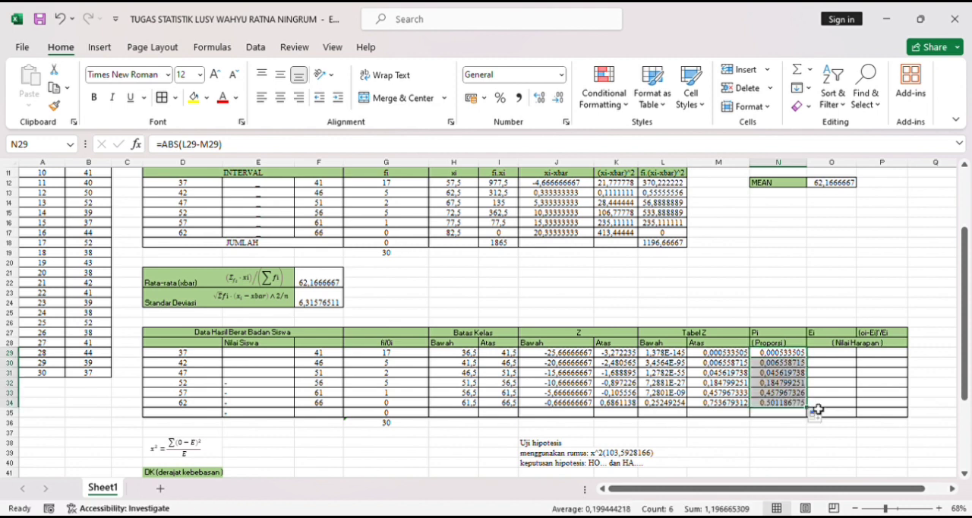
- Calculate the expected frequency (Ei) for the 37–41 class in O29 with the formula =N29*G36
click(834, 358)
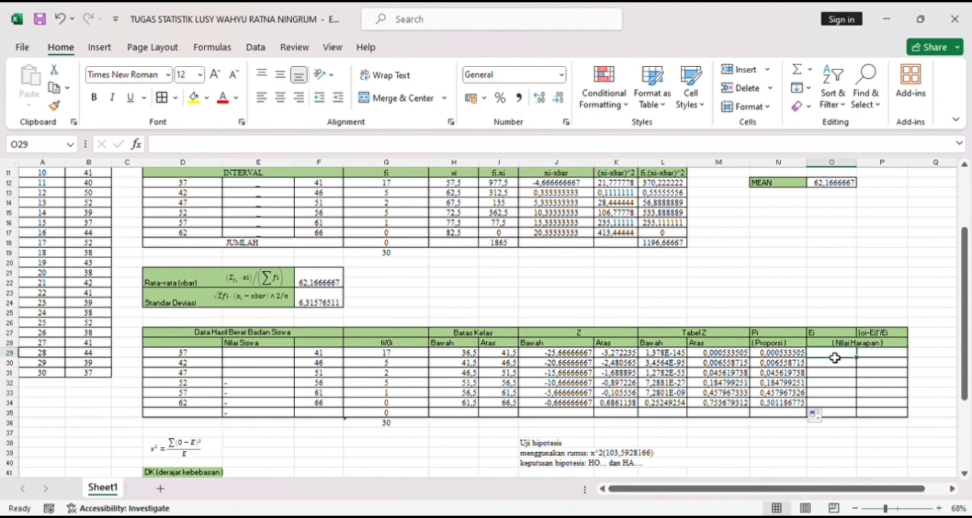
text(=)
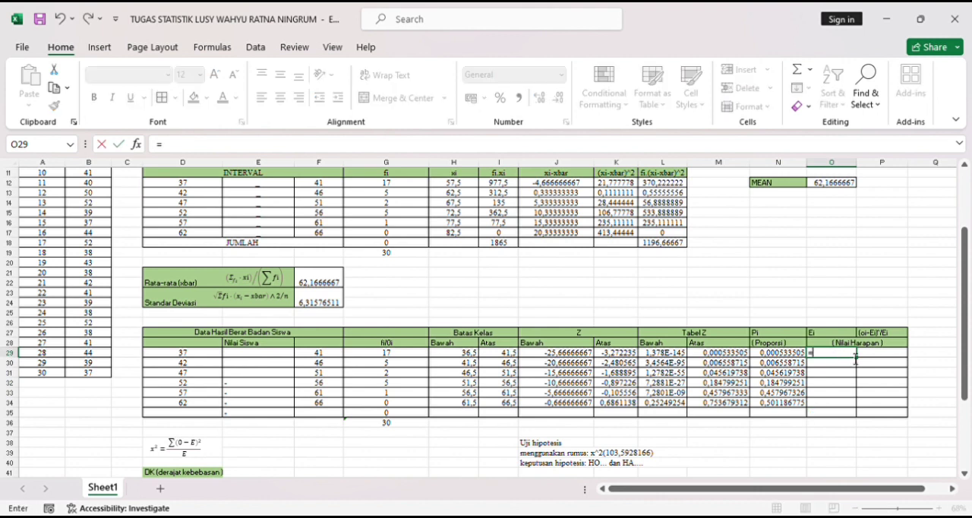
click(798, 354)
text(*)
click(405, 424)
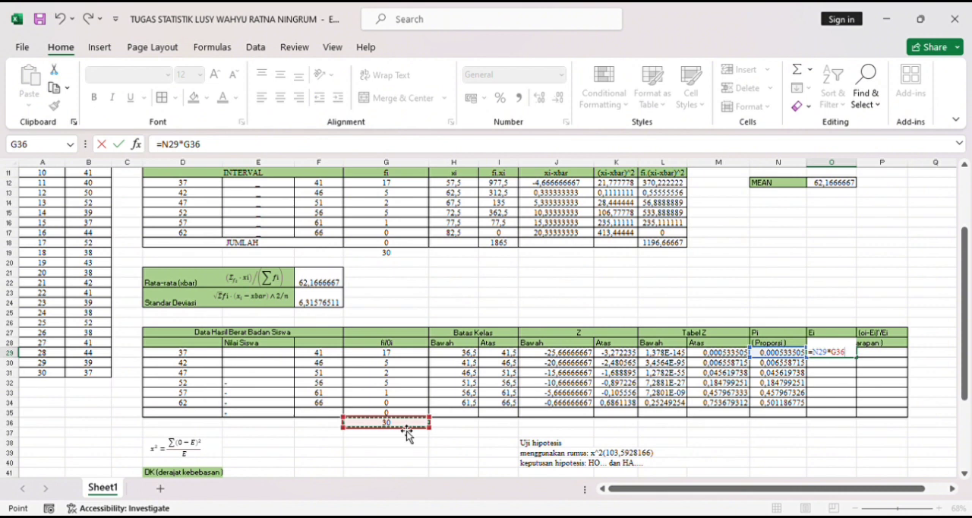
click(835, 356)
text($)
key(Return)
- Try to fill the expected frequency formula from O29 down to O34, and undo the fill
click(849, 353)
drag(857, 358, 863, 406)
key(ctrl+z)
- Calculate the expected frequency for the 42–46 class in O30 with the formula =N30*G36
click(852, 368)
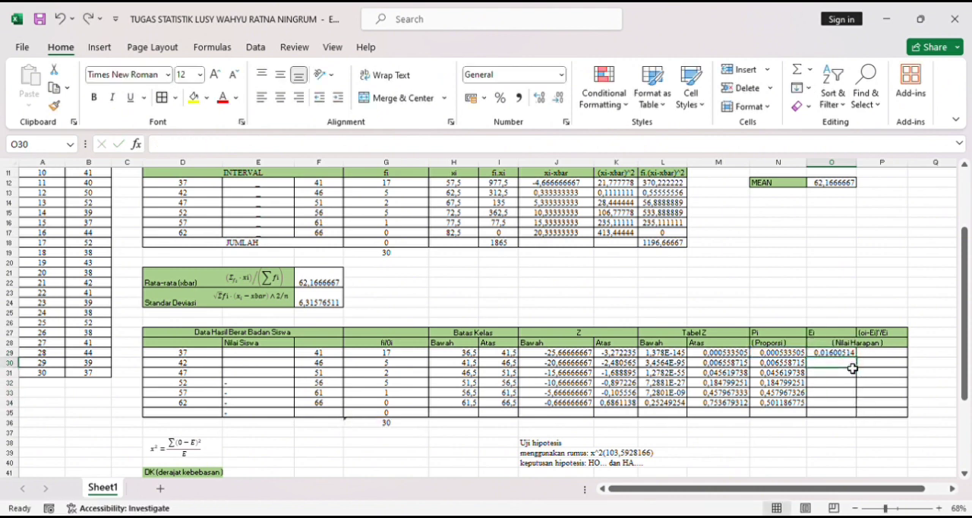
text(=)
click(782, 363)
text(*)
click(395, 423)
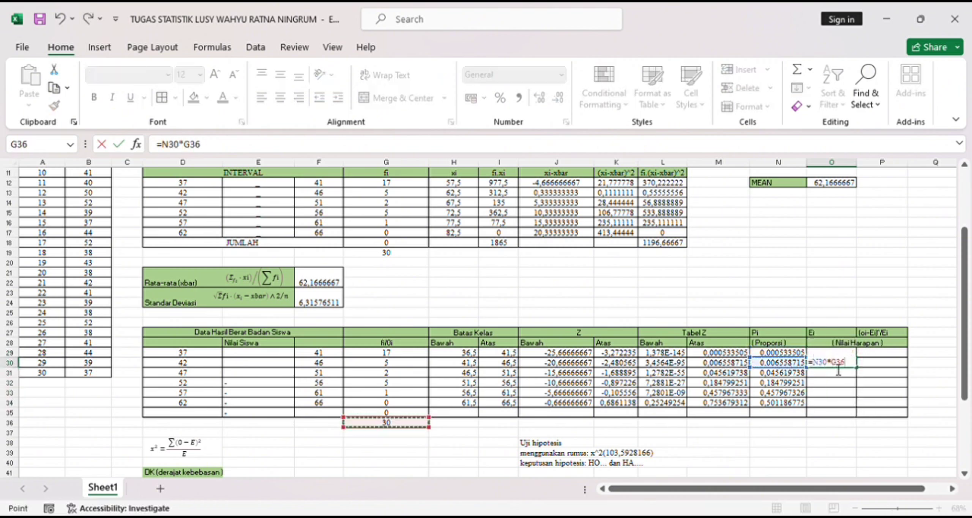
key(Escape)
- Calculate the expected frequency for the 47–51 class in O31 with the formula =N31*G36
click(839, 372)
text(=)
click(782, 373)
text(*)
click(408, 428)
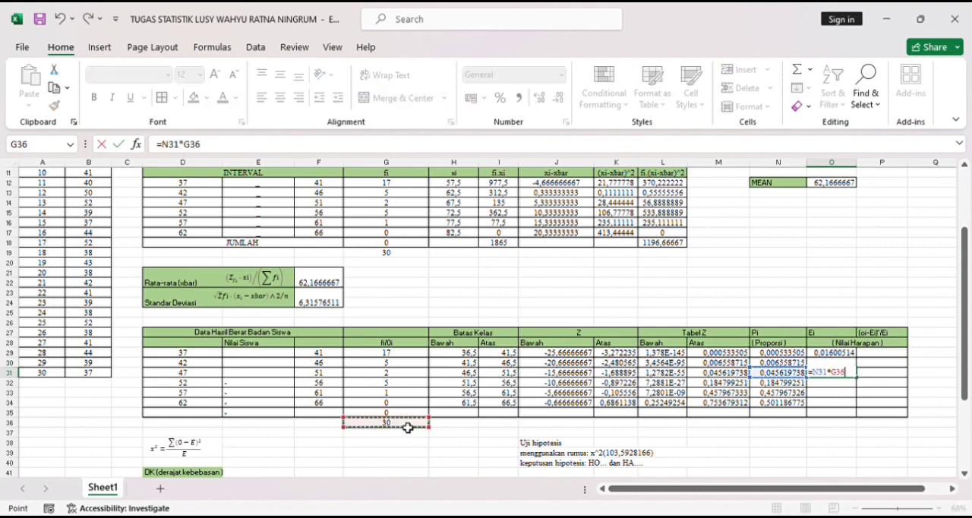
key(Return)
- Calculate the expected frequency for the 52–56 class in O32 by multiplying N32 by the total in G36
text(=)
click(796, 384)
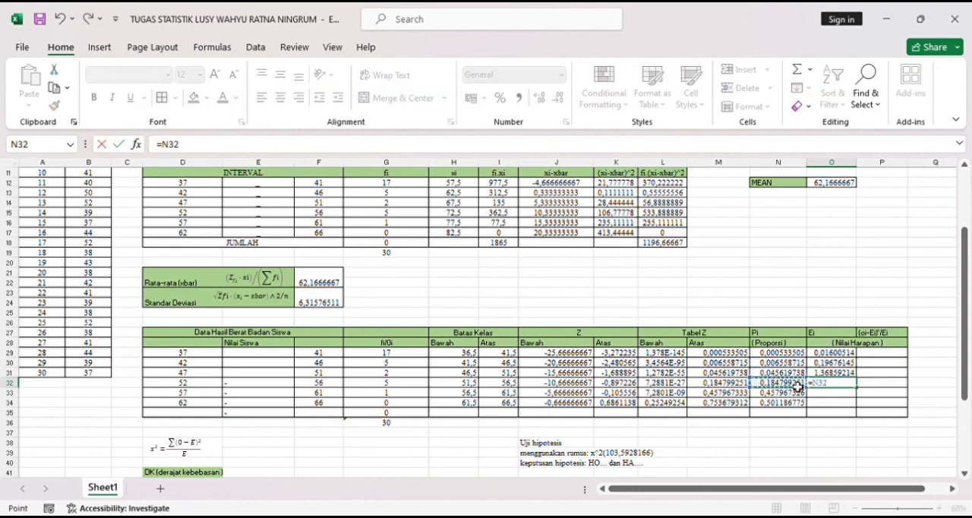
text(*)
click(404, 423)
key(Return)
- Calculate the expected frequency for the 57–61 class in O33 by multiplying N33 by the total in G36
text(=)
click(786, 393)
text(*)
click(407, 426)
key(Return)
- Calculate the expected frequency for the 62–66 class in O34 with the formula =N34*G36
text(=)
click(795, 405)
text(*)
click(408, 425)
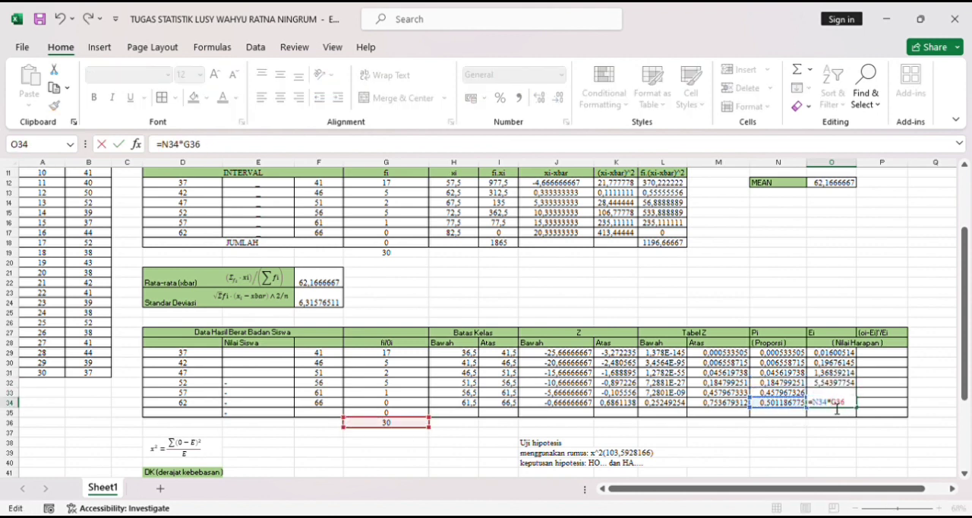
key(Return)
- Calculate the chi-square components in P29:P34, entering =(G29-O29)^2/O29 in P29 and filling it down to the 62–66 class
click(886, 355)
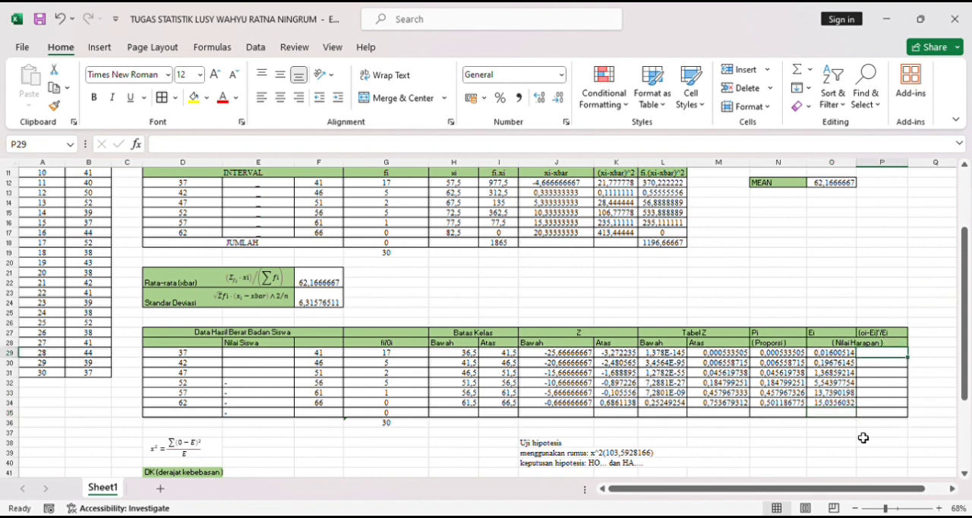
text(==)
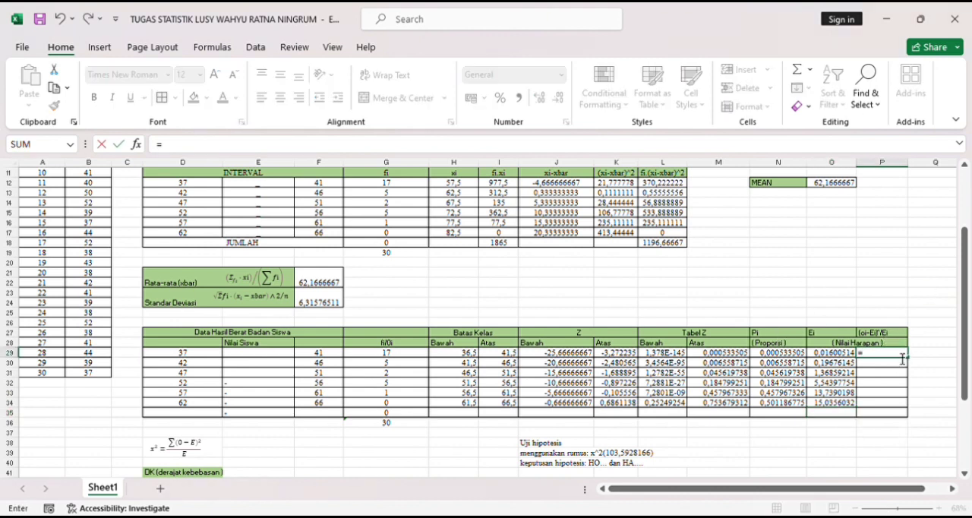
text(()
click(399, 355)
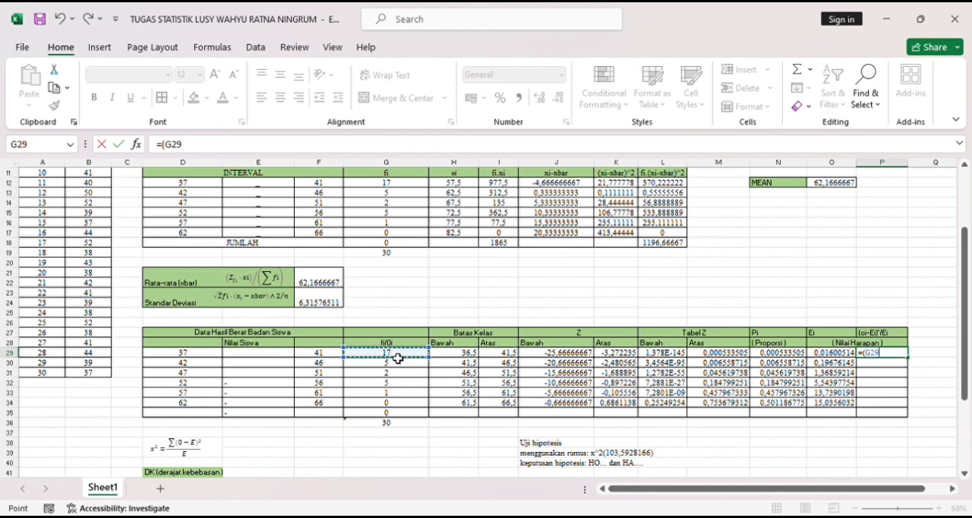
text(-)
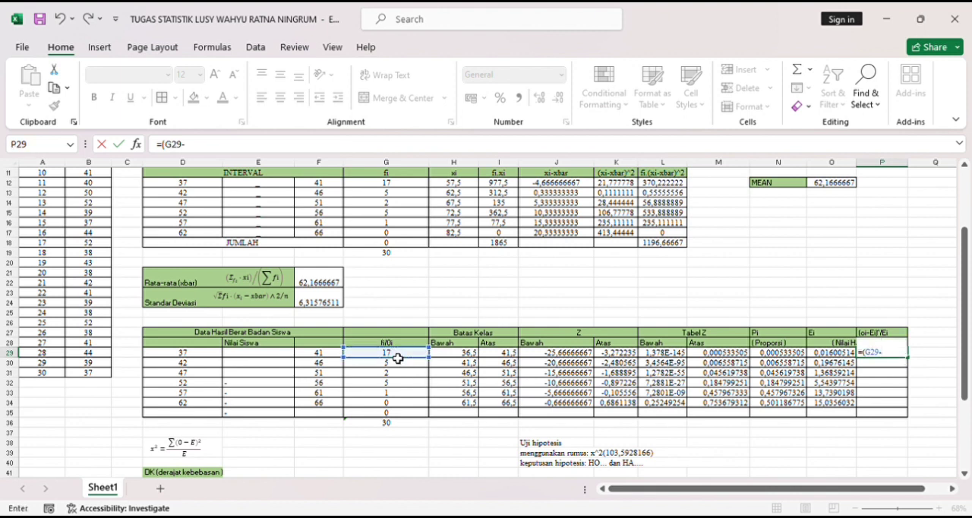
click(838, 356)
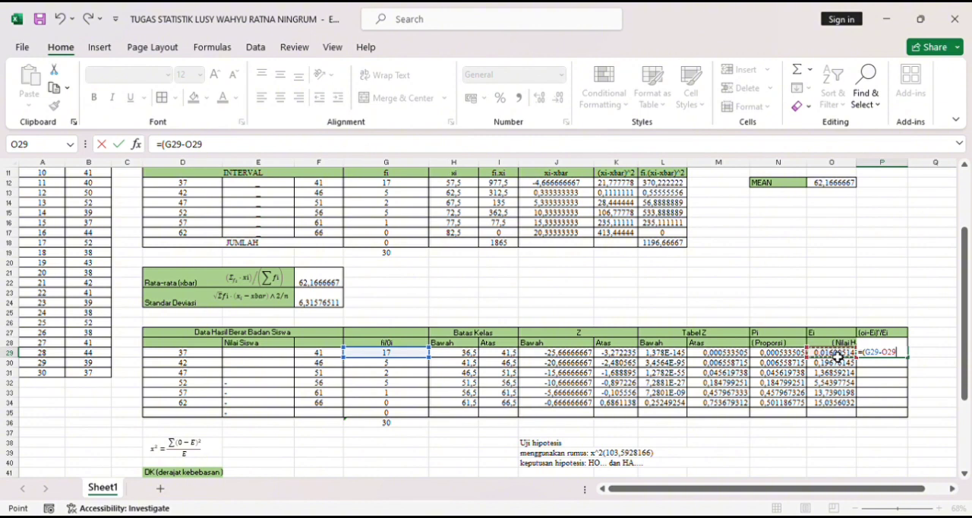
text()^)
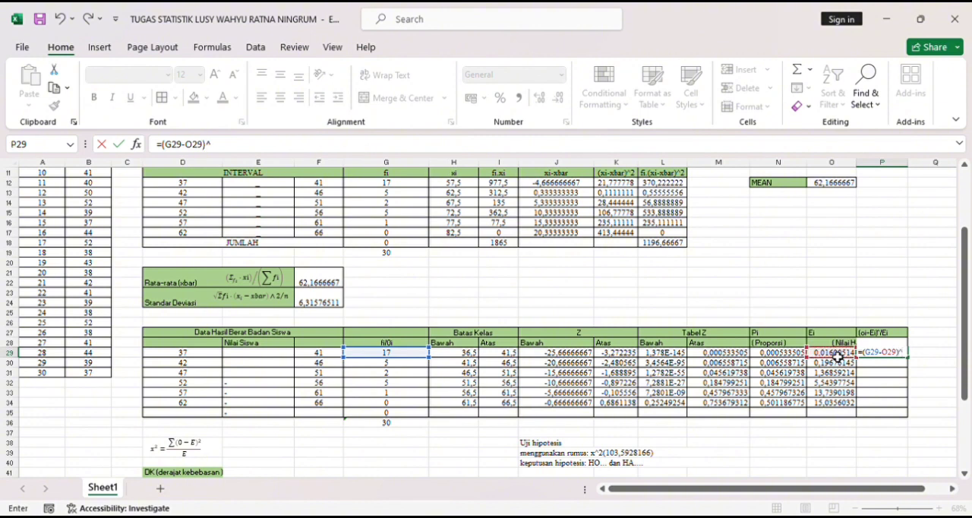
text(2/)
click(832, 352)
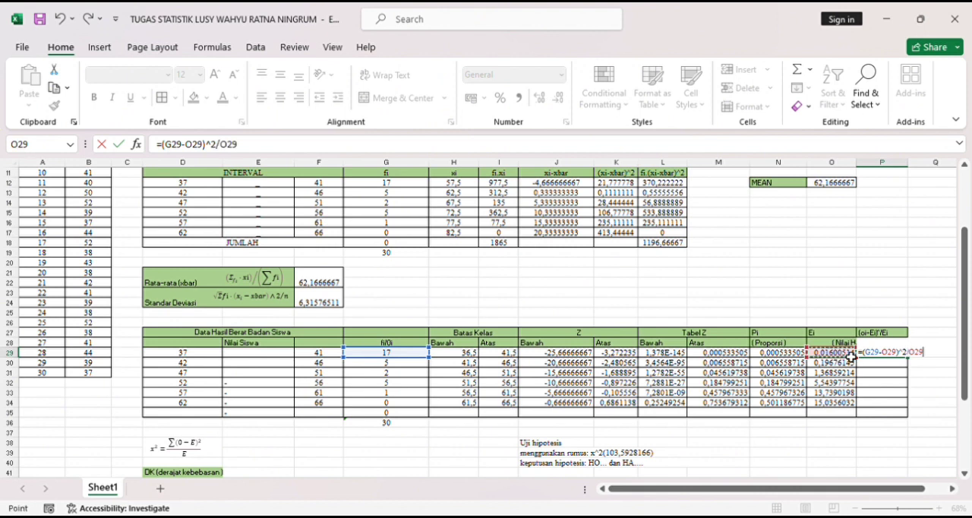
key(Return)
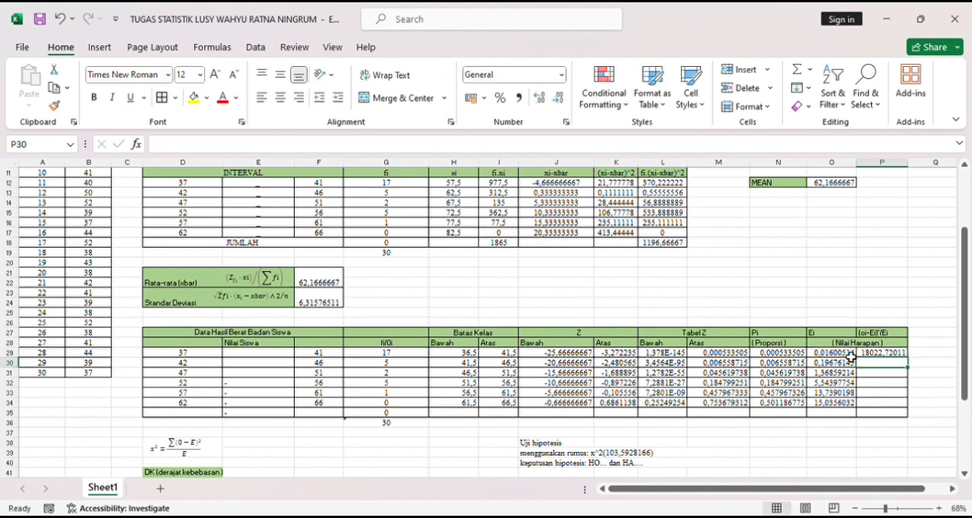
click(899, 353)
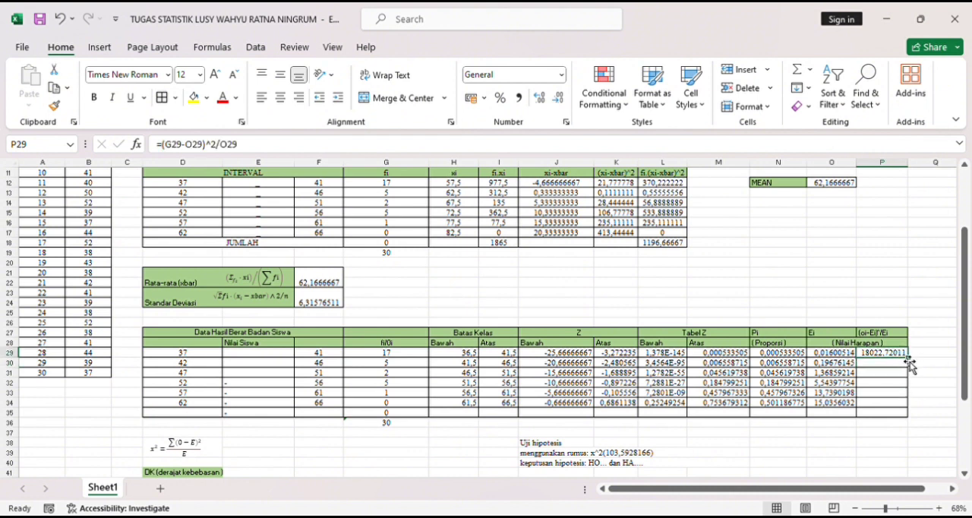
drag(910, 362, 913, 411)
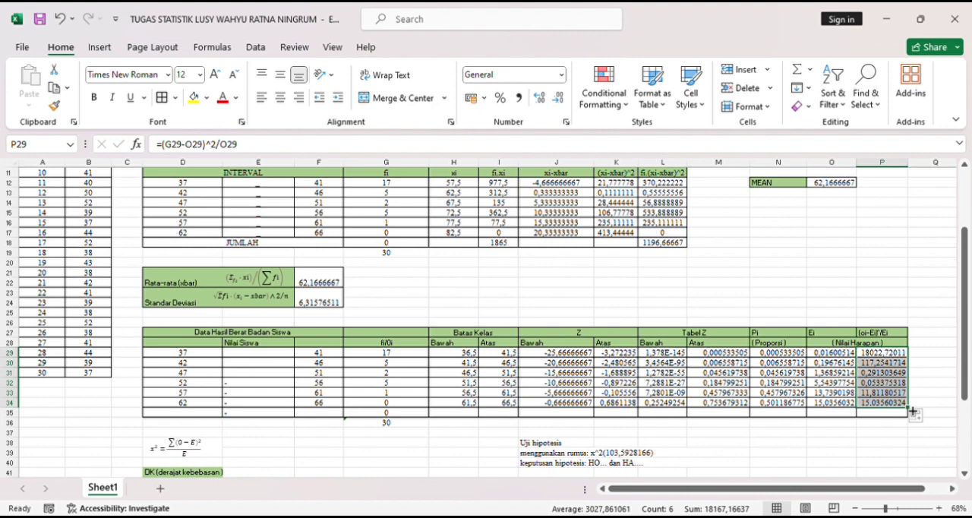
- Total the (oi-Ei)²/Ei column in P35 with the formula =SUM(P29:P34)
click(890, 416)
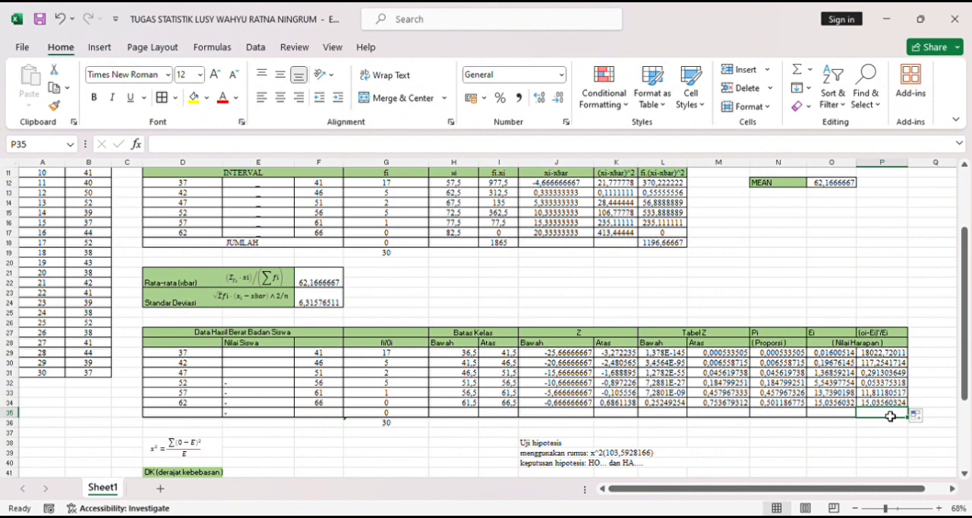
text(=SUM)
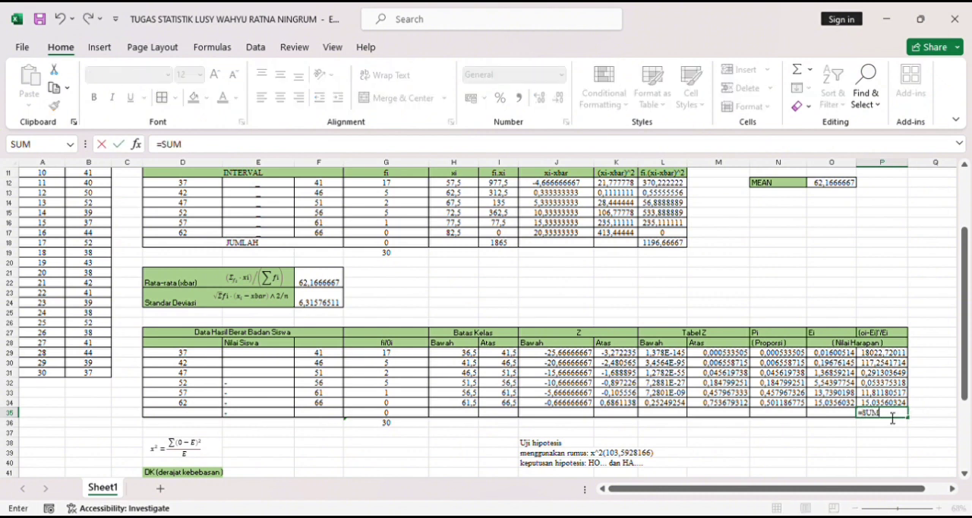
text(()
click(871, 356)
drag(872, 355, 896, 411)
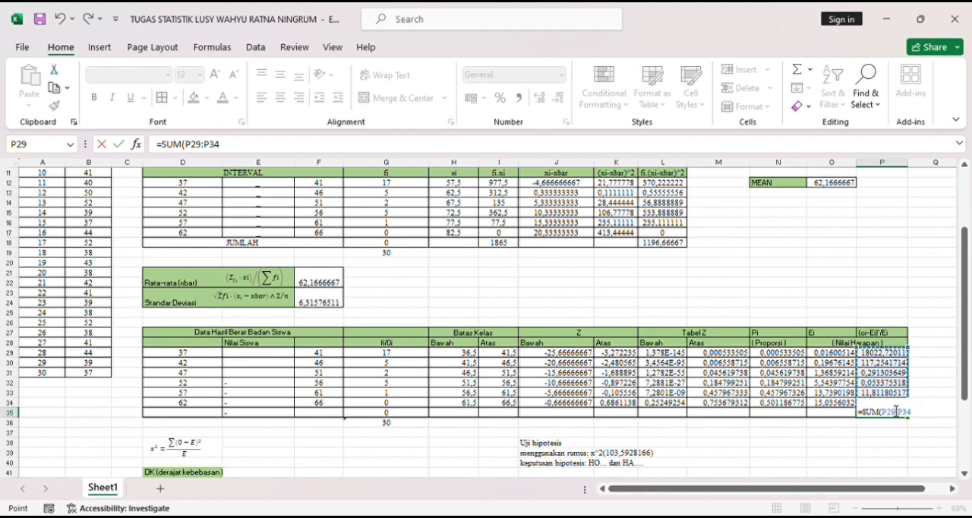
text())
key(Return)
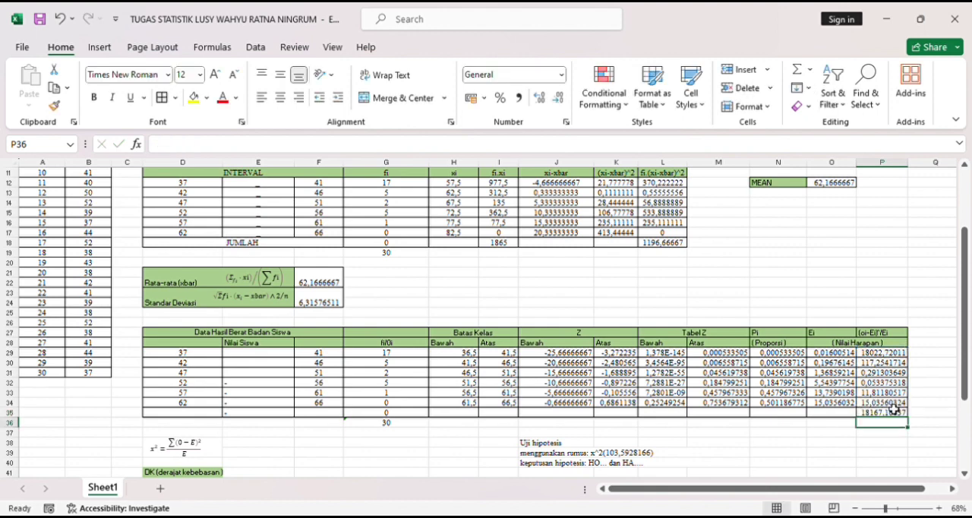
- Clear the total in P35 and re-enter it as =SUM(P29:P34)
scroll(895, 410, down, 4)
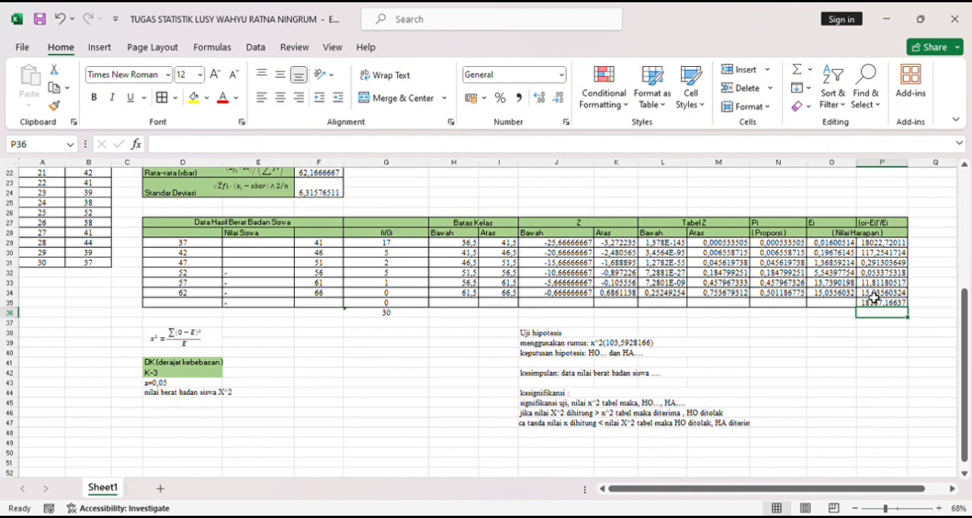
double_click(883, 304)
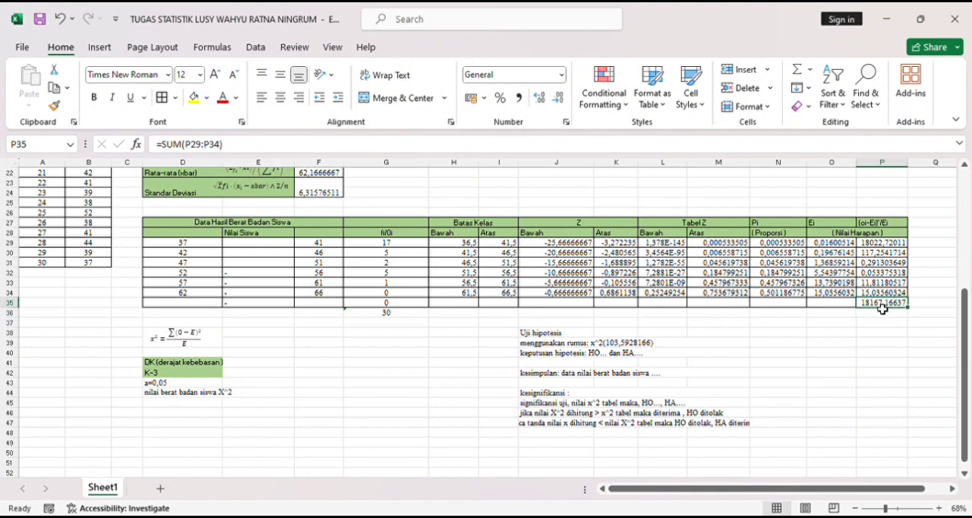
key(BackSpace)
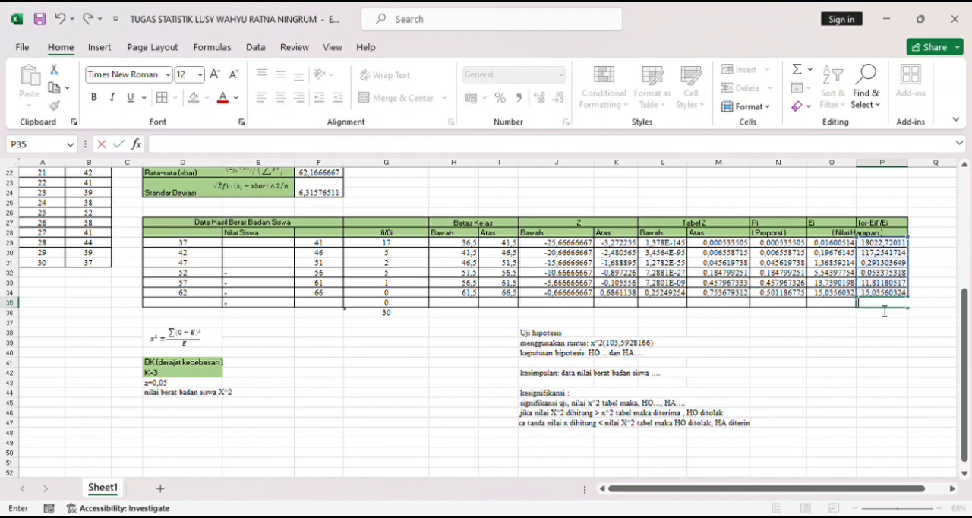
text(=SU)
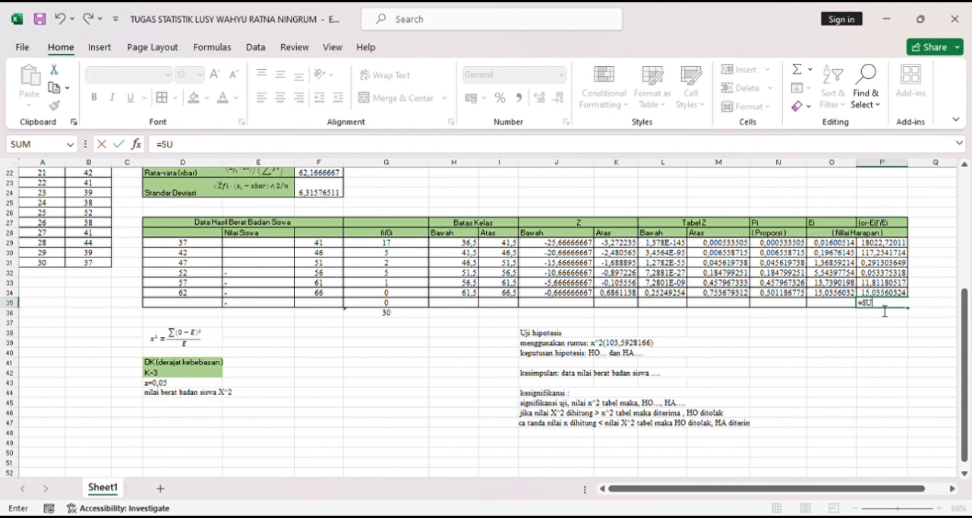
text(M()
click(871, 243)
drag(877, 261, 901, 299)
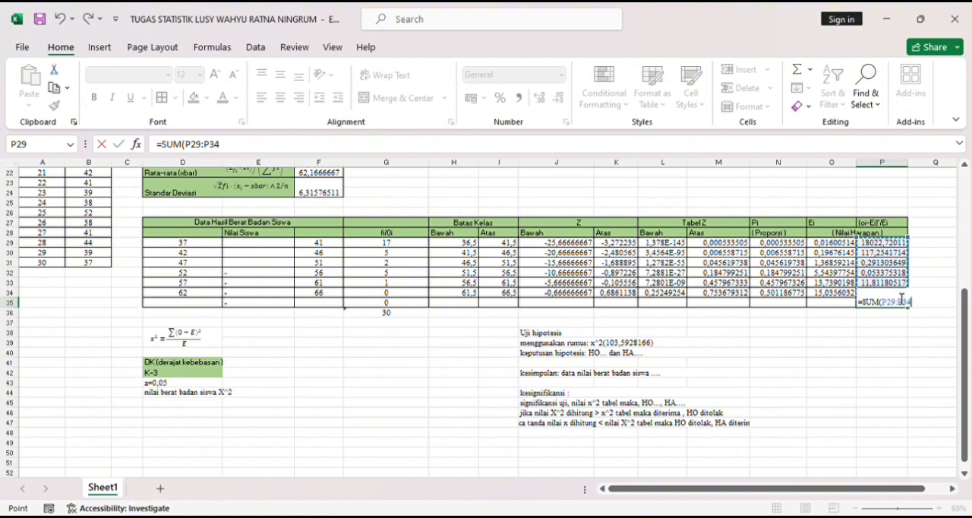
text())
key(Return)
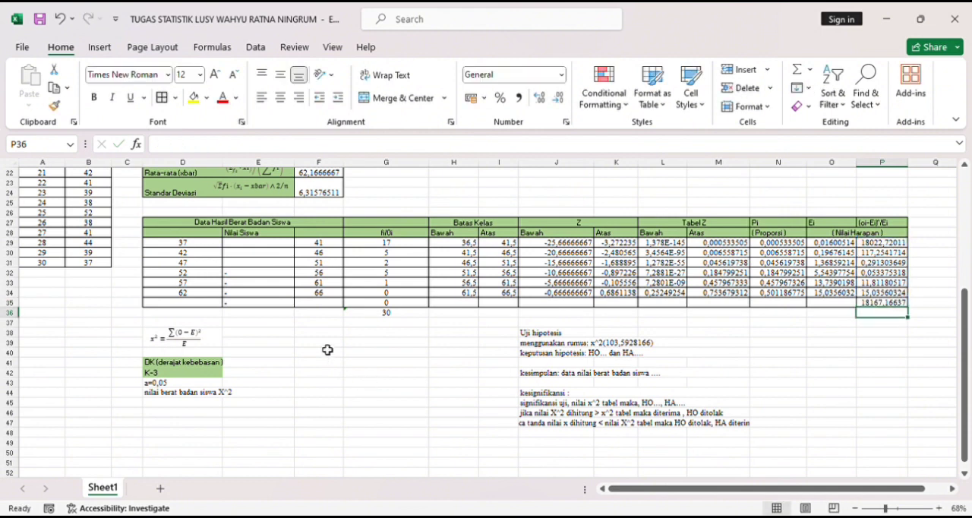
- Enter the calculated chi-square value in F38, beside the x² formula, by referencing the total with =P35
click(320, 337)
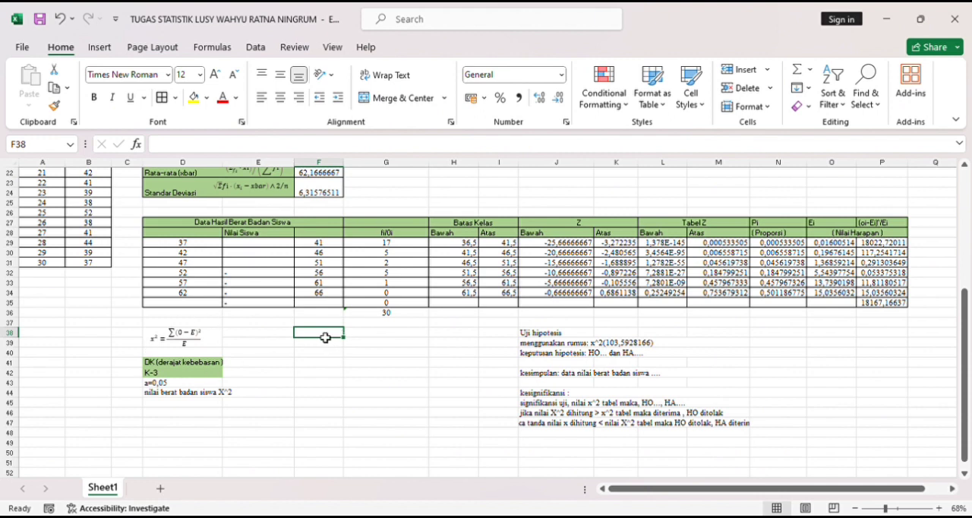
text(=)
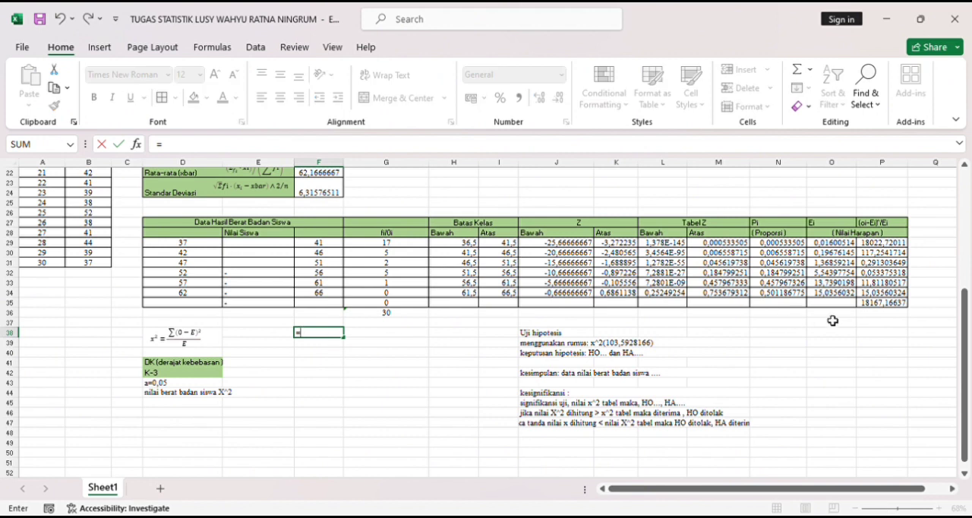
click(882, 306)
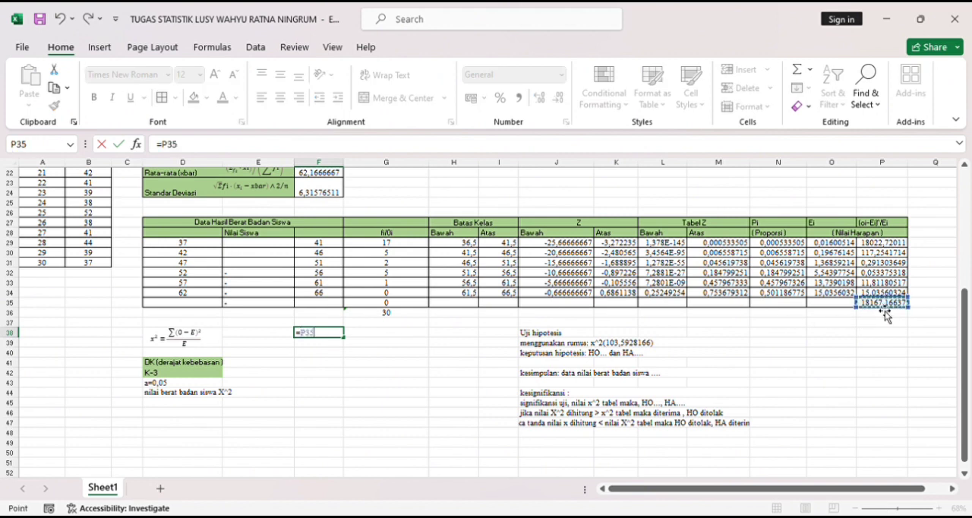
key(Return)
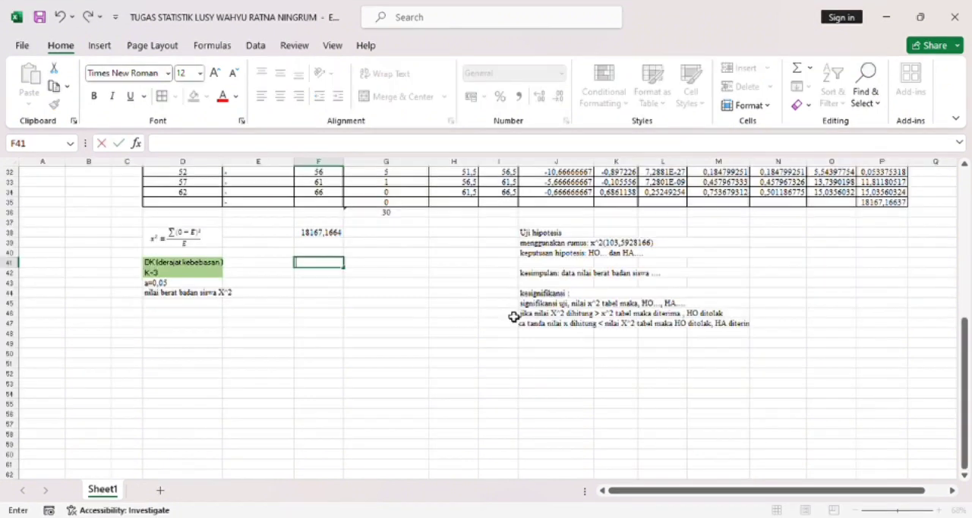
- Calculate the degrees of freedom (K-3) in F41 with the formula =6-3
text(=)
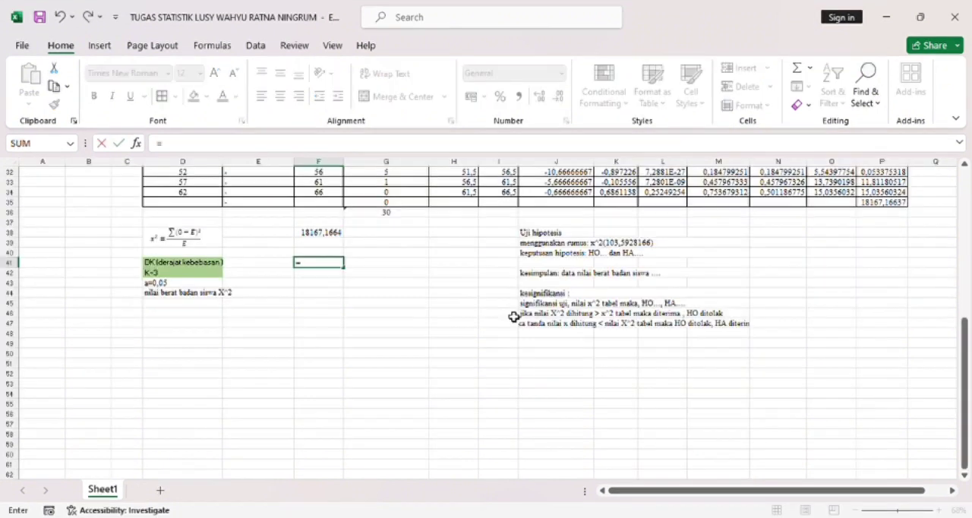
text(6-3)
key(Return)
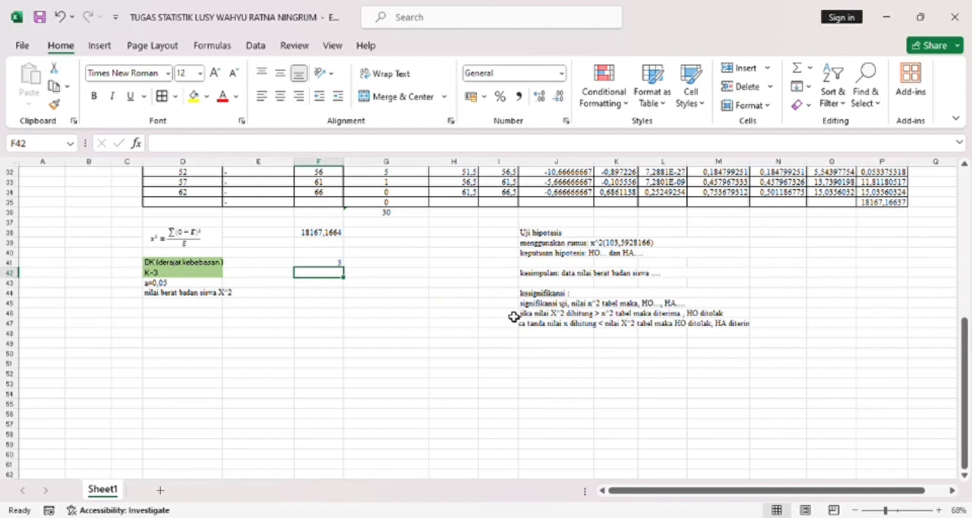
- Calculate the chi-square table value in F44 with the formula =CHIINV(0,05;F41)
click(336, 297)
text(=)
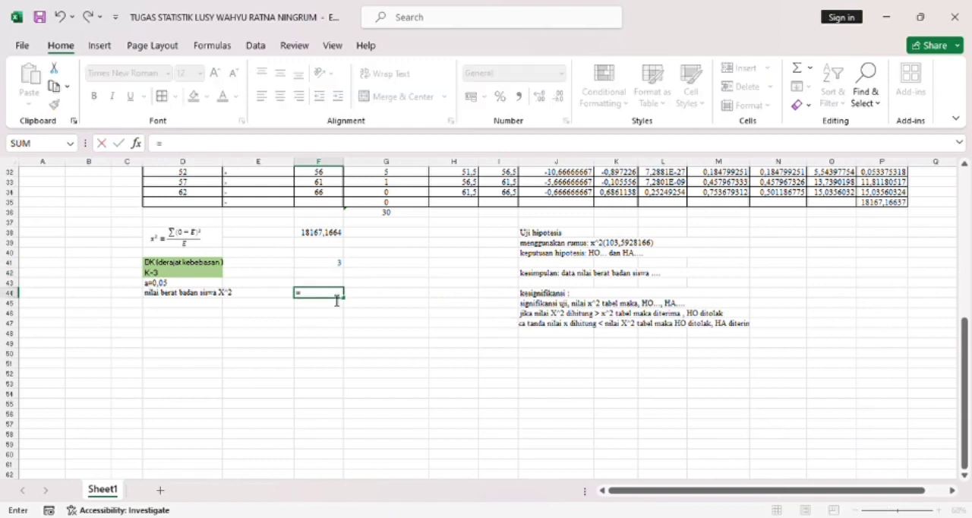
text(CHIINV)
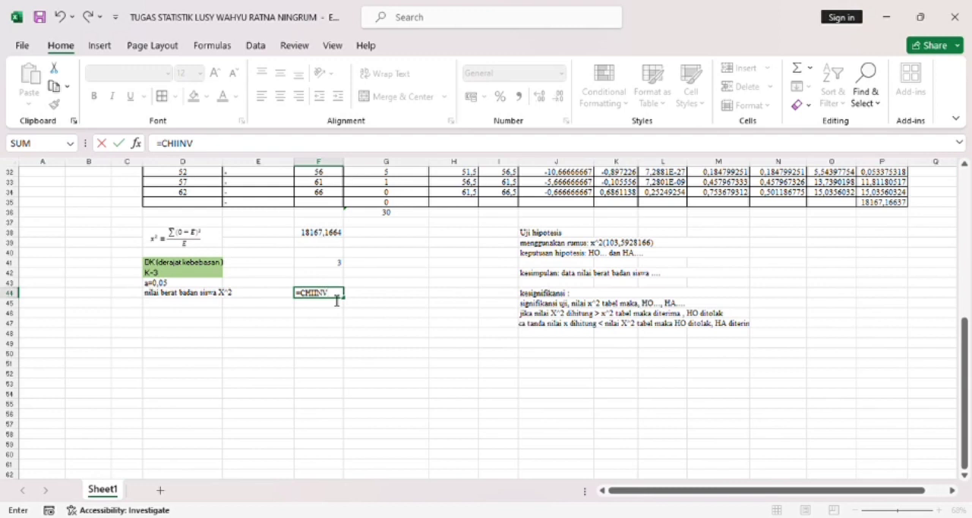
text((0,055)
key(BackSpace)
text(;)
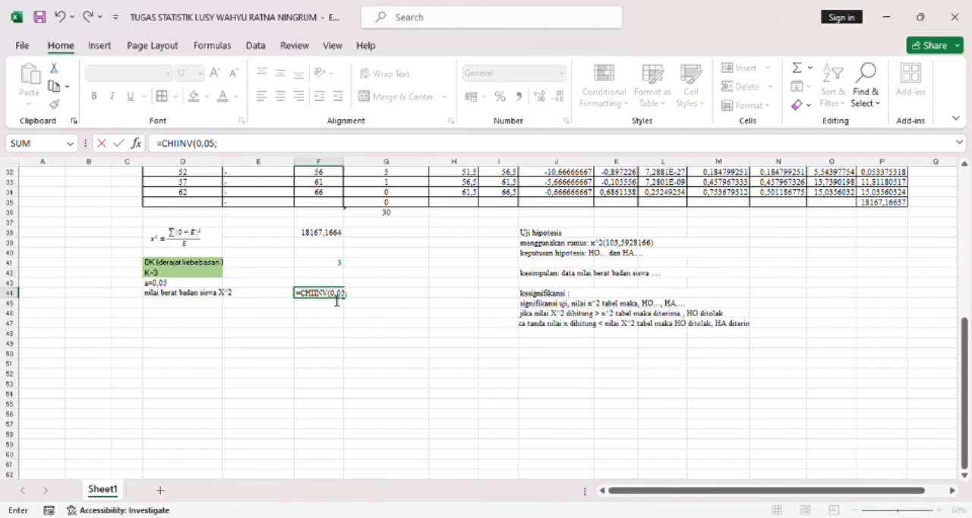
click(337, 265)
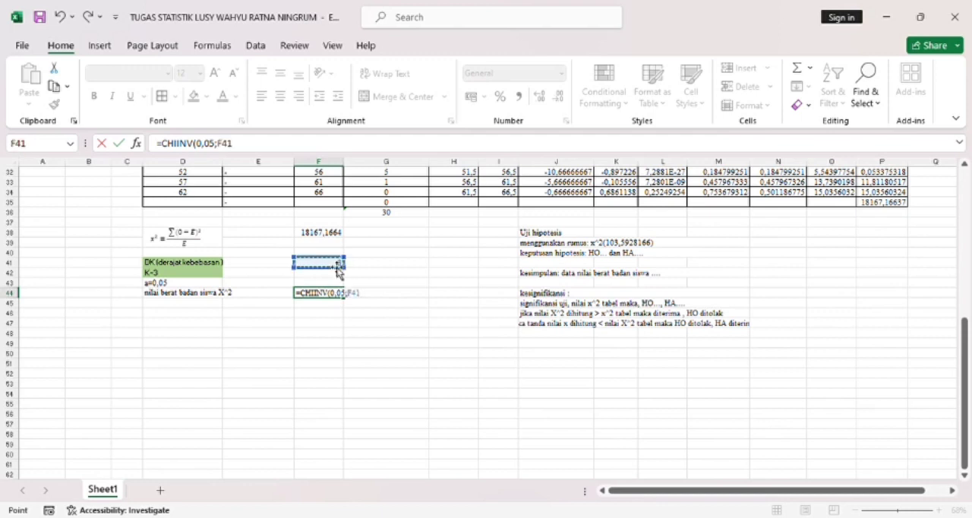
text())
key(Return)
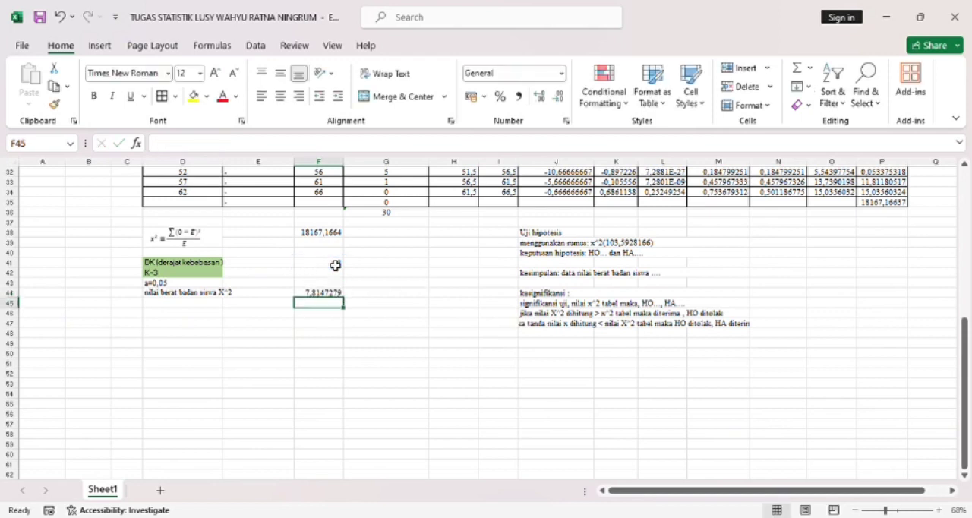
- Replace the chi-square value in the formula line of the hypothesis test in J39 with 18167,1664
click(615, 244)
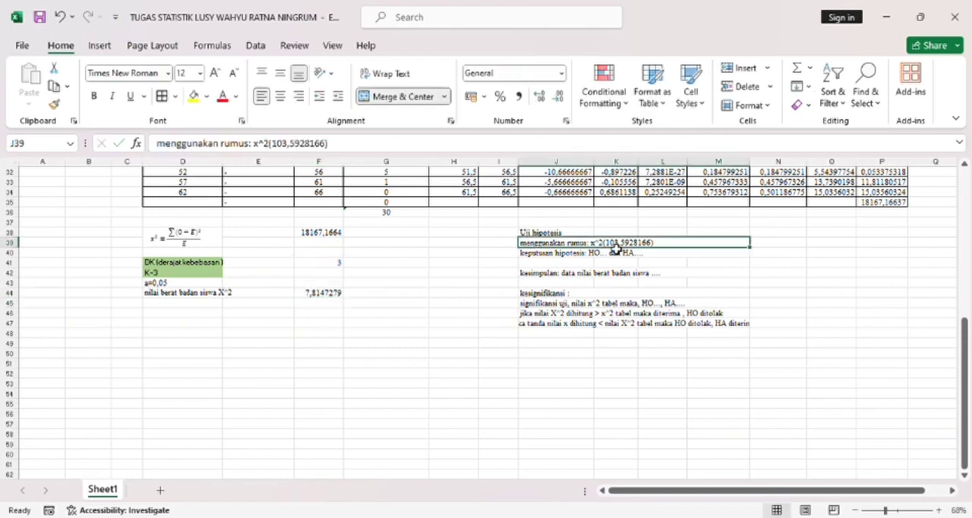
click(275, 150)
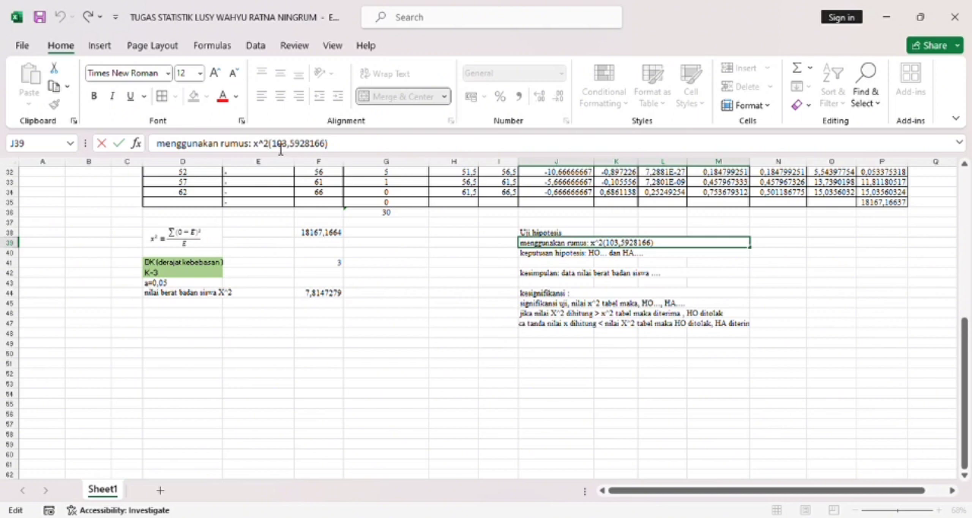
drag(272, 145, 331, 149)
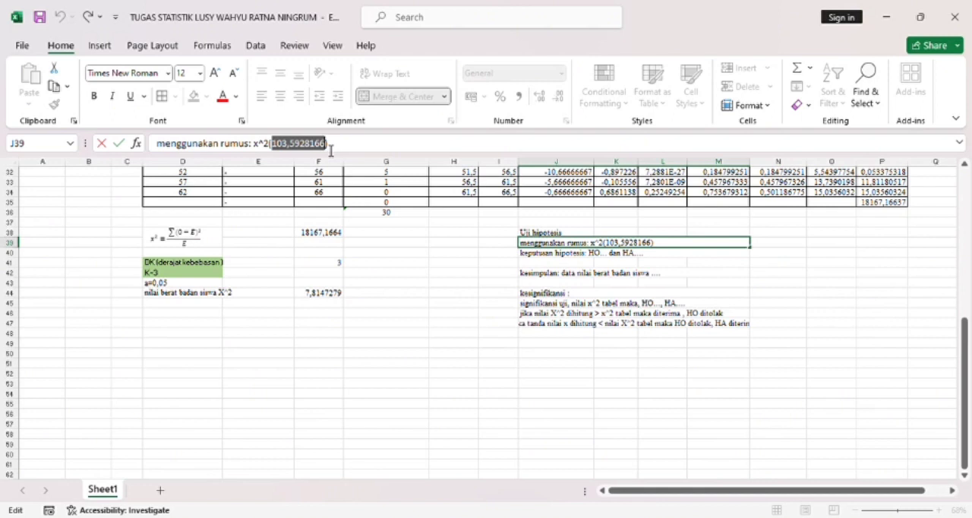
text(1)
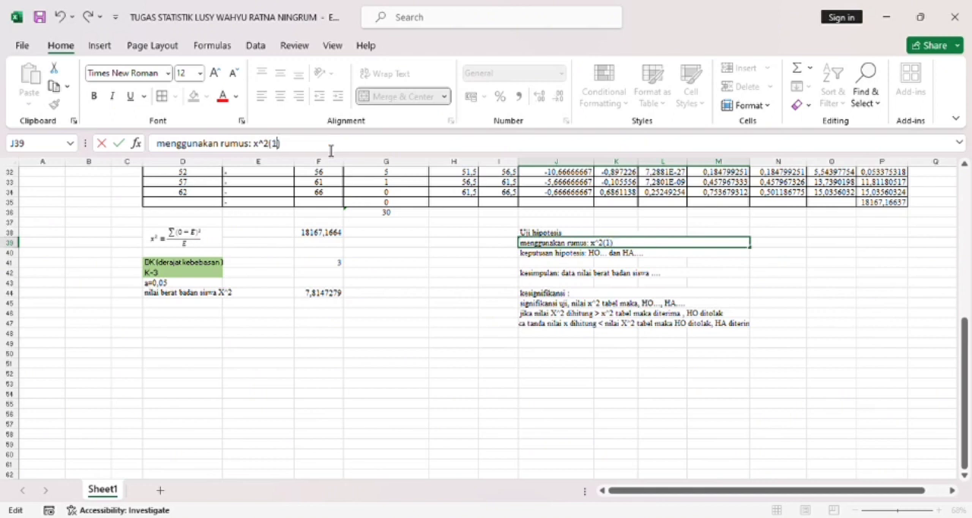
text(8167,1664)
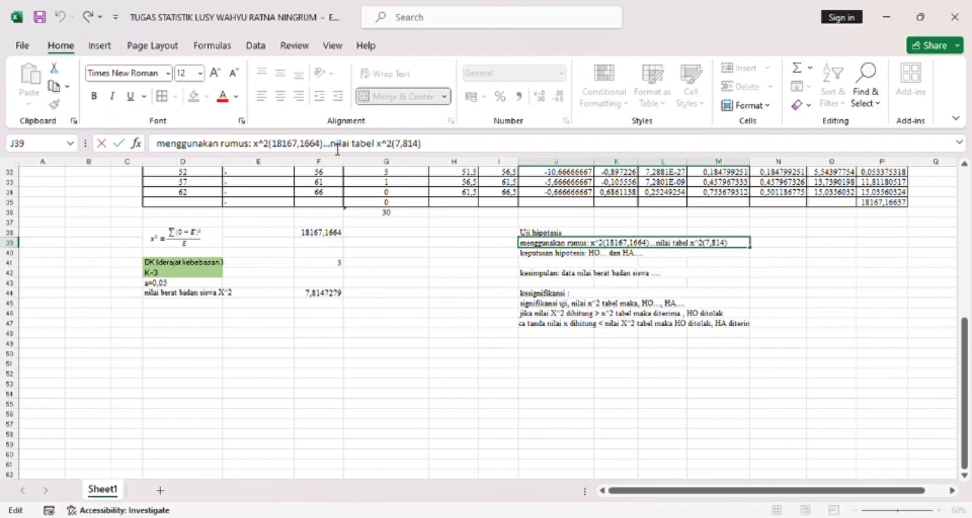
- Extend the J39 line with the table value comparison so it reads "menggunakan rumus: x^2(18167,1664)>nilai tabel x^2(7,814)"
key(BackSpace)
key(BackSpace)
key(BackSpace)
key(BackSpace)
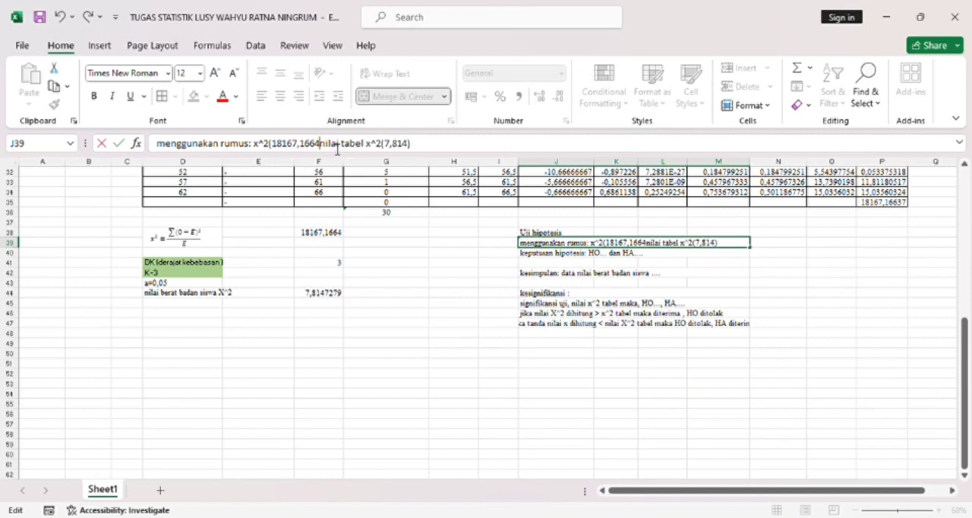
text()>)
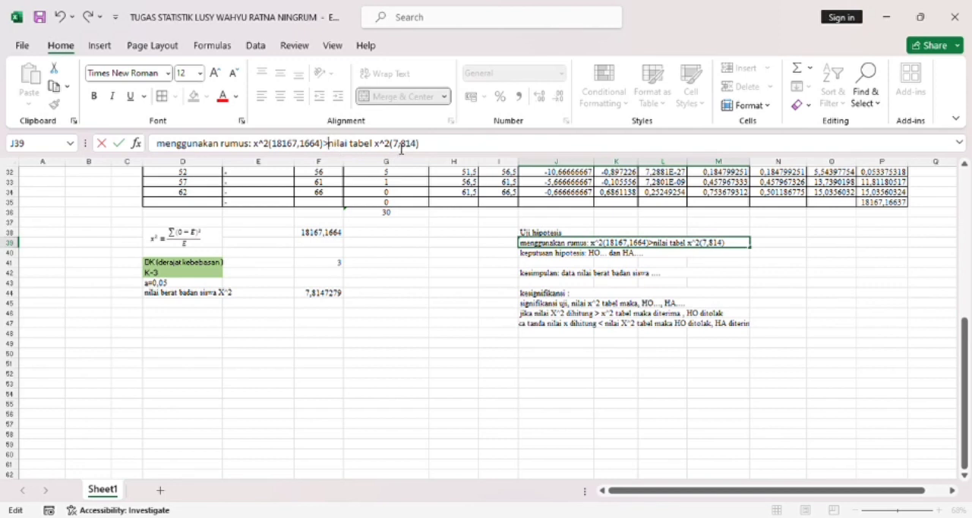
- Replace the "HO..." placeholder in the hypothesis decision line in J40 with "Ho"
click(617, 252)
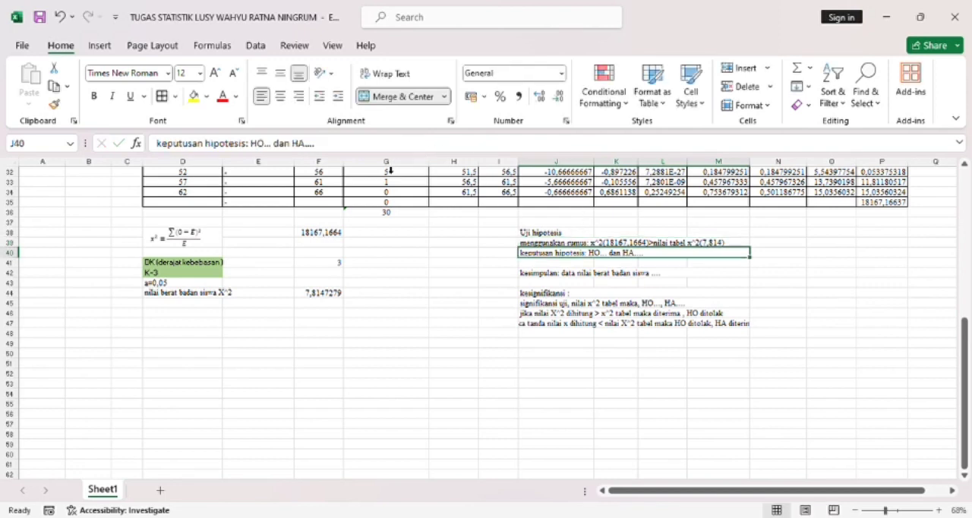
click(276, 149)
key(BackSpace)
key(BackSpace)
key(BackSpace)
key(BackSpace)
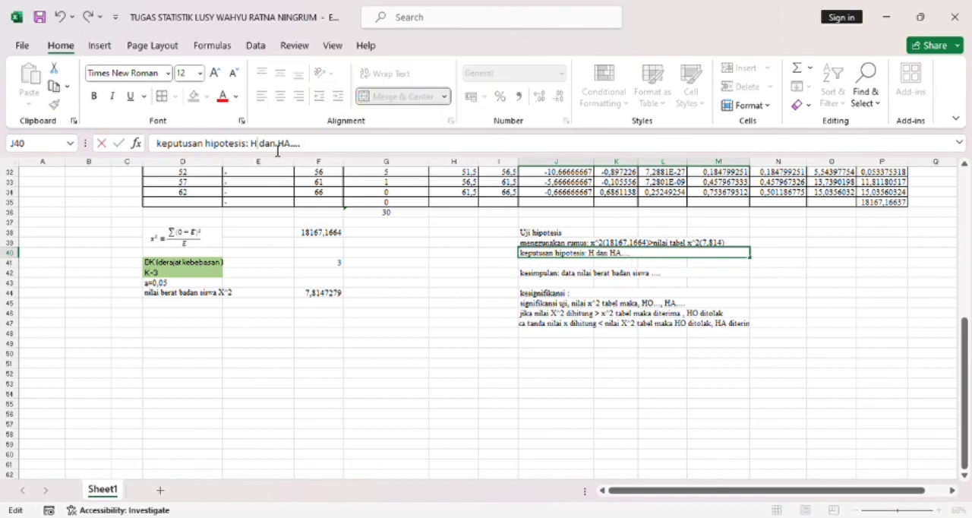
text(o lebih besar dari)
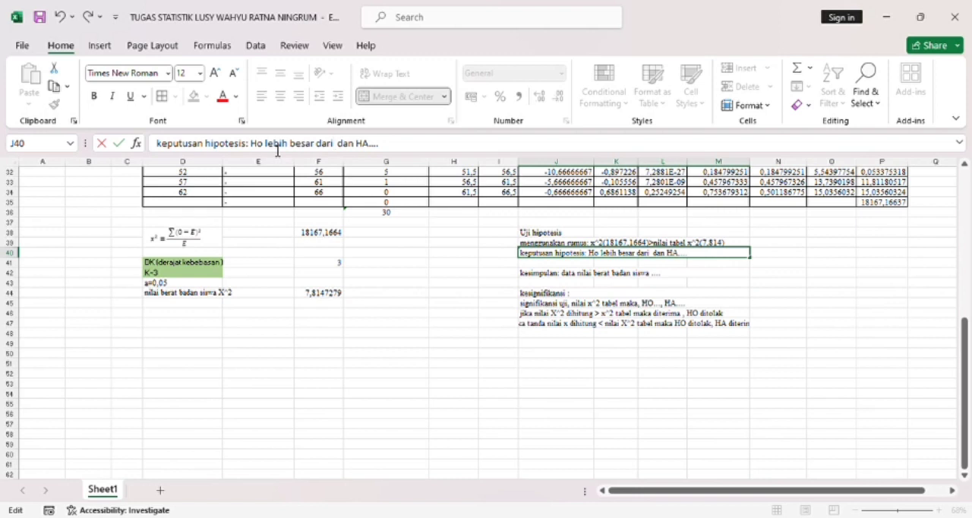
key(BackSpace)
key(BackSpace)
key(BackSpace)
key(BackSpace)
key(BackSpace)
key(BackSpace)
key(BackSpace)
key(BackSpace)
key(BackSpace)
key(BackSpace)
key(BackSpace)
key(BackSpace)
key(BackSpace)
key(BackSpace)
key(BackSpace)
key(BackSpace)
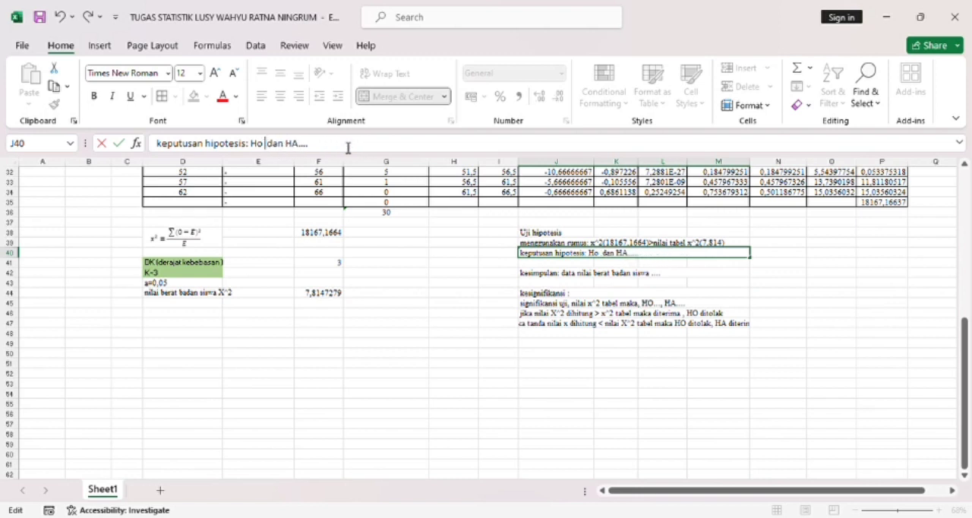
- Complete the decision line in J40 as "keputusan hipotesis: Ho di tolak dan Ha di terima"
text(di )
text(tola)
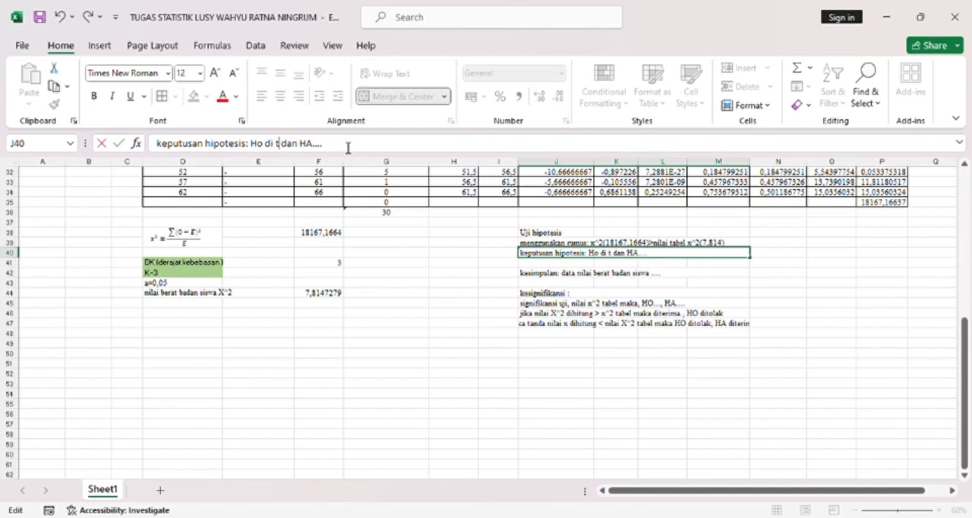
text(k)
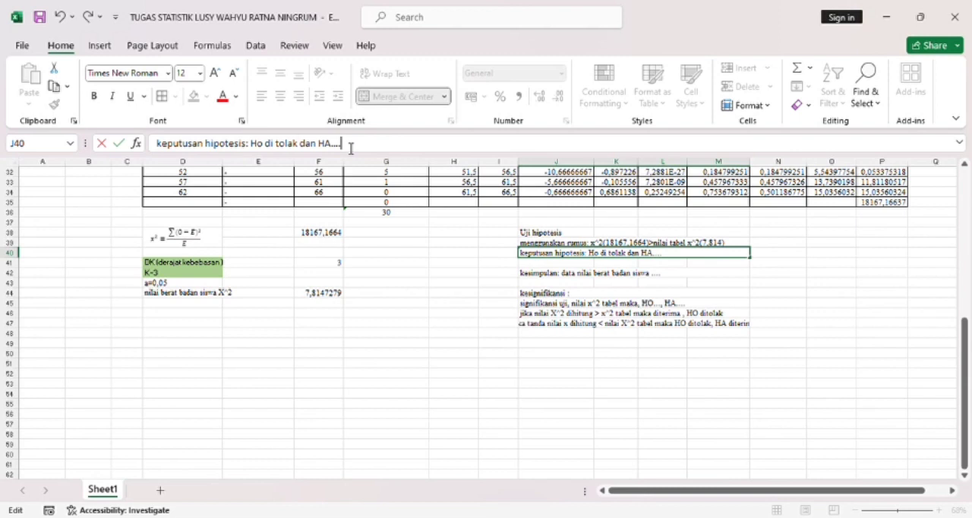
key(BackSpace)
text(a di terima)
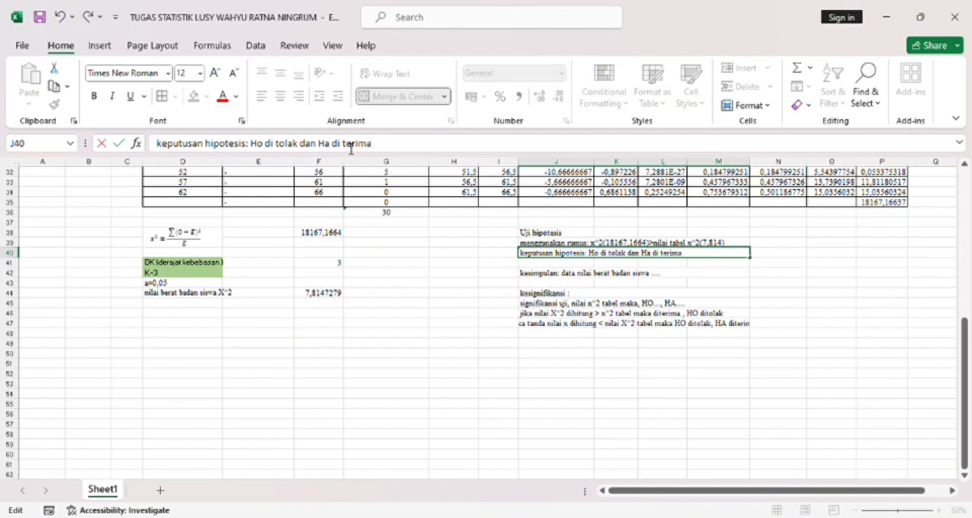
key(Return)
key(Return)
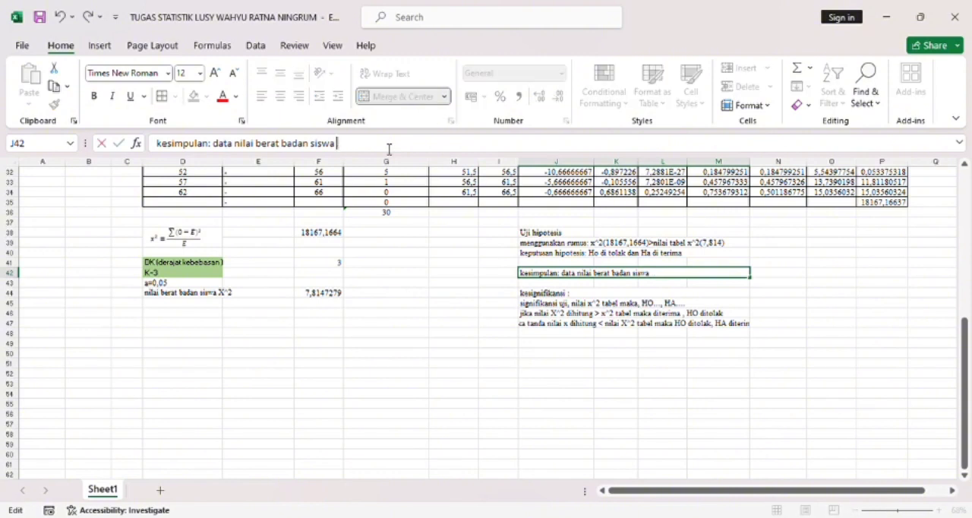
- Complete the conclusion line in J42 as "kesimpulan: data nilai berat badan siswa cukup memuaskan"
key(BackSpace)
key(BackSpace)
key(BackSpace)
text(cukup memuaskan)
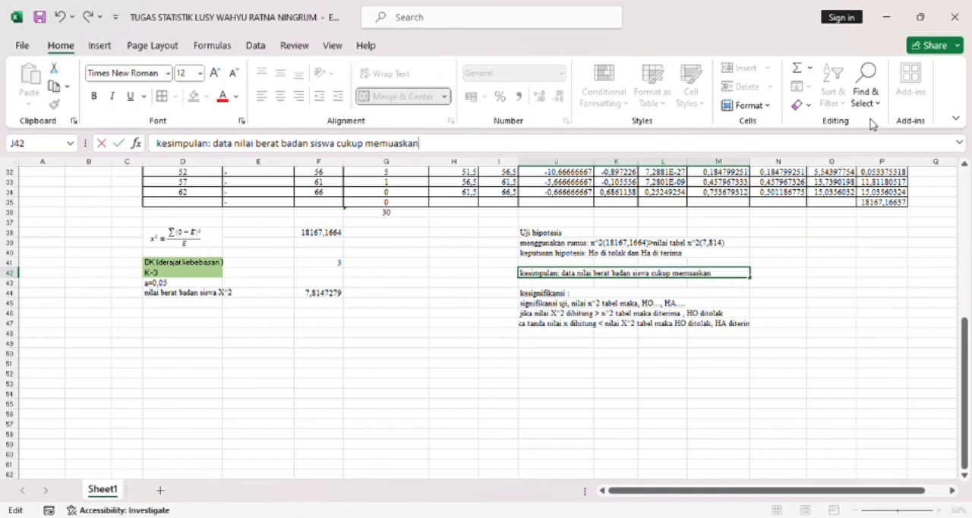
click(804, 295)
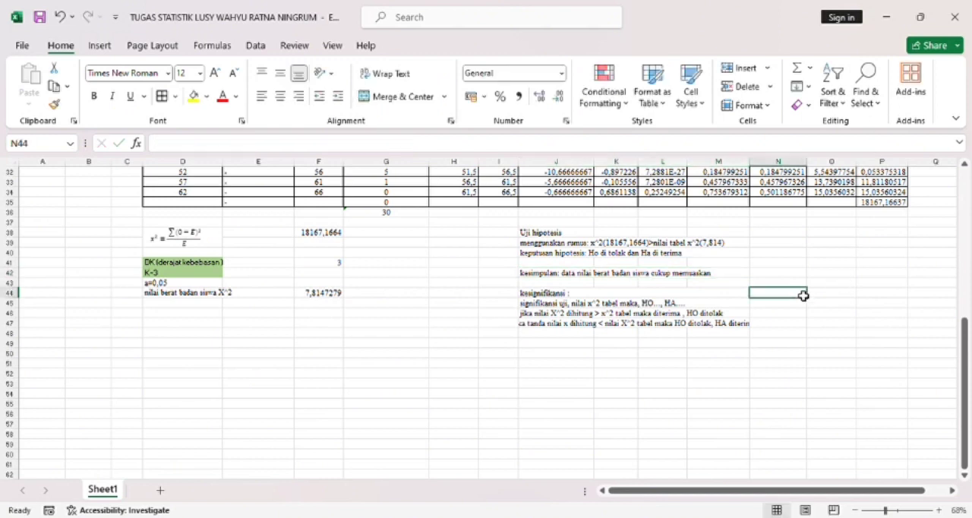